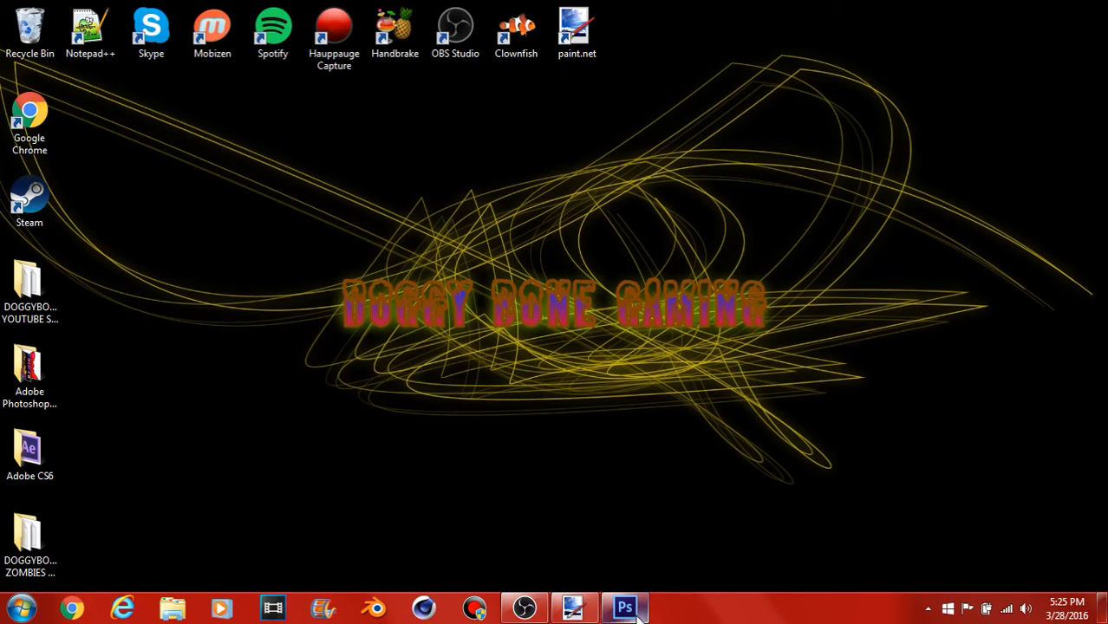
Step: Switch to Photoshop
mouse_move(625, 617)
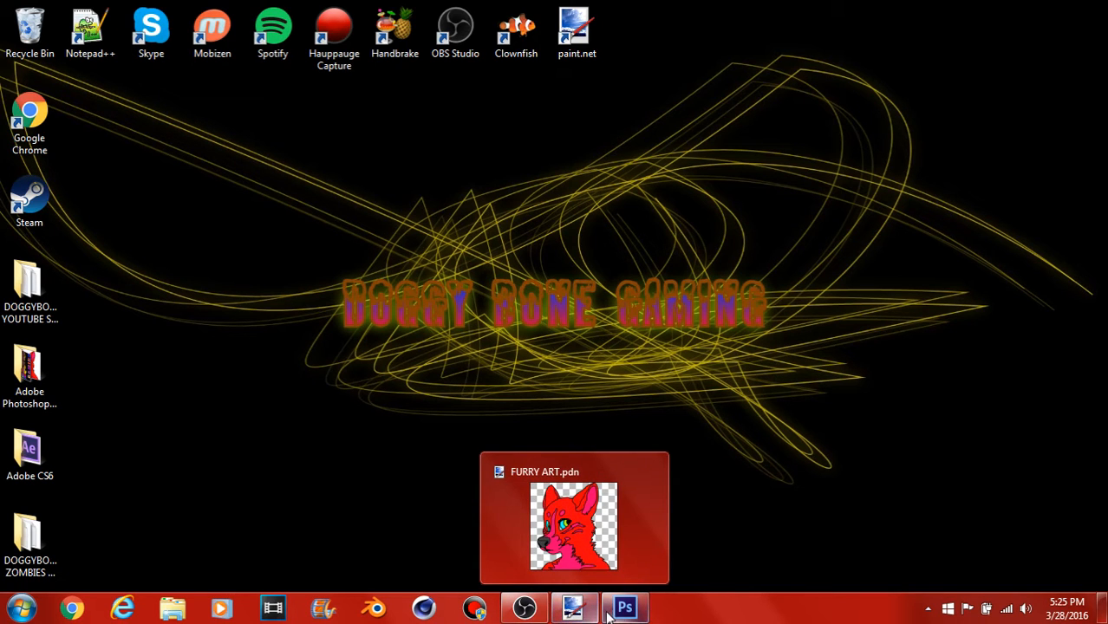
click(625, 611)
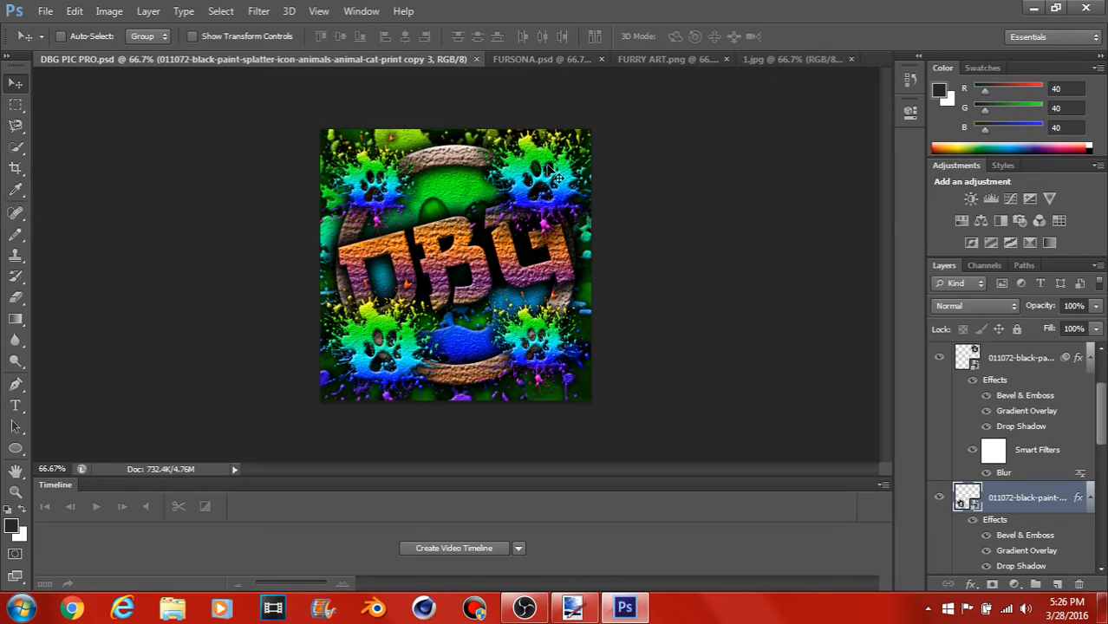
click(48, 10)
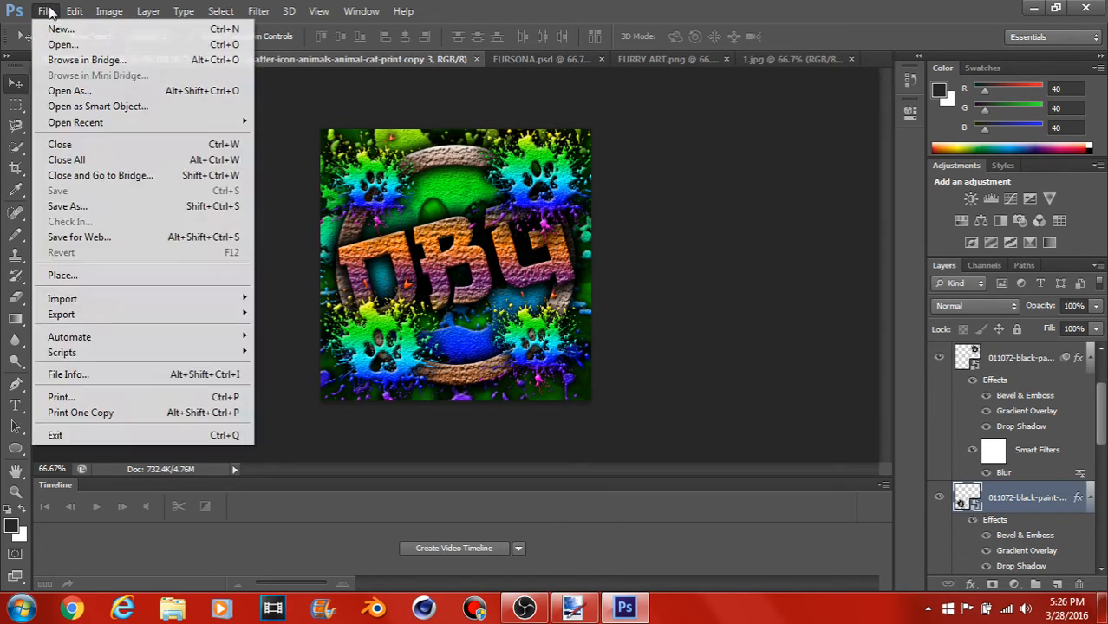
click(70, 46)
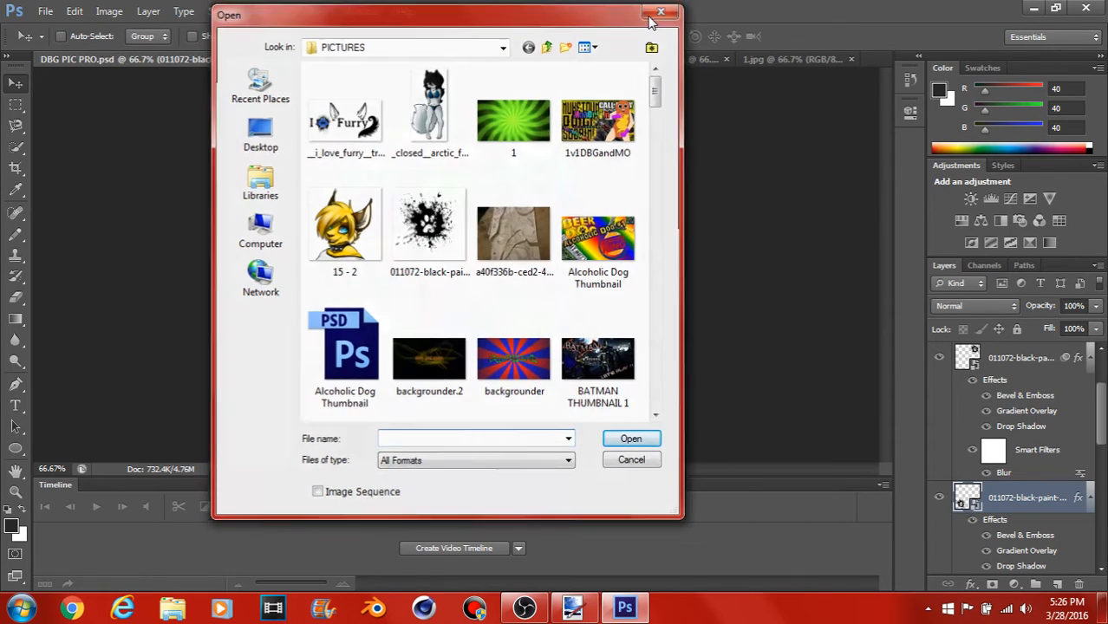
click(655, 15)
Step: Create a new 500 by 500 pixel RGB document at 72 pixels/inch with a transparent background
click(45, 11)
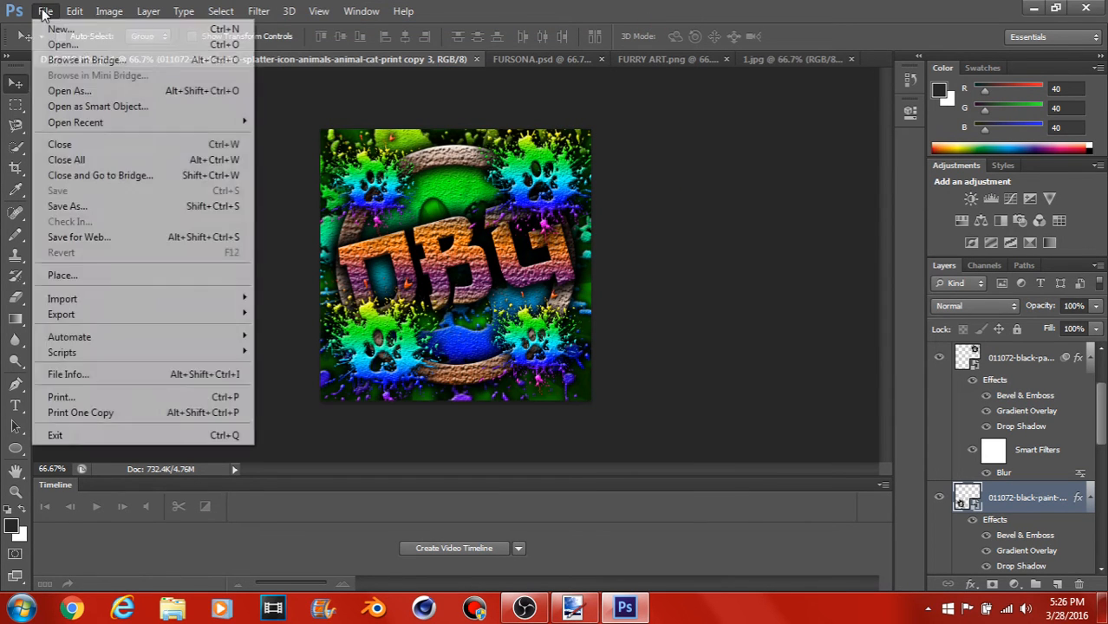
click(56, 26)
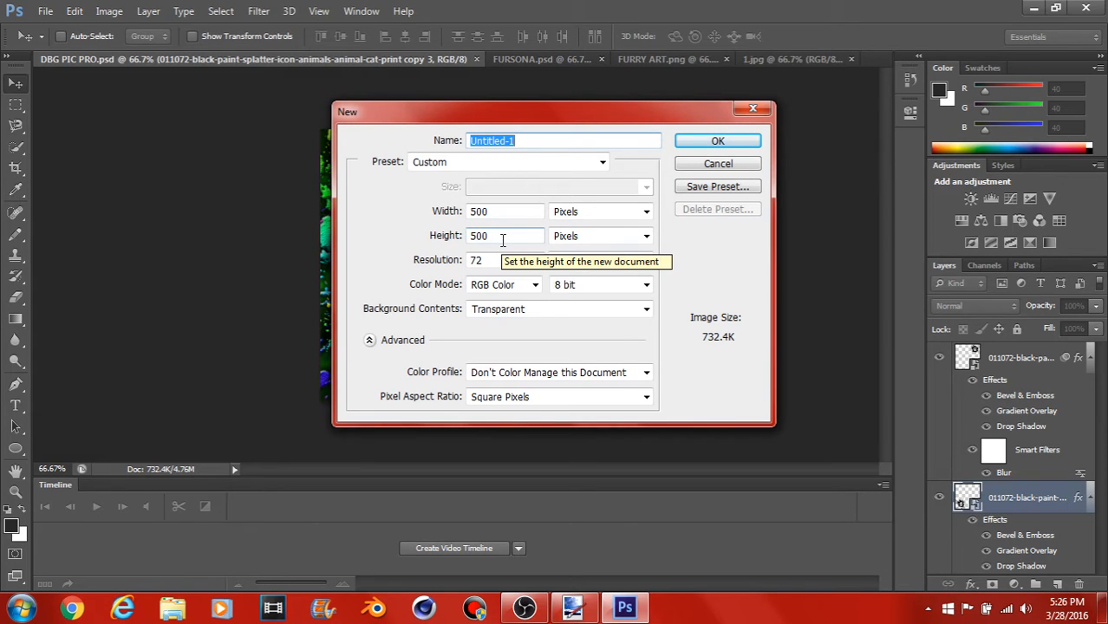
click(693, 142)
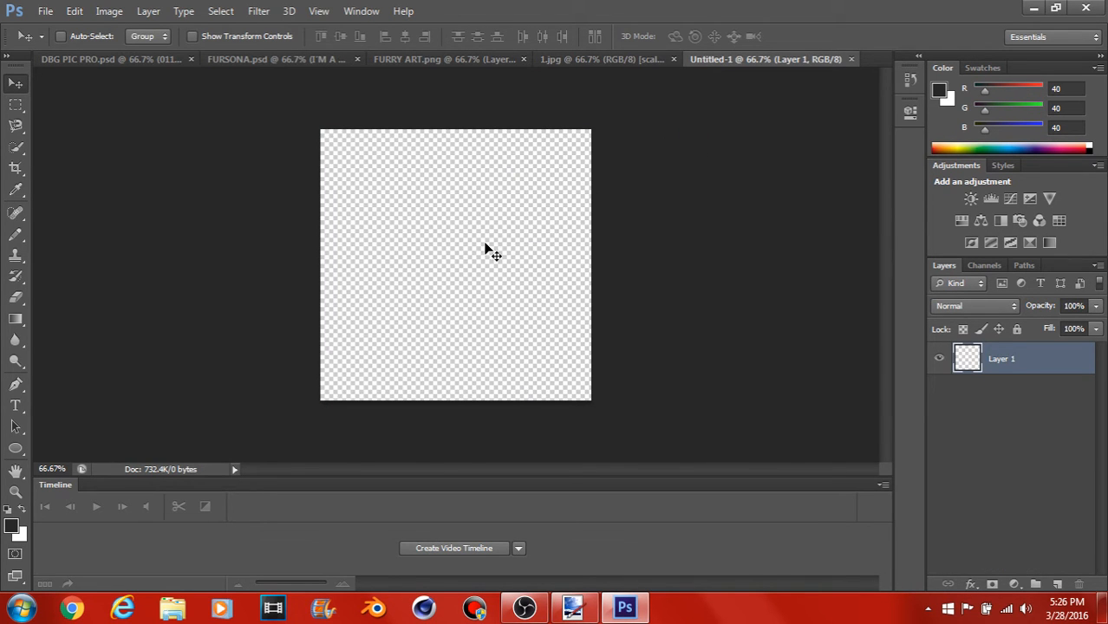
Step: Copy the green sunburst from 1.jpg into the new document as a layer and close 1.jpg
click(576, 60)
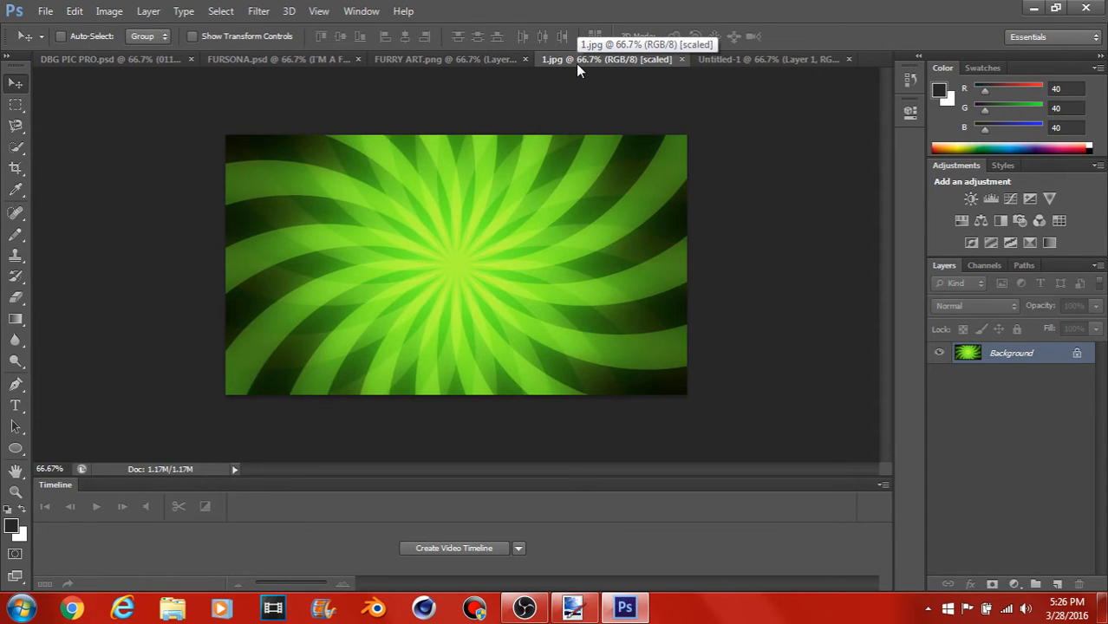
drag(573, 62, 130, 202)
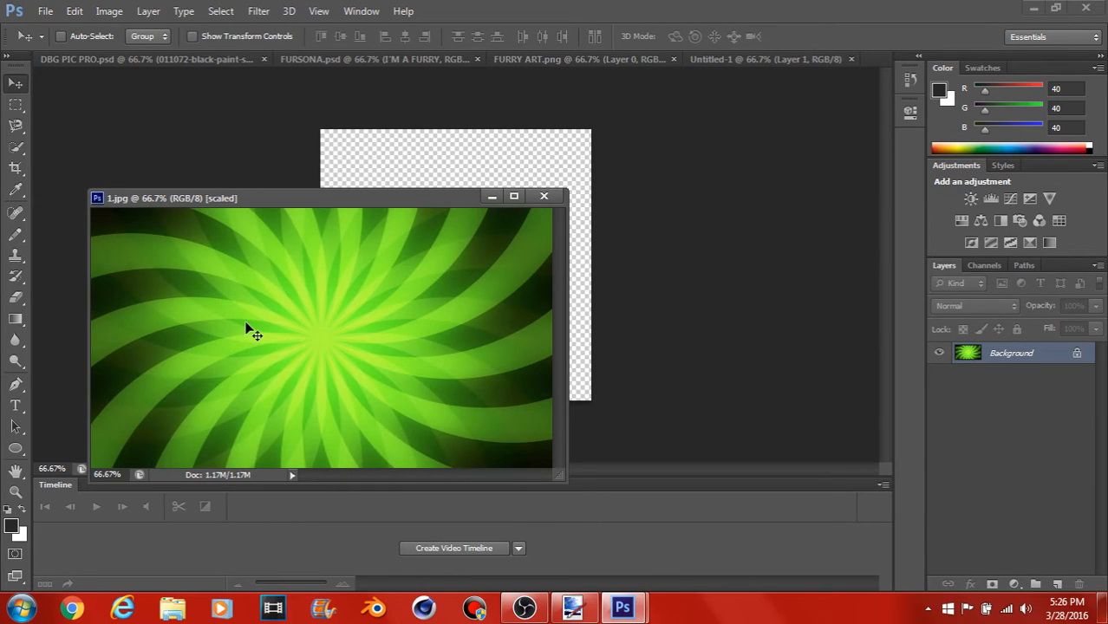
drag(246, 331, 424, 170)
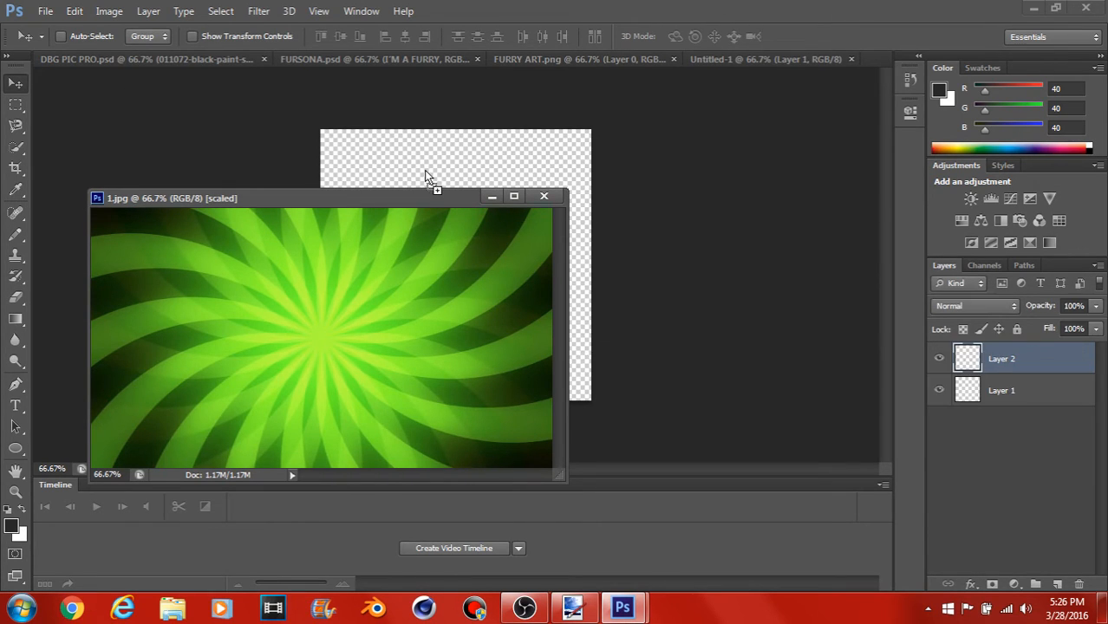
drag(375, 197, 481, 153)
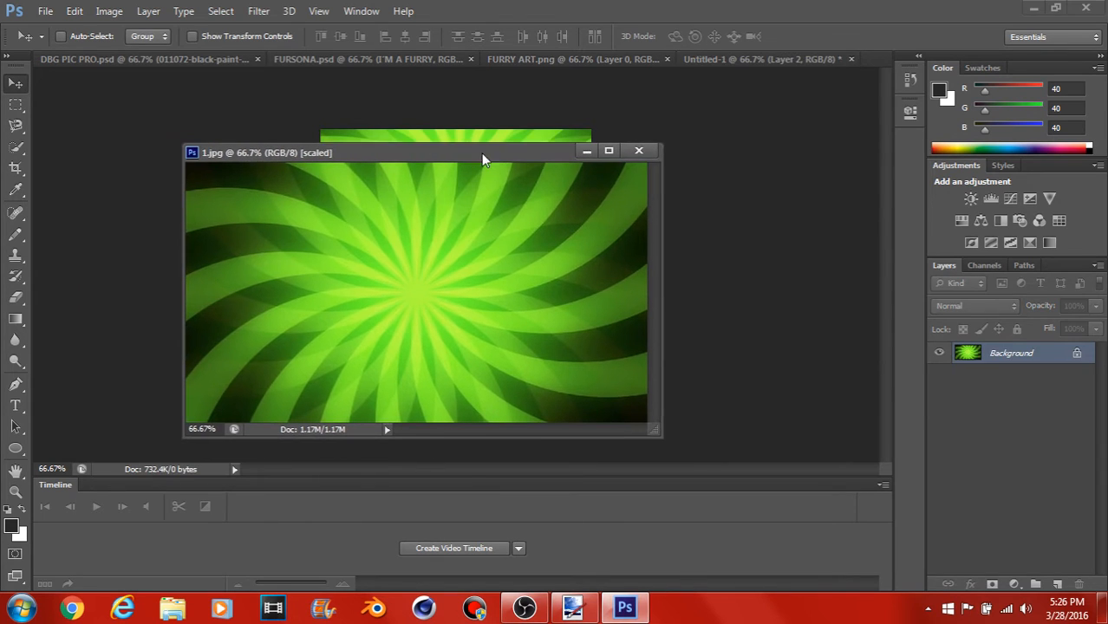
click(627, 149)
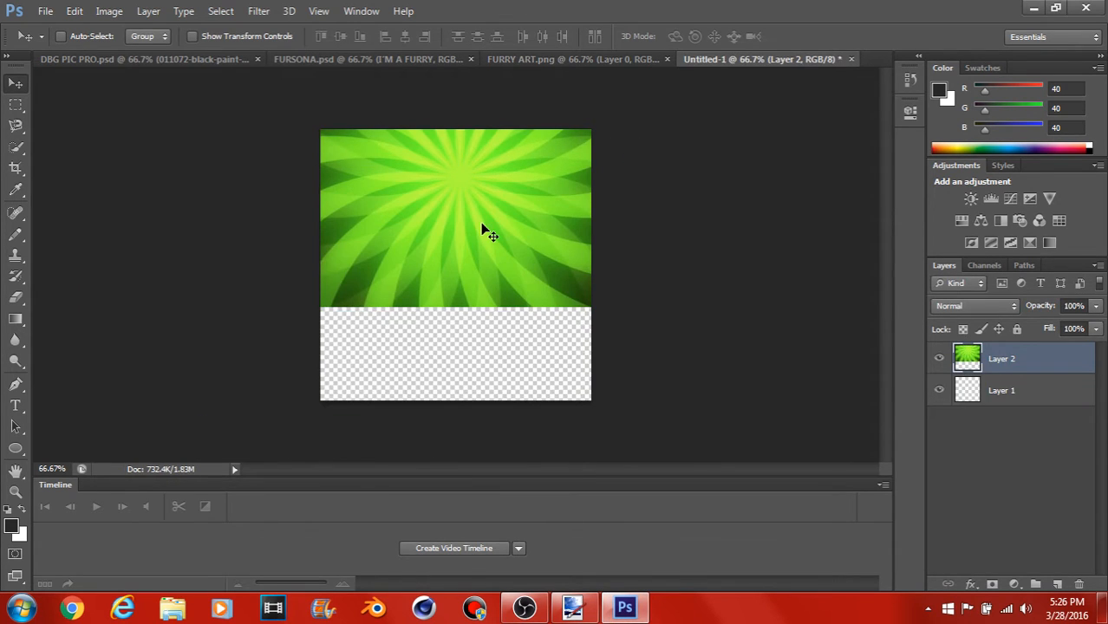
Step: Move the sunburst layer down and stretch it vertically to about 116% height so it covers the whole canvas
drag(482, 224, 470, 315)
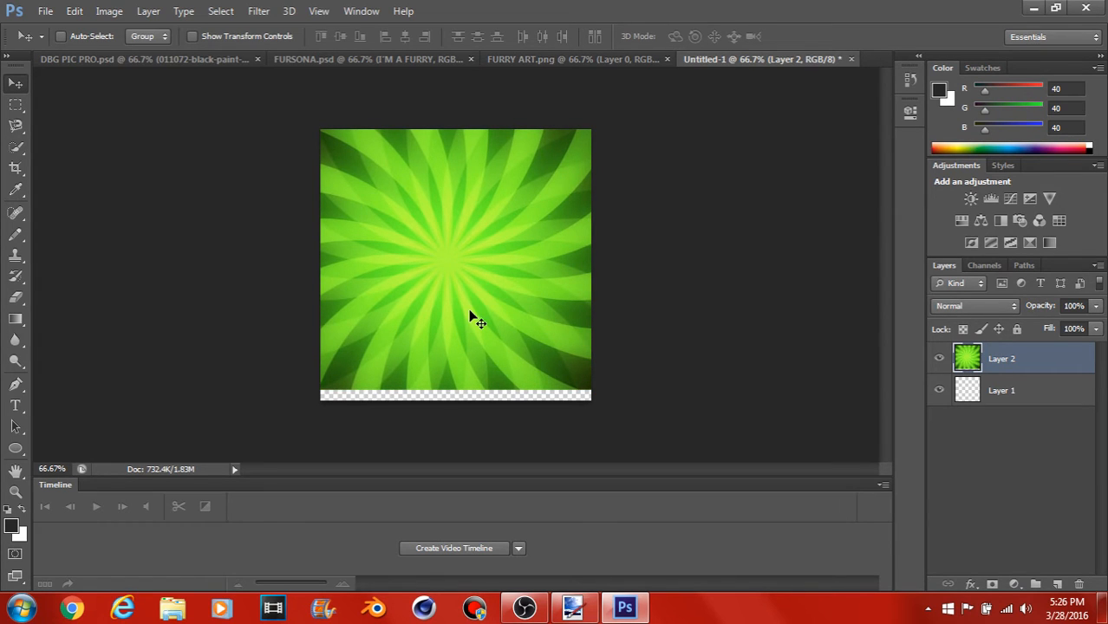
key(ctrl+t)
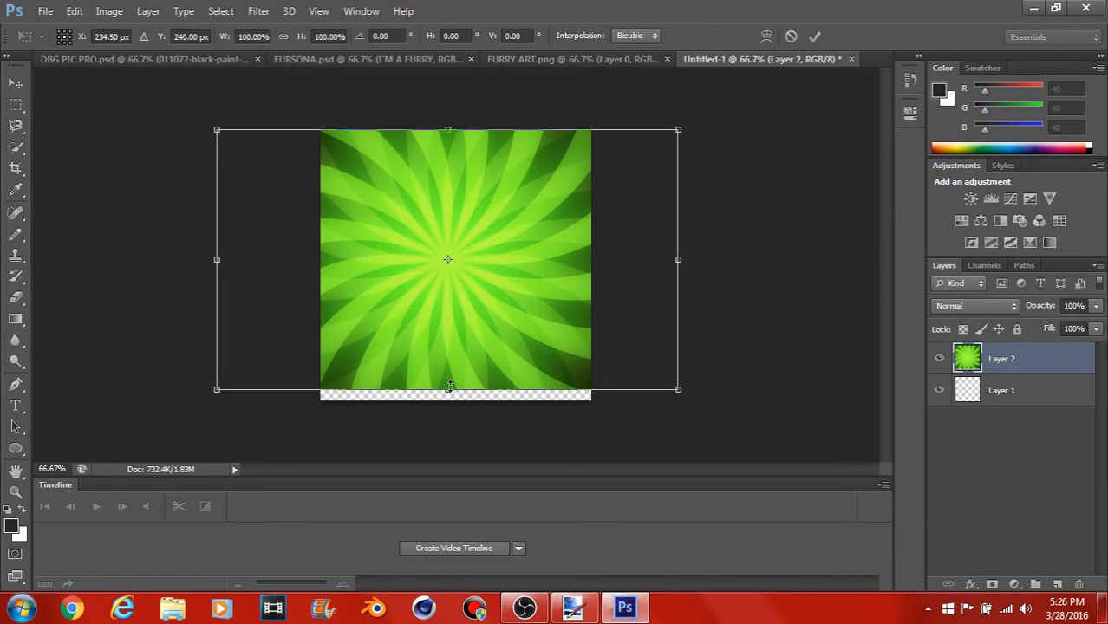
drag(447, 391, 449, 415)
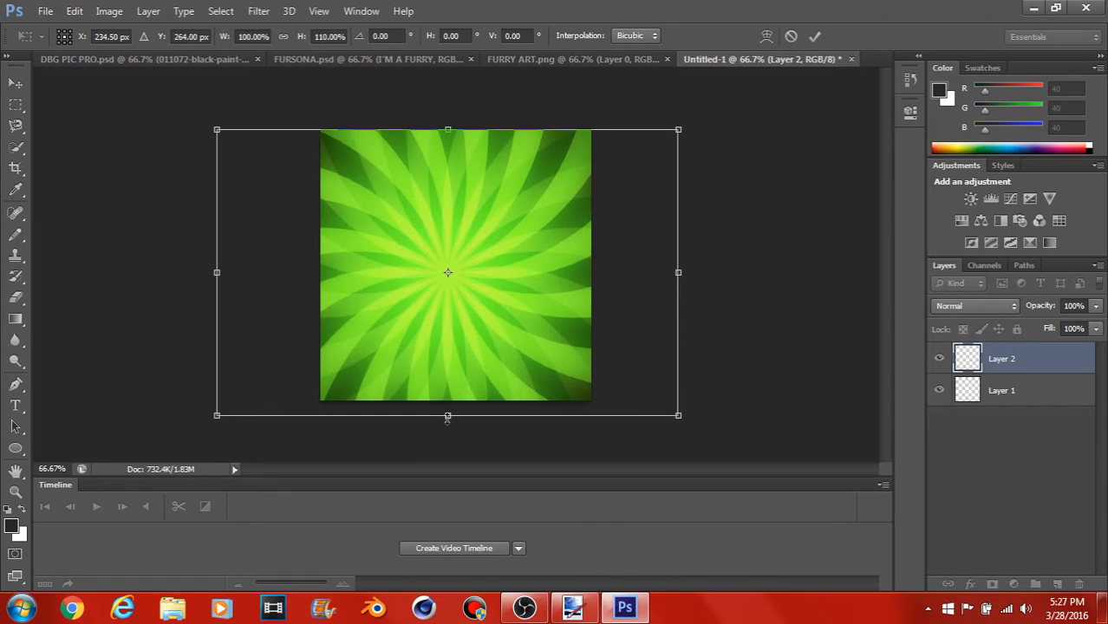
drag(447, 129, 447, 111)
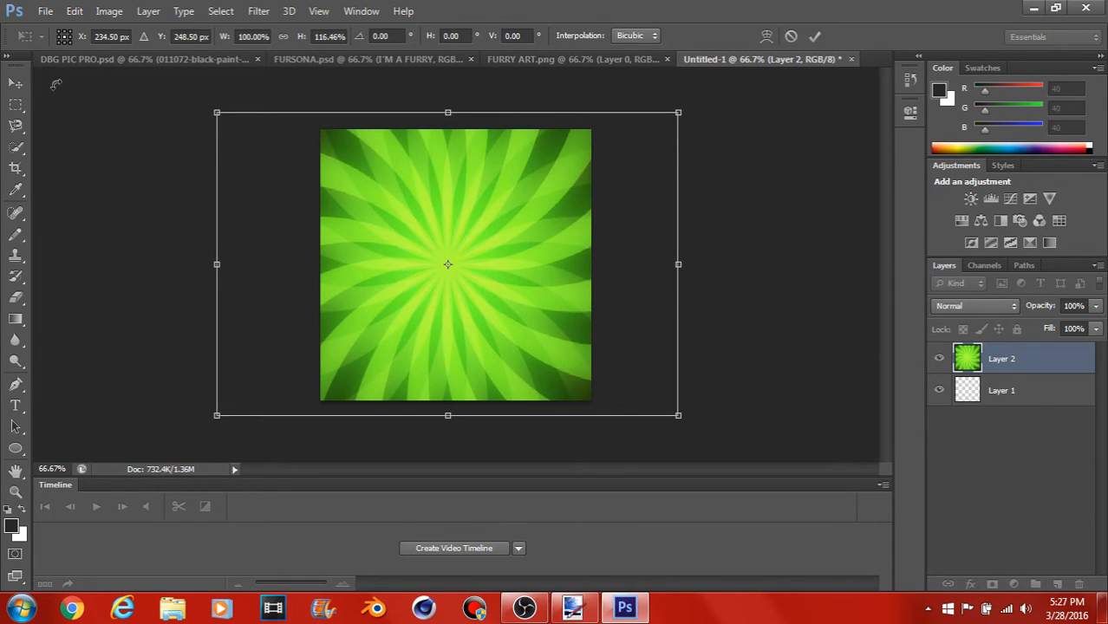
click(19, 83)
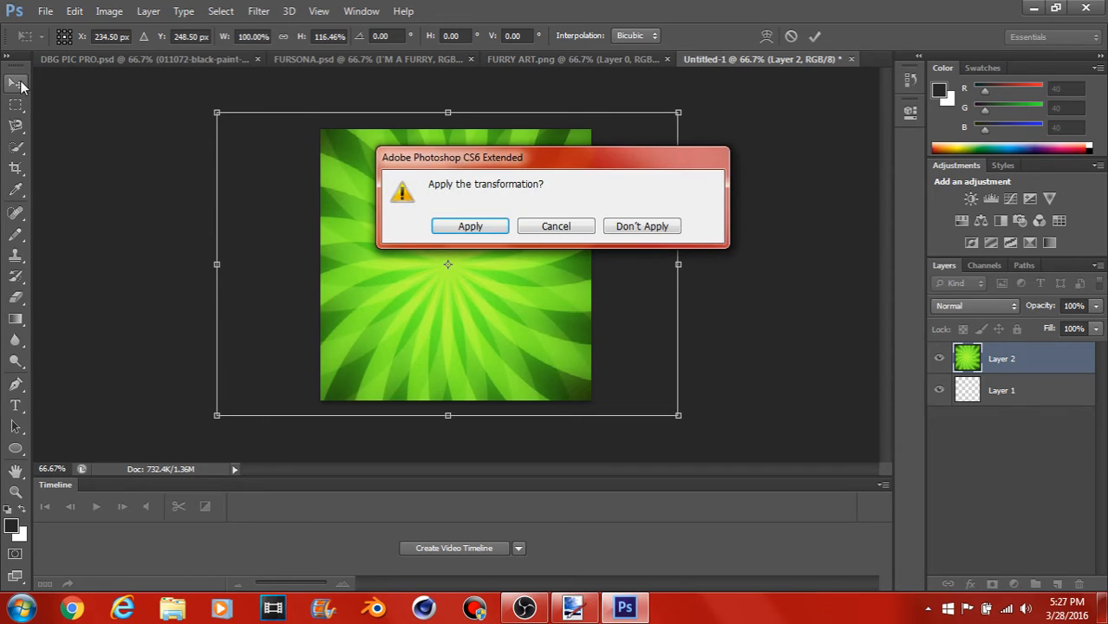
click(468, 227)
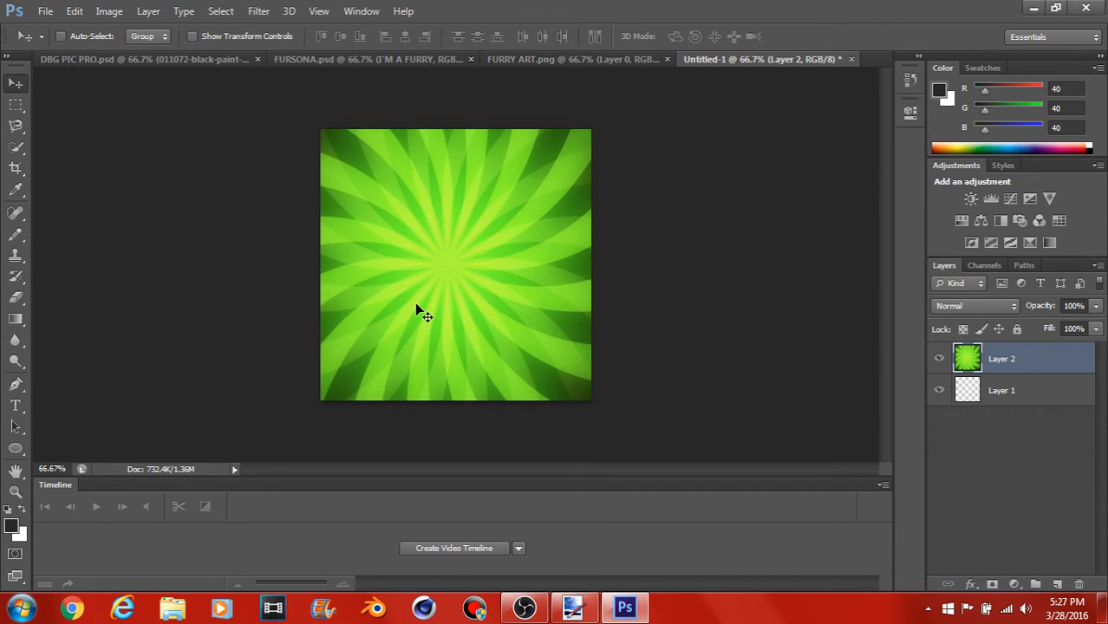
Step: Align the sunburst layer to the vertical and horizontal centers of a full-canvas selection, and deselect
key(ctrl+a)
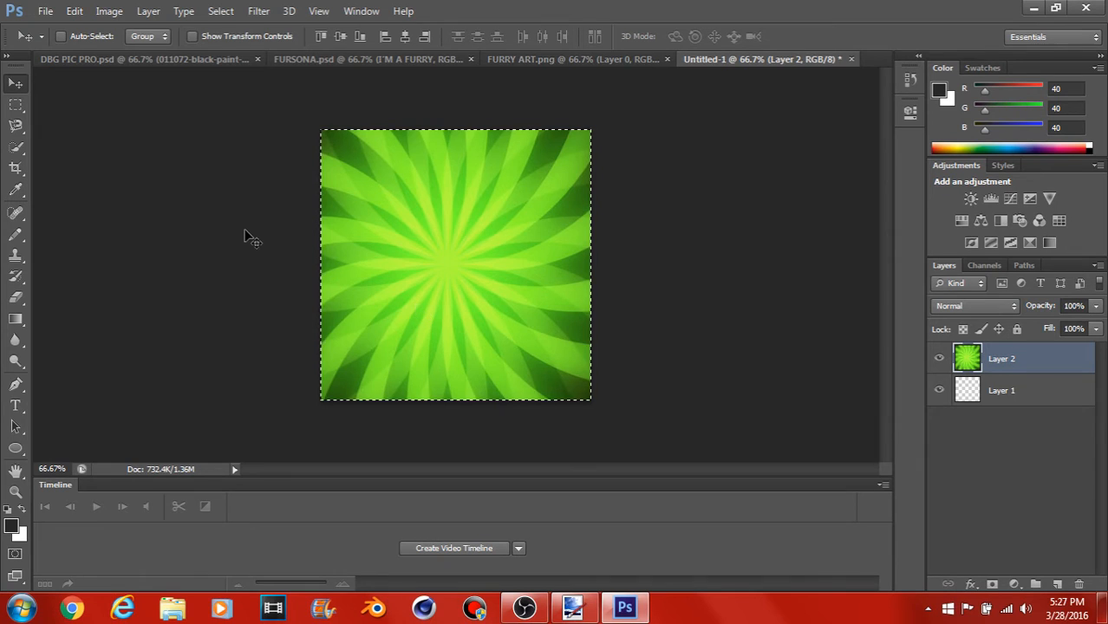
click(145, 12)
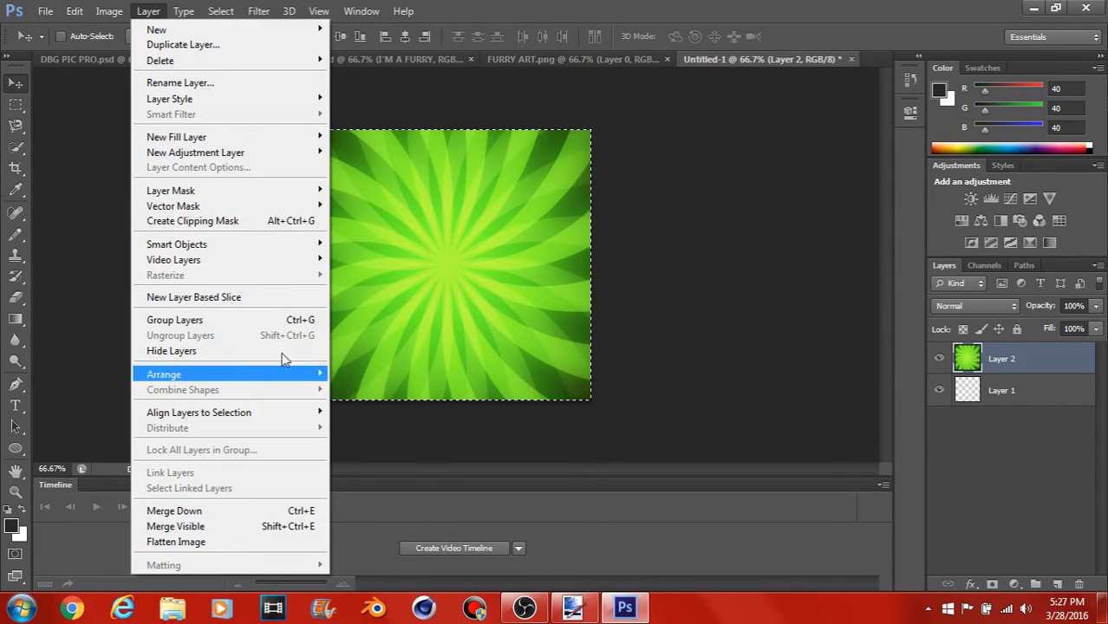
mouse_move(311, 413)
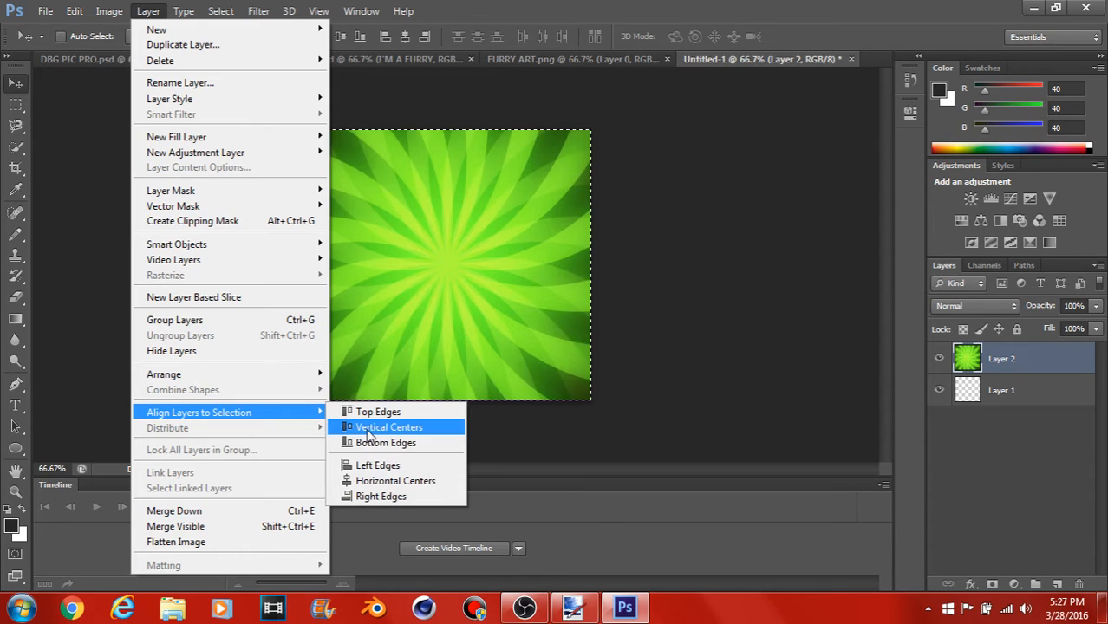
click(367, 430)
click(145, 11)
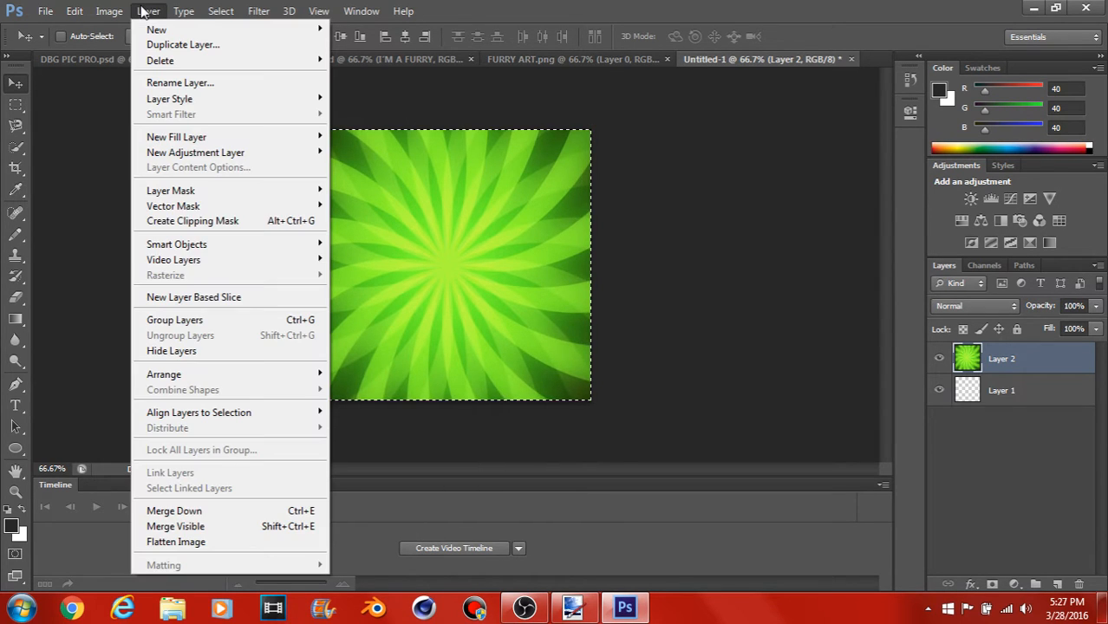
mouse_move(309, 420)
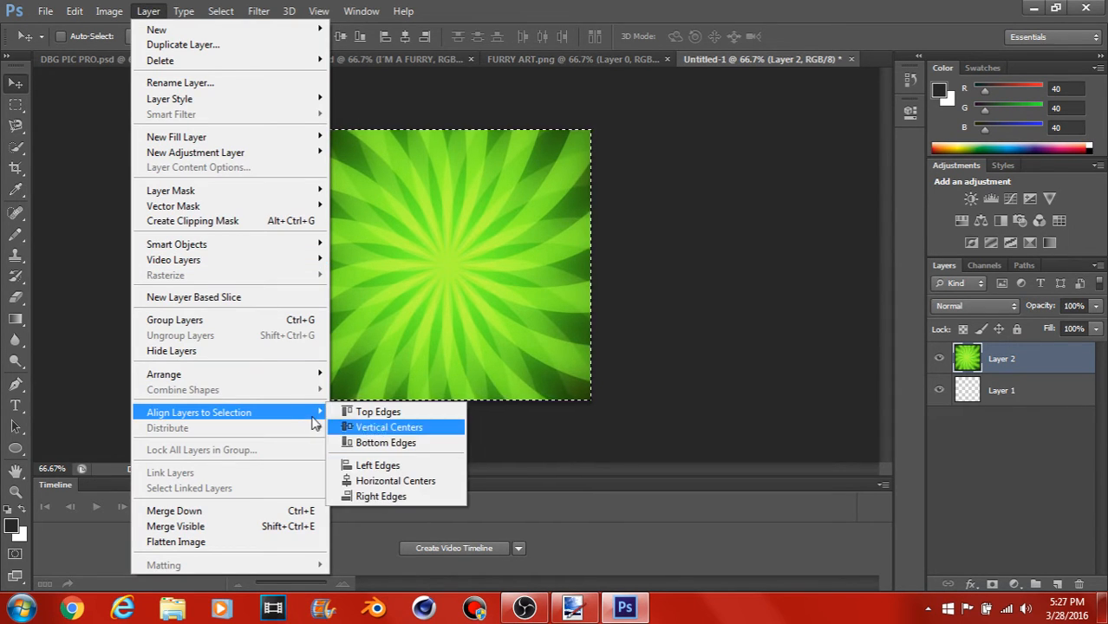
click(372, 482)
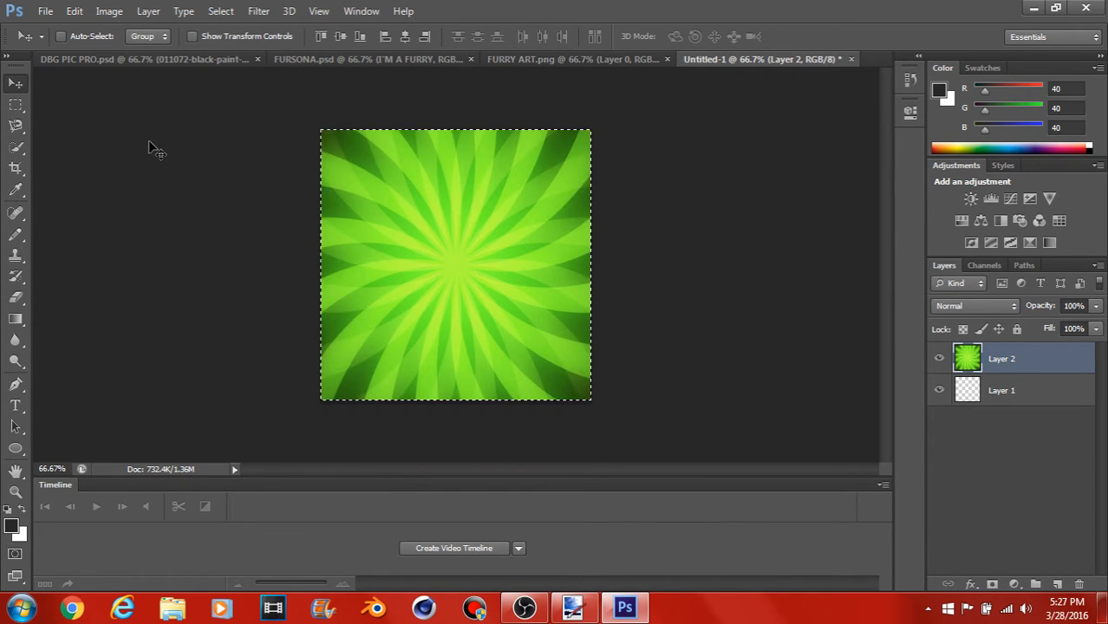
key(ctrl+d)
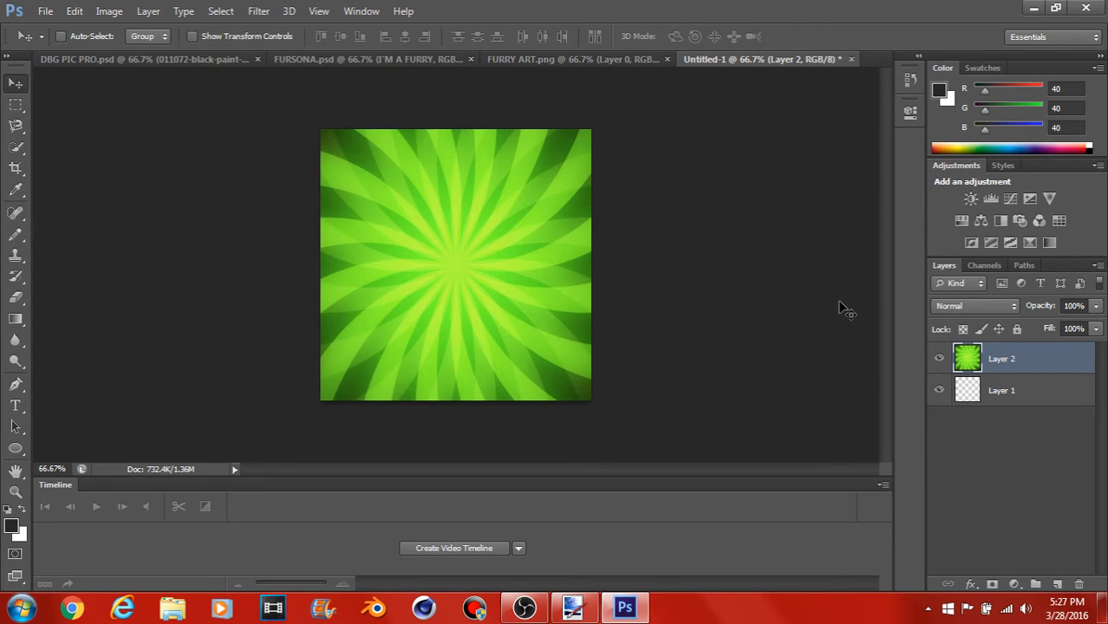
Step: Add a Hue/Saturation adjustment above the sunburst with Hue +152, Saturation -2 and Lightness -40
click(957, 224)
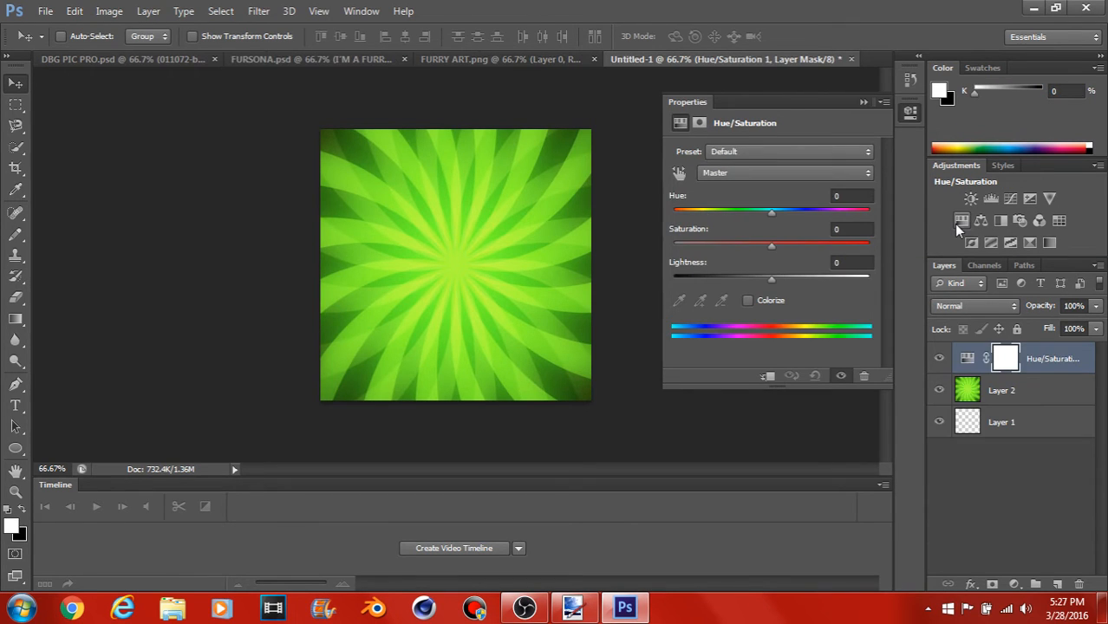
click(771, 214)
drag(771, 214, 848, 211)
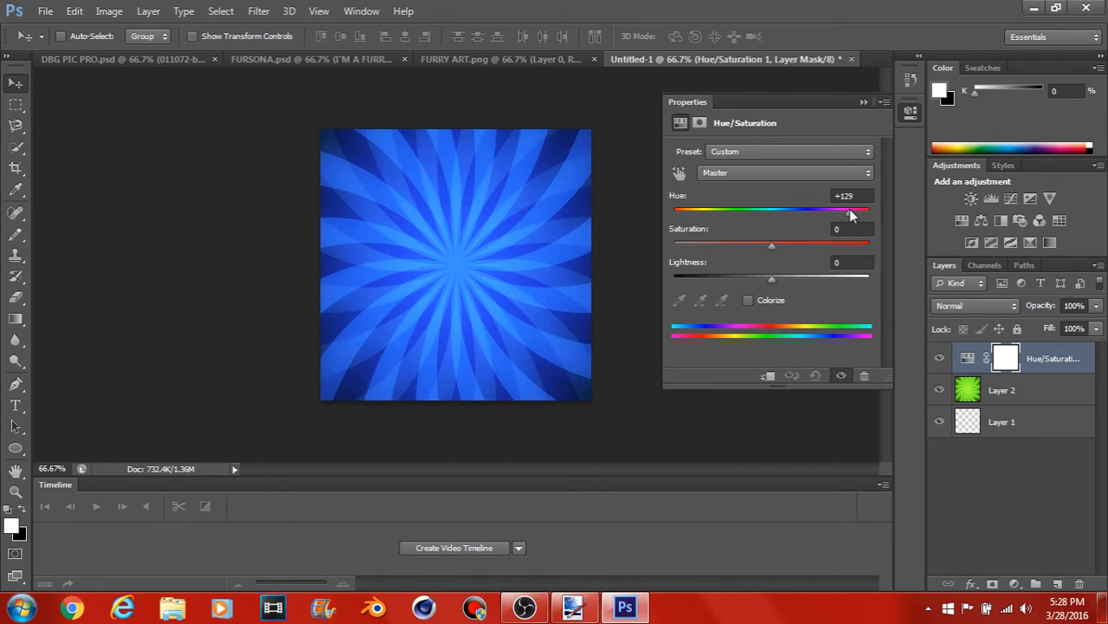
drag(773, 246, 699, 248)
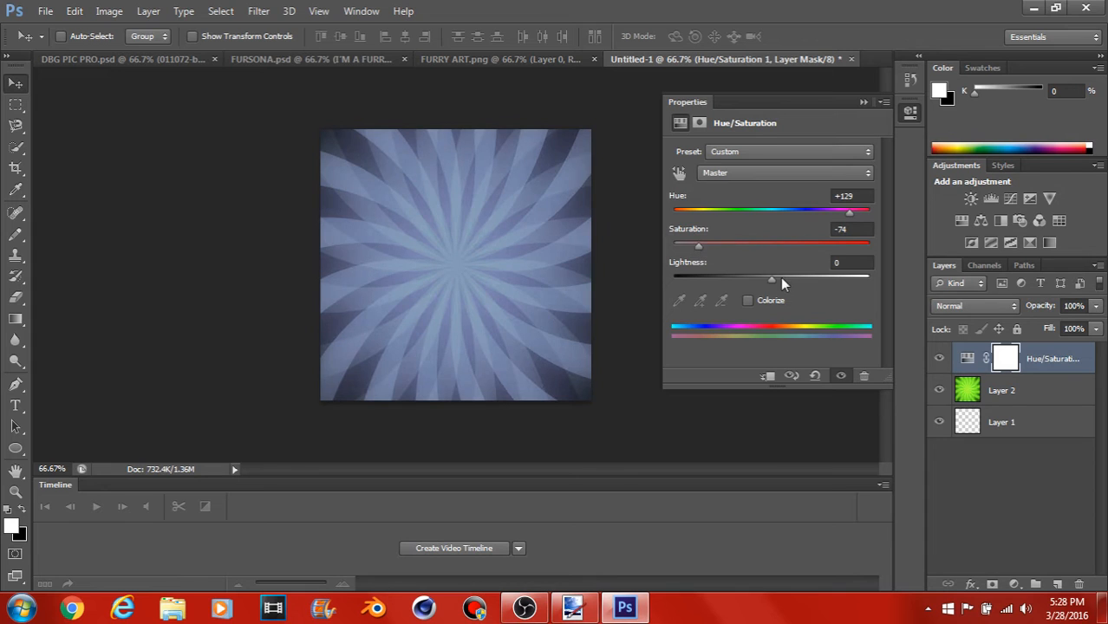
drag(770, 279, 733, 282)
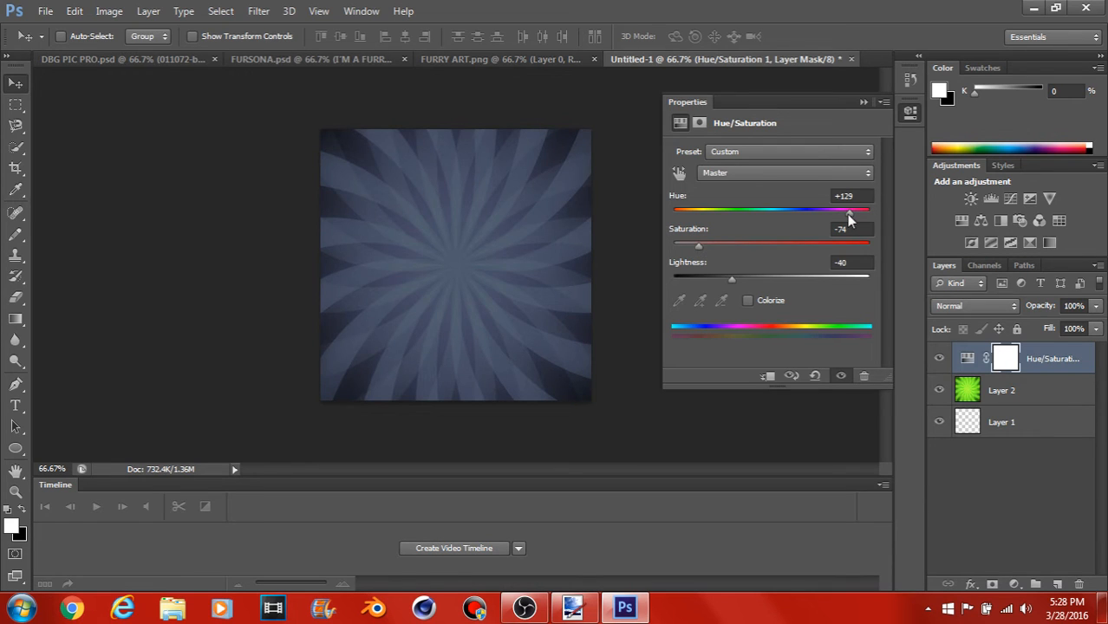
mouse_move(849, 220)
mouse_down()
mouse_move(739, 212)
mouse_move(847, 214)
mouse_up()
drag(696, 245, 762, 245)
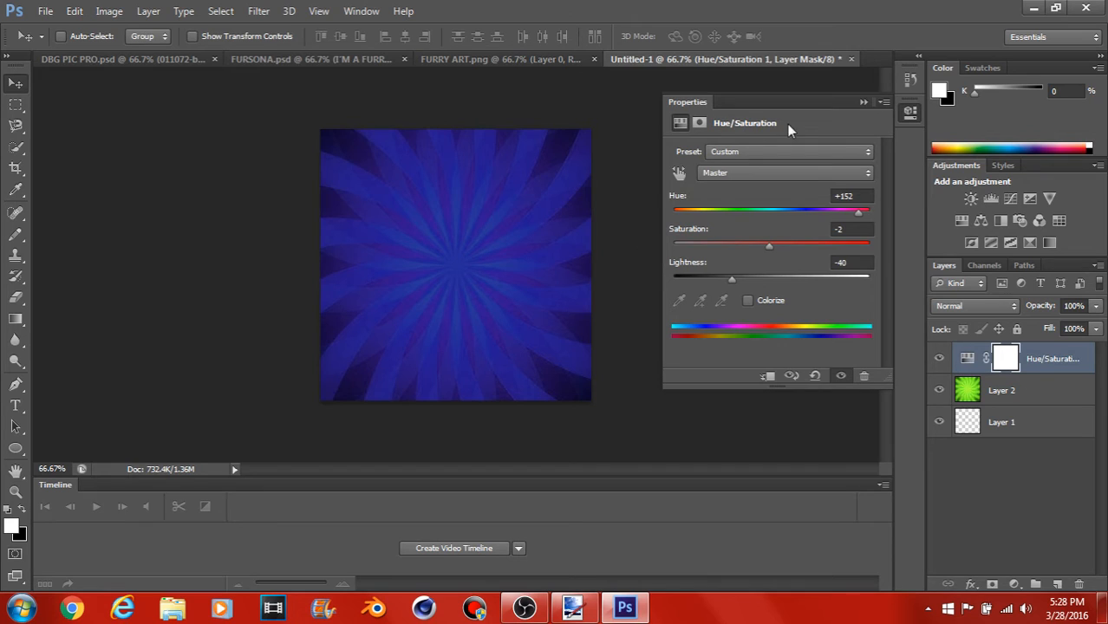
click(863, 102)
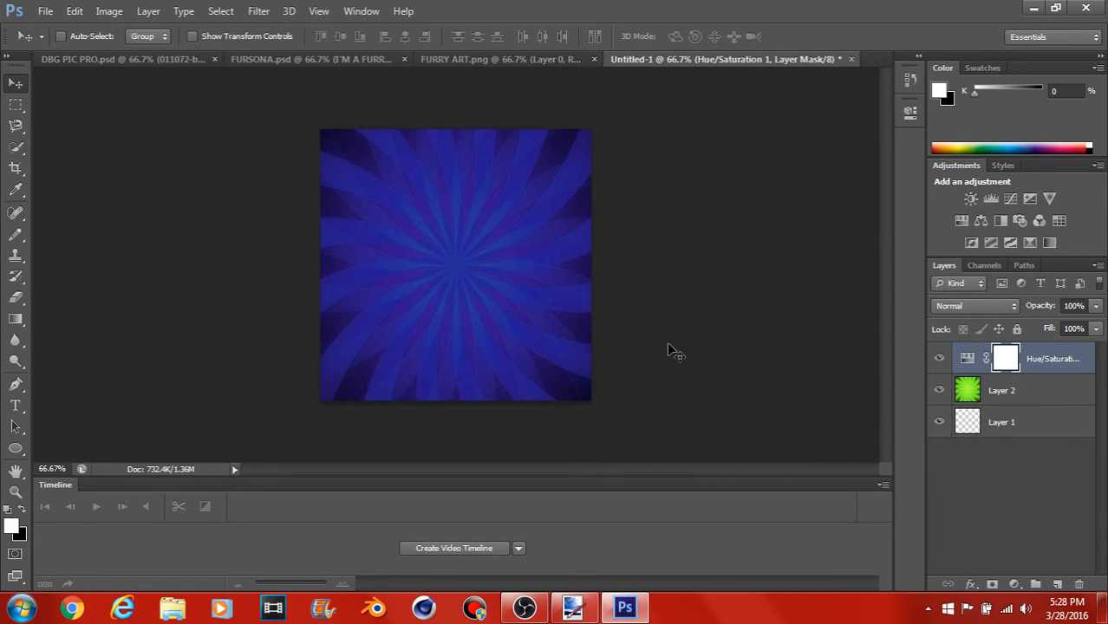
Step: Flatten the new document into a single layer and compare it with the DBG PIC PRO.psd artwork
click(148, 9)
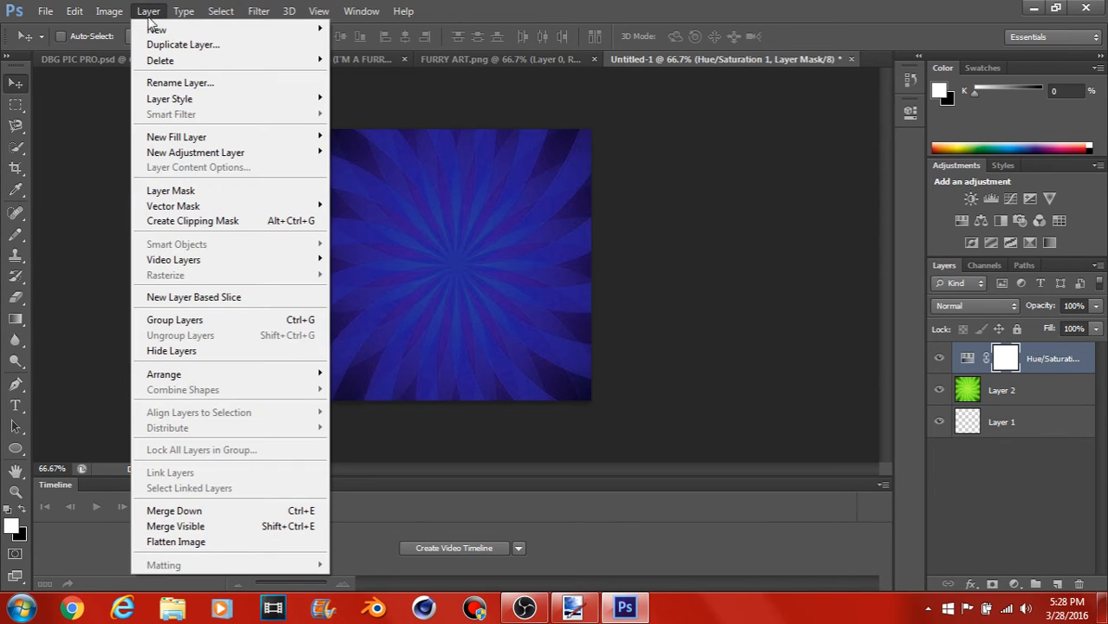
click(176, 542)
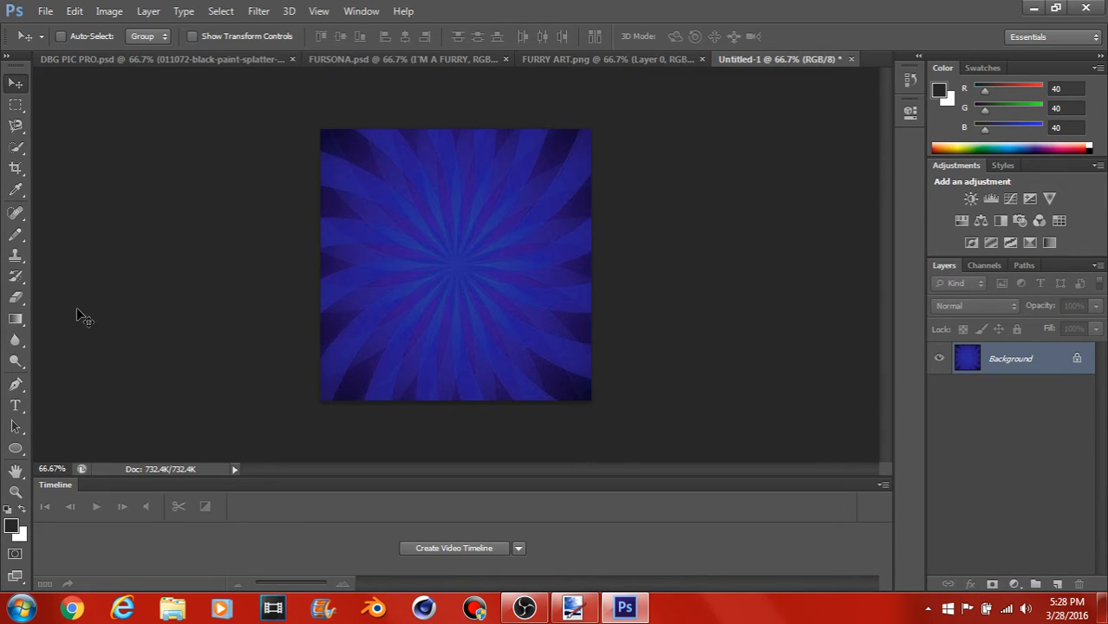
click(97, 58)
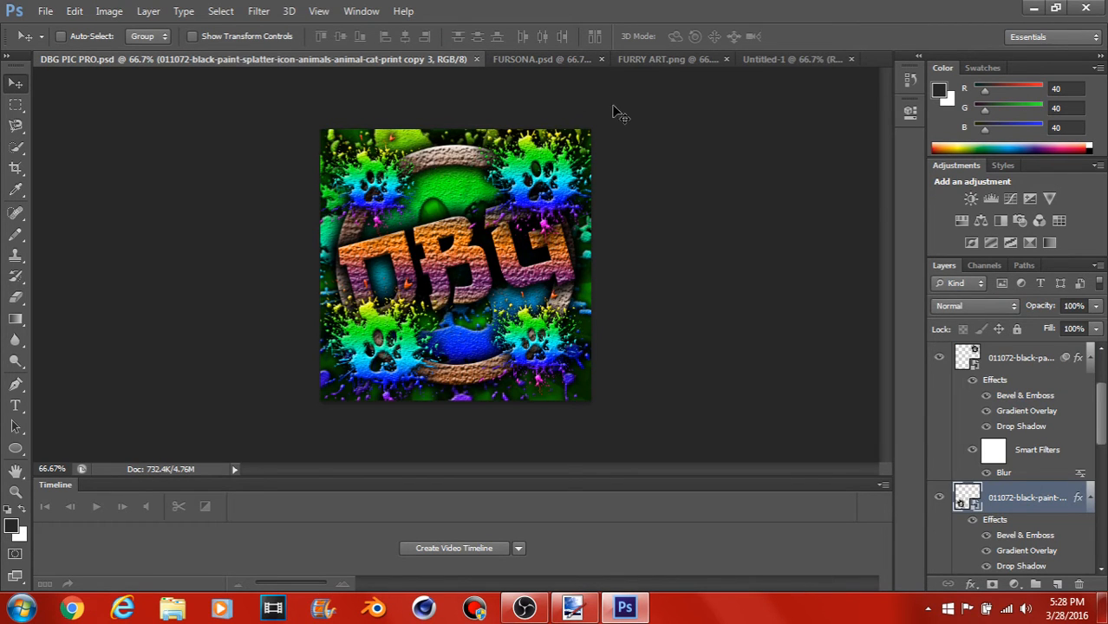
click(761, 59)
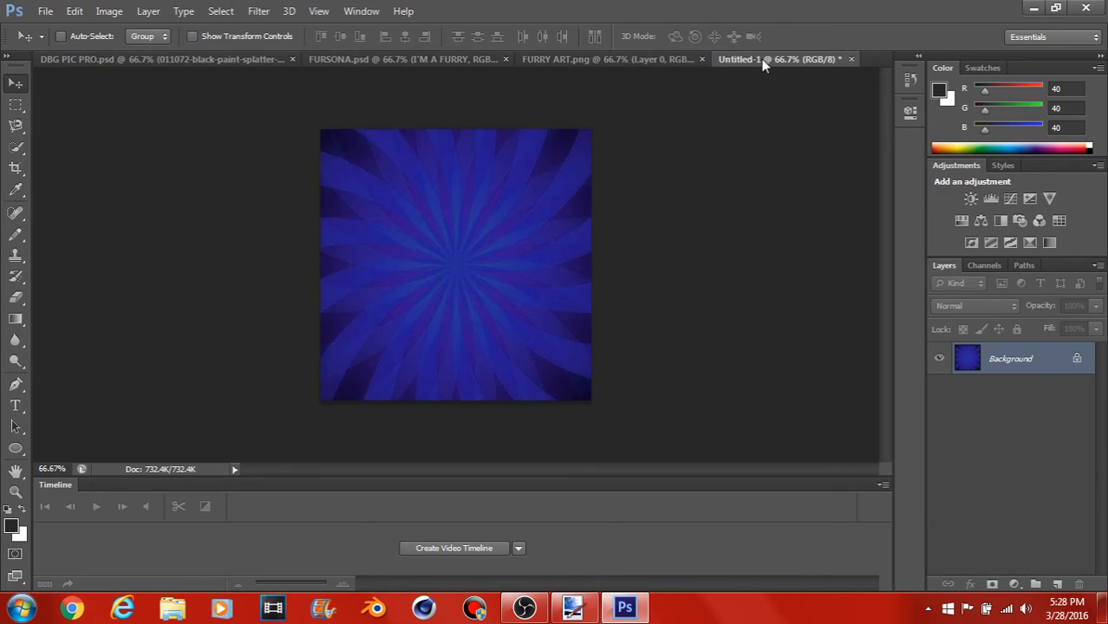
click(18, 448)
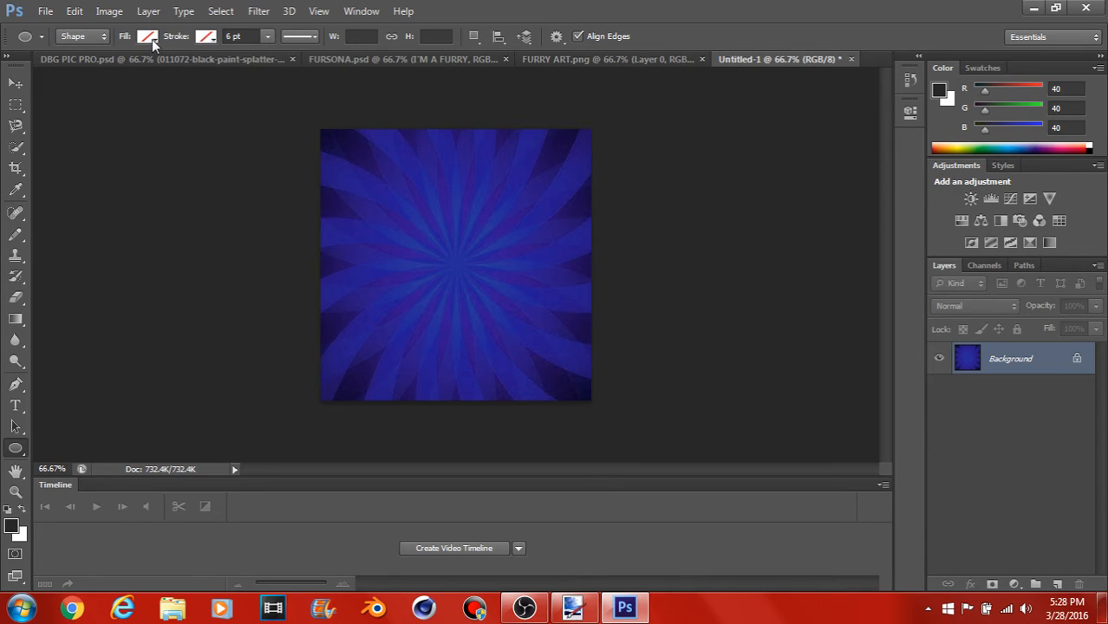
click(232, 37)
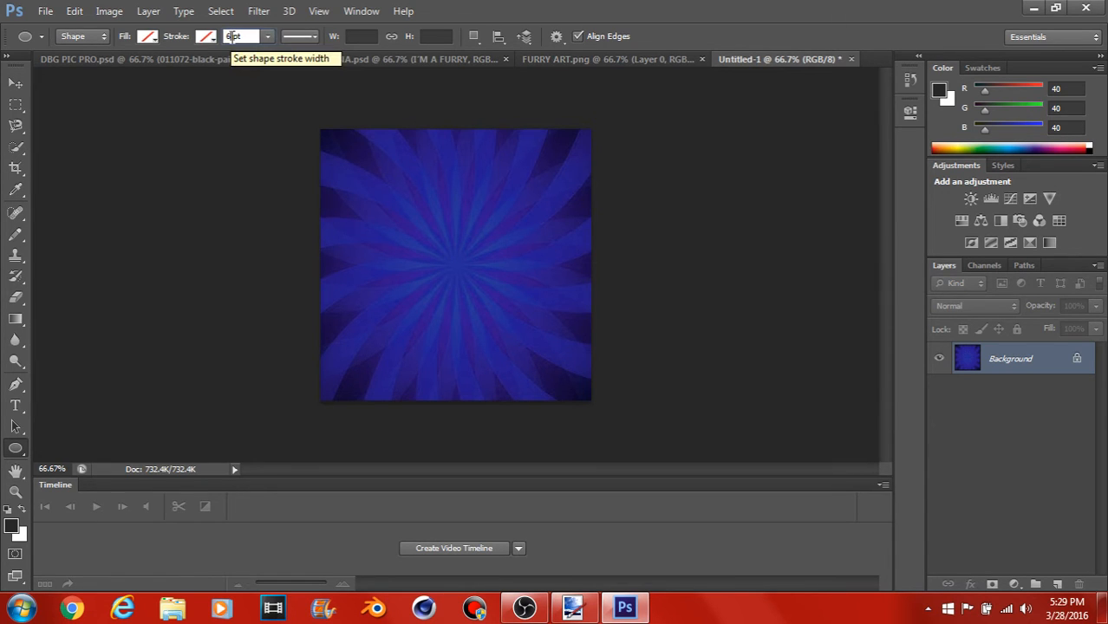
key(BackSpace)
text(1)
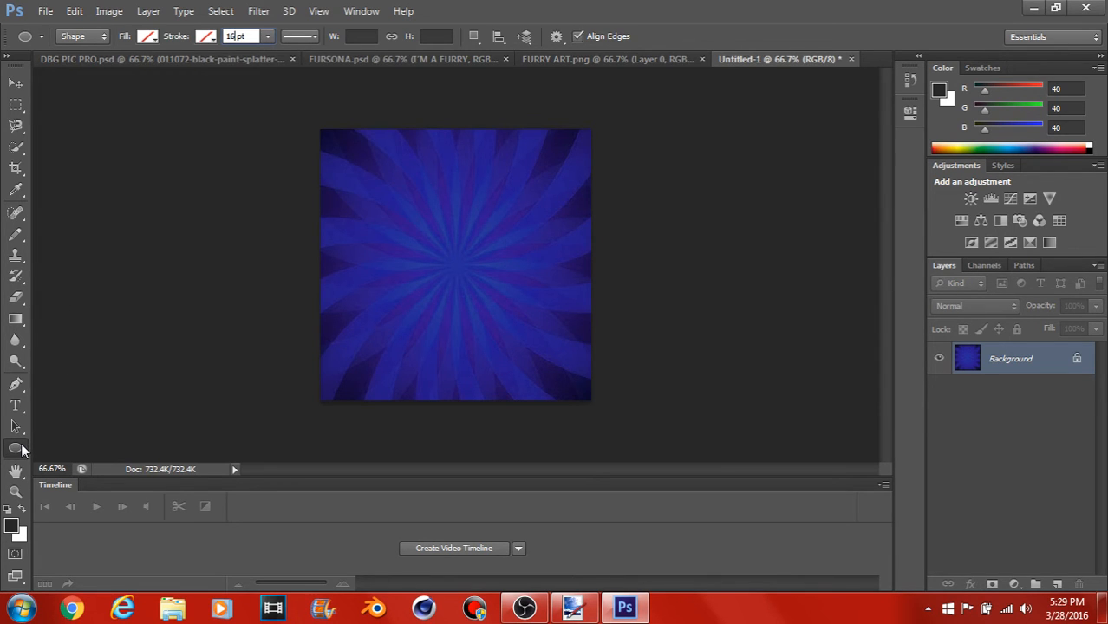
right_click(22, 449)
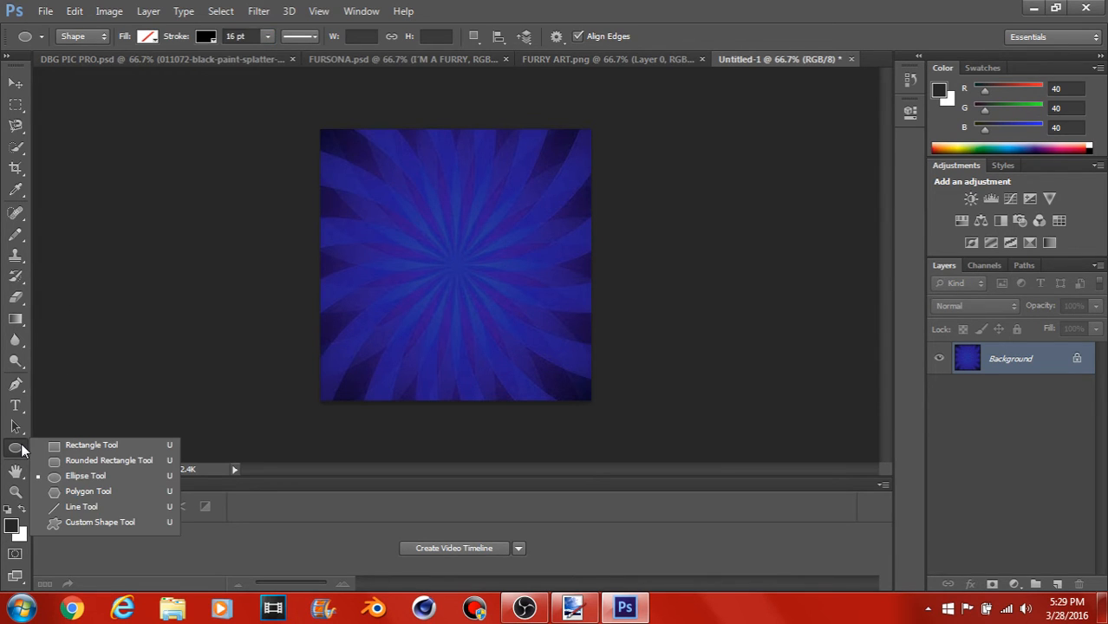
click(68, 479)
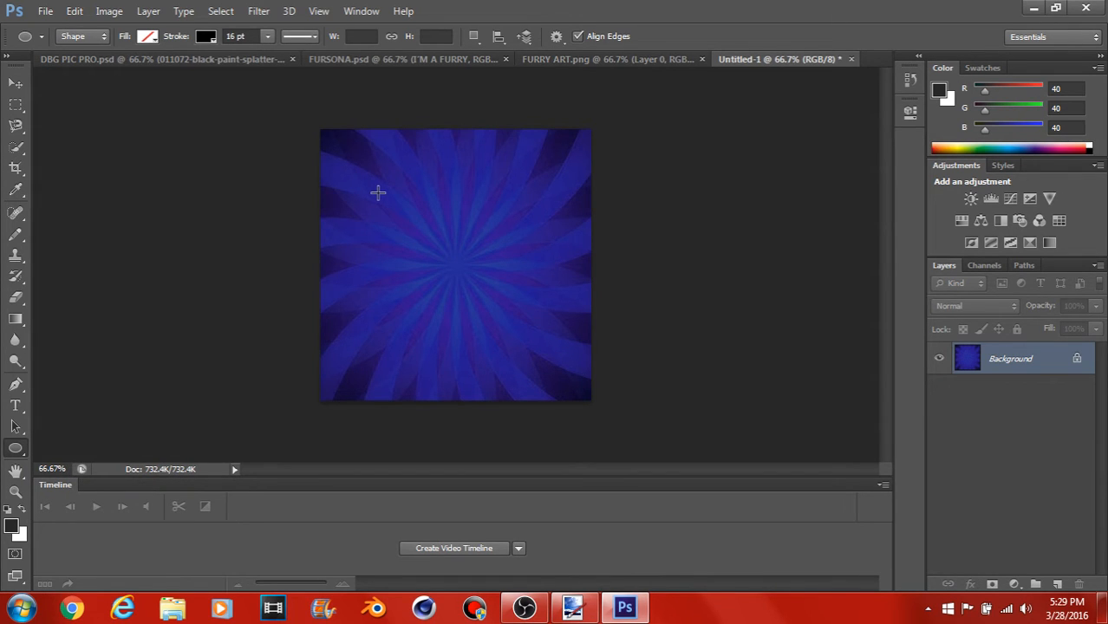
mouse_move(377, 192)
mouse_down()
mouse_move(563, 352)
mouse_move(684, 405)
mouse_move(740, 447)
mouse_up()
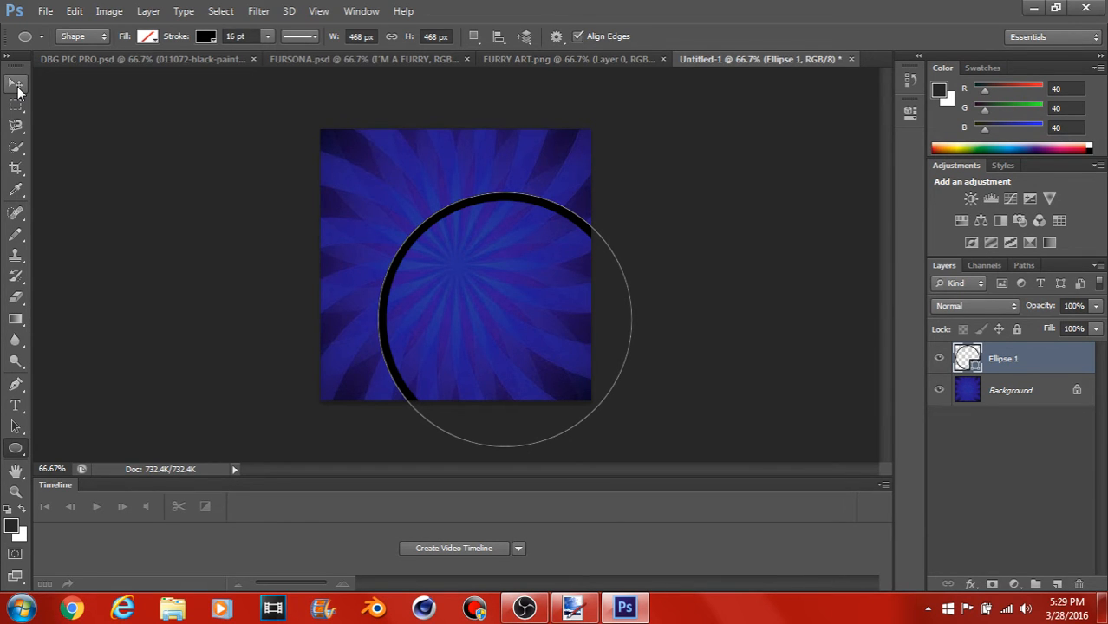
click(16, 85)
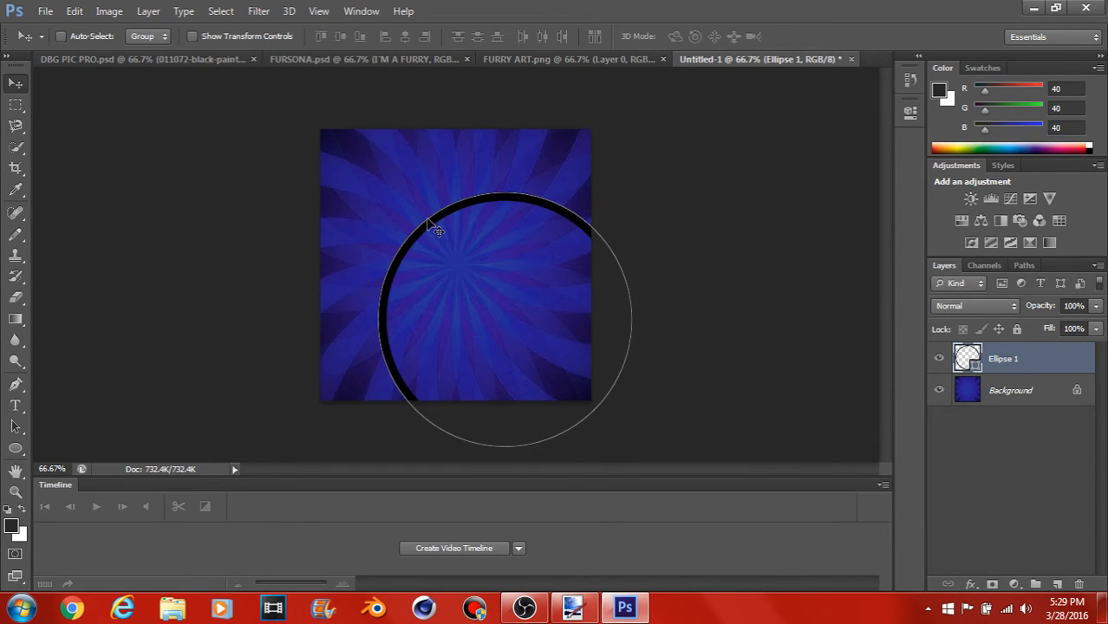
drag(427, 220, 379, 173)
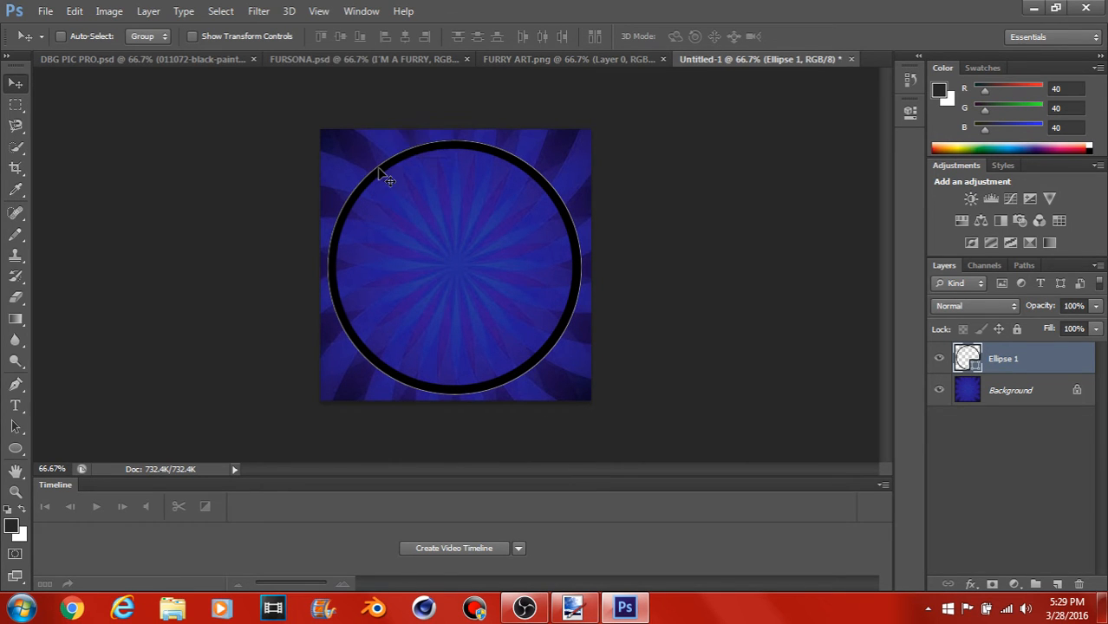
right_click(1040, 358)
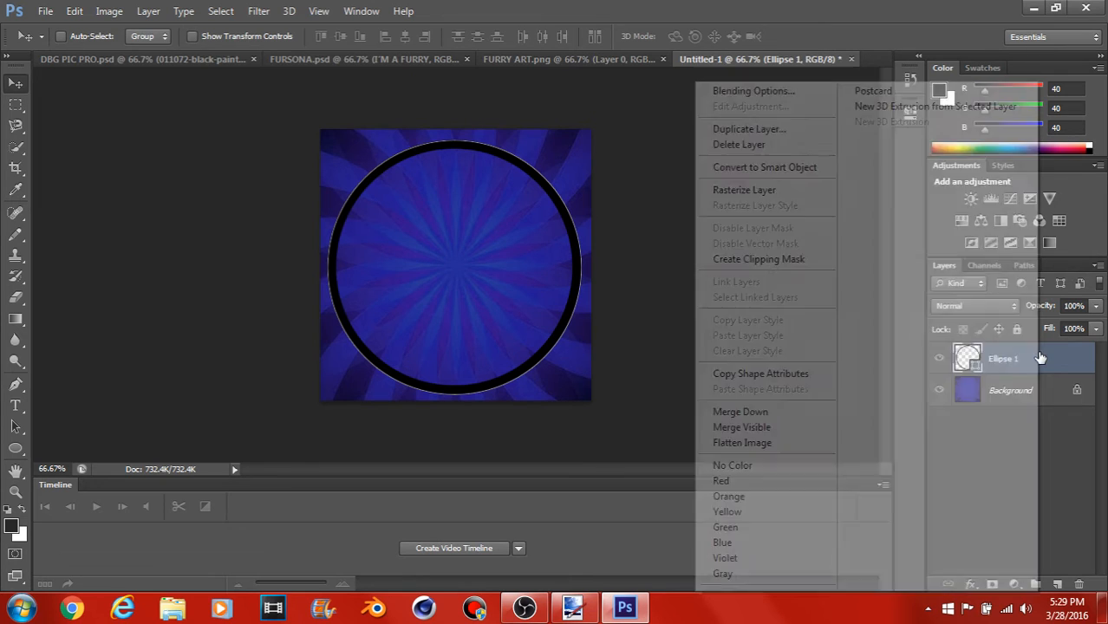
click(740, 146)
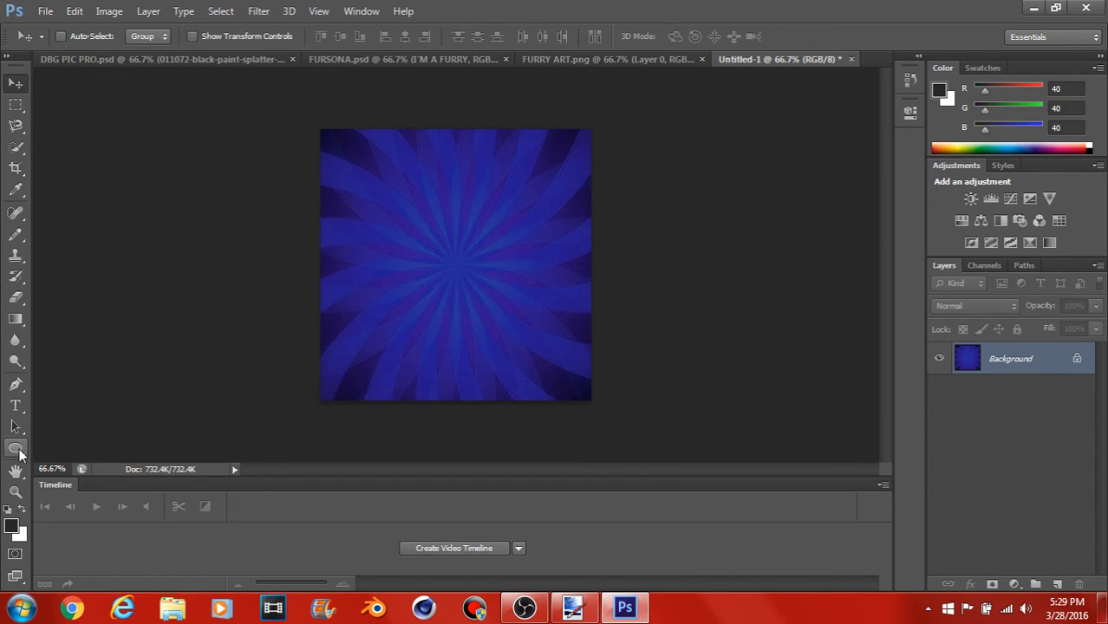
Step: Draw an unfilled circle about 464 px across over the sunburst with a black 20 pt stroke
click(16, 449)
click(238, 36)
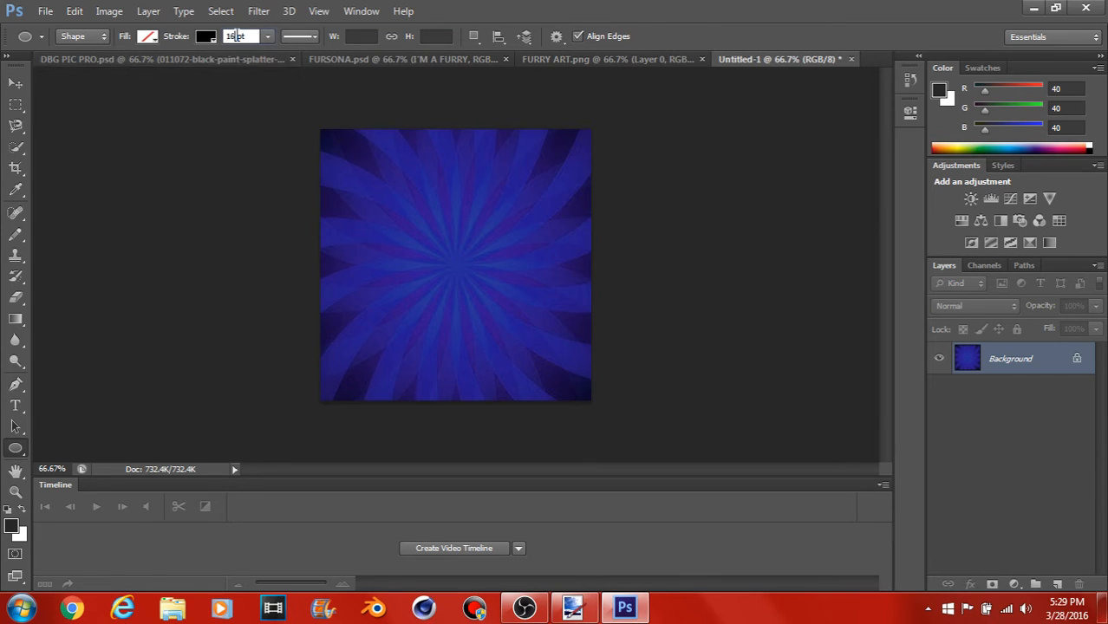
key(BackSpace)
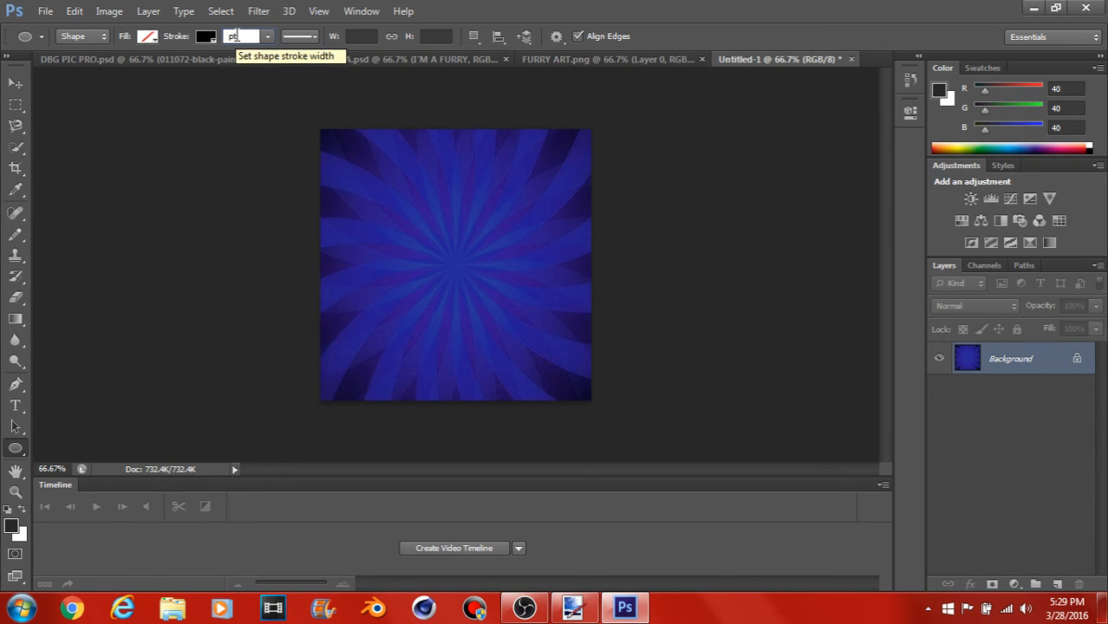
text(3)
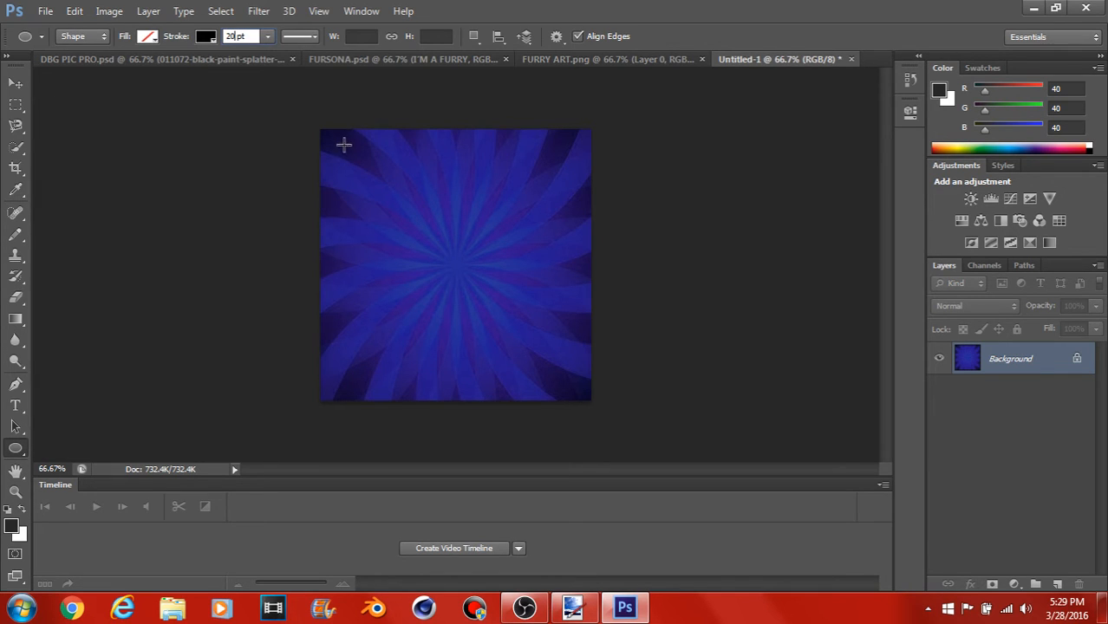
drag(341, 152, 647, 400)
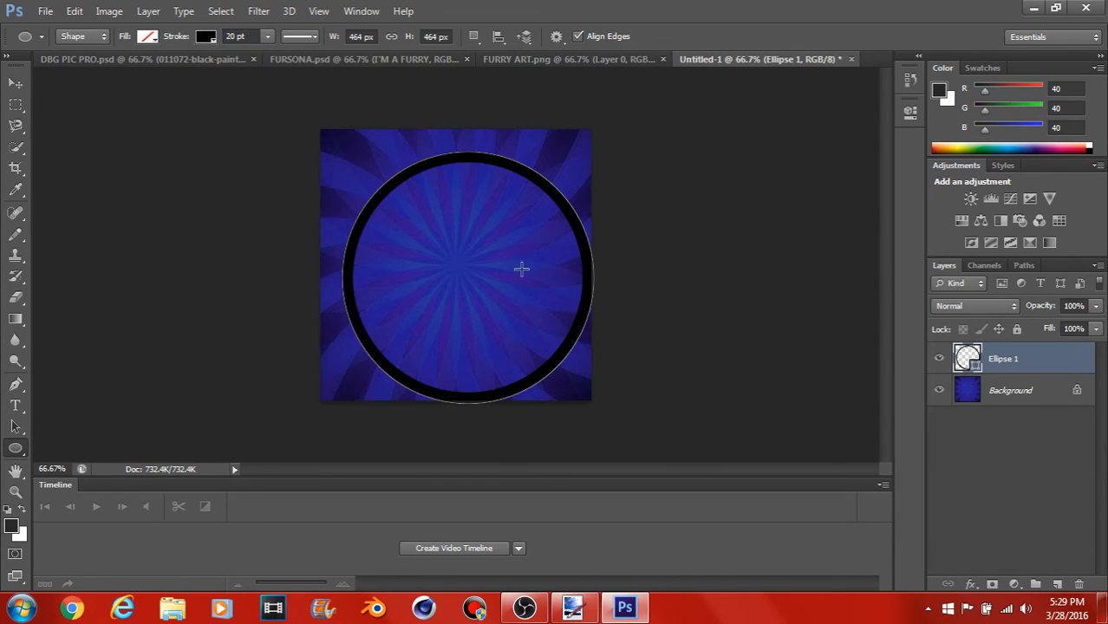
Step: Move the circle to the canvas middle, align it to the vertical and horizontal centers of a full-canvas selection, and deselect
click(19, 87)
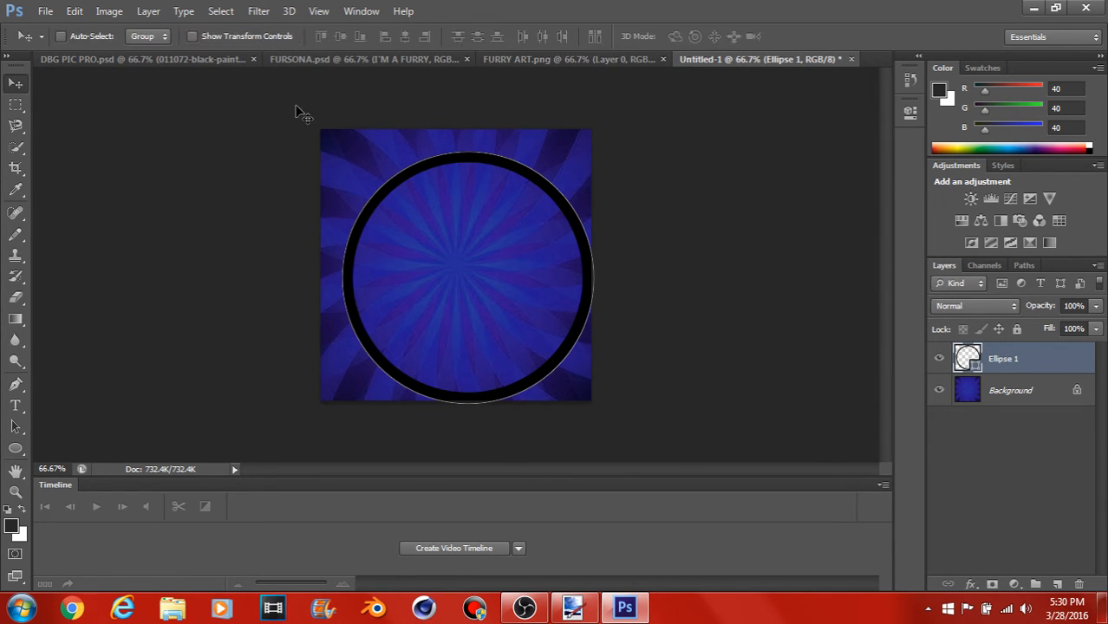
drag(416, 169, 400, 159)
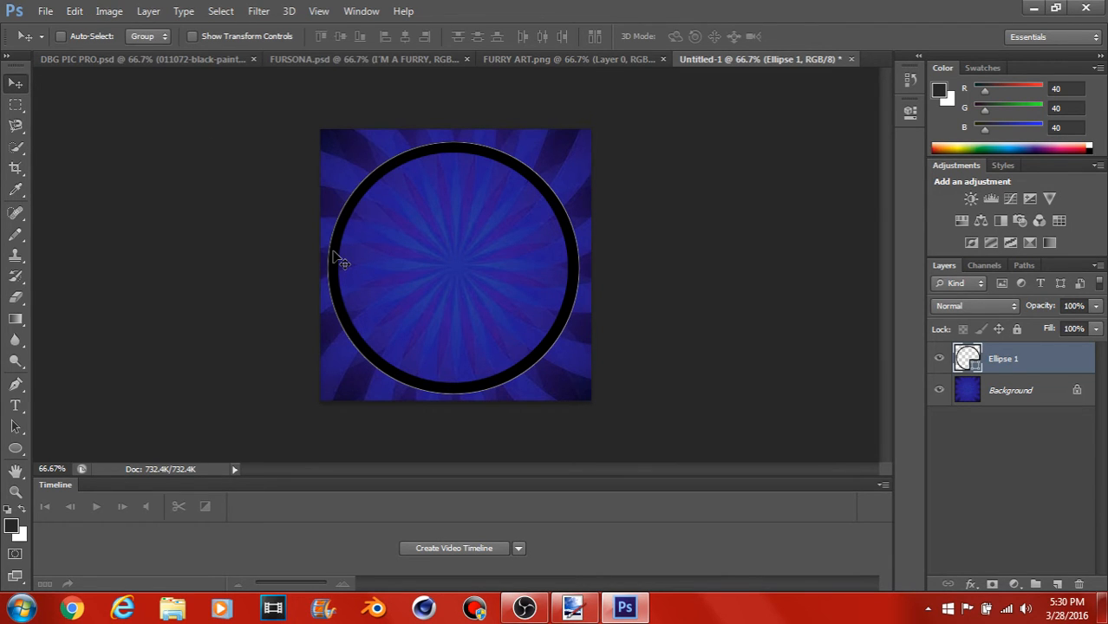
key(ctrl+a)
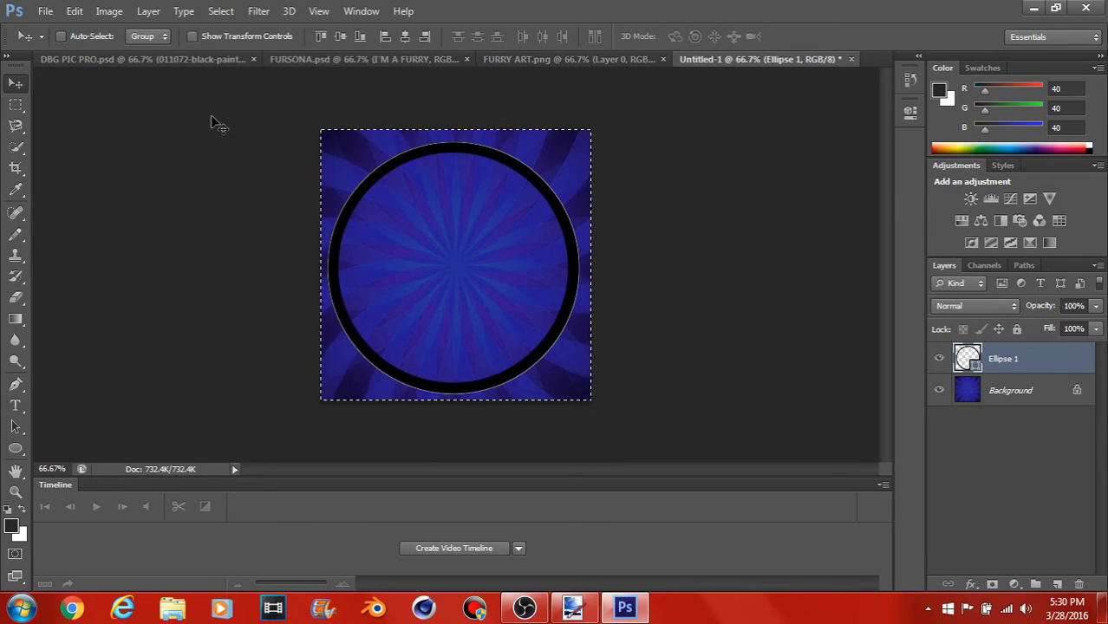
click(144, 12)
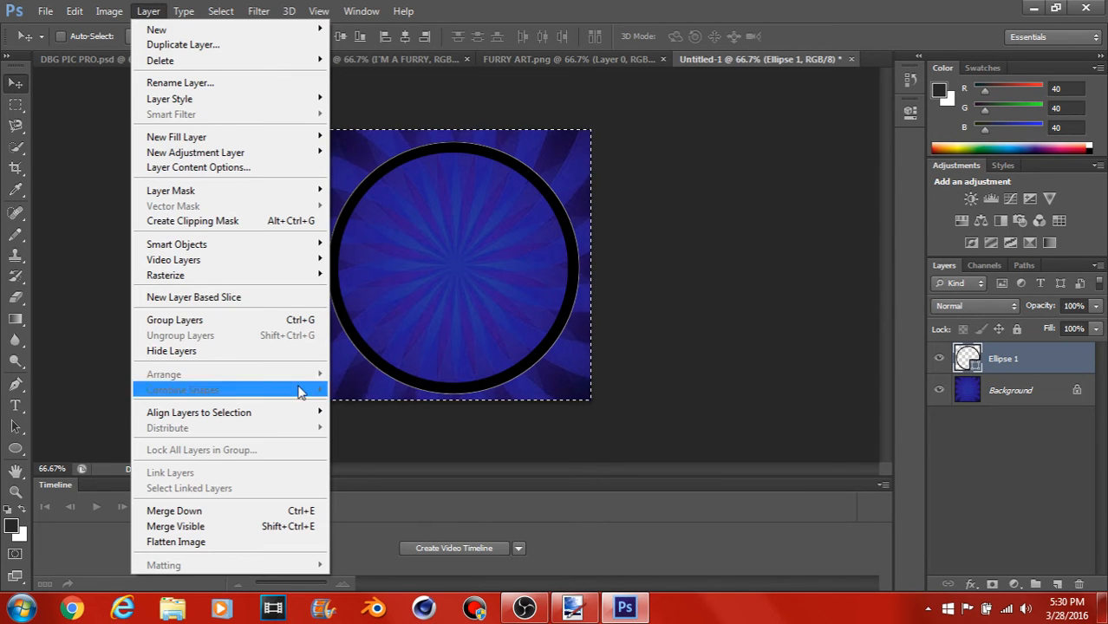
mouse_move(318, 414)
click(356, 425)
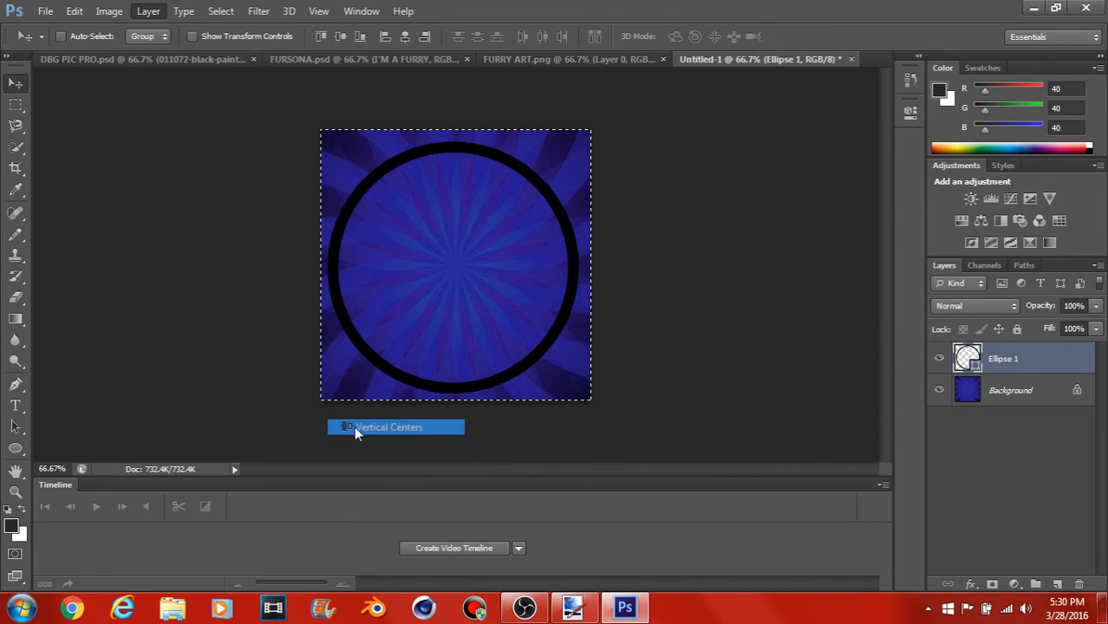
click(148, 12)
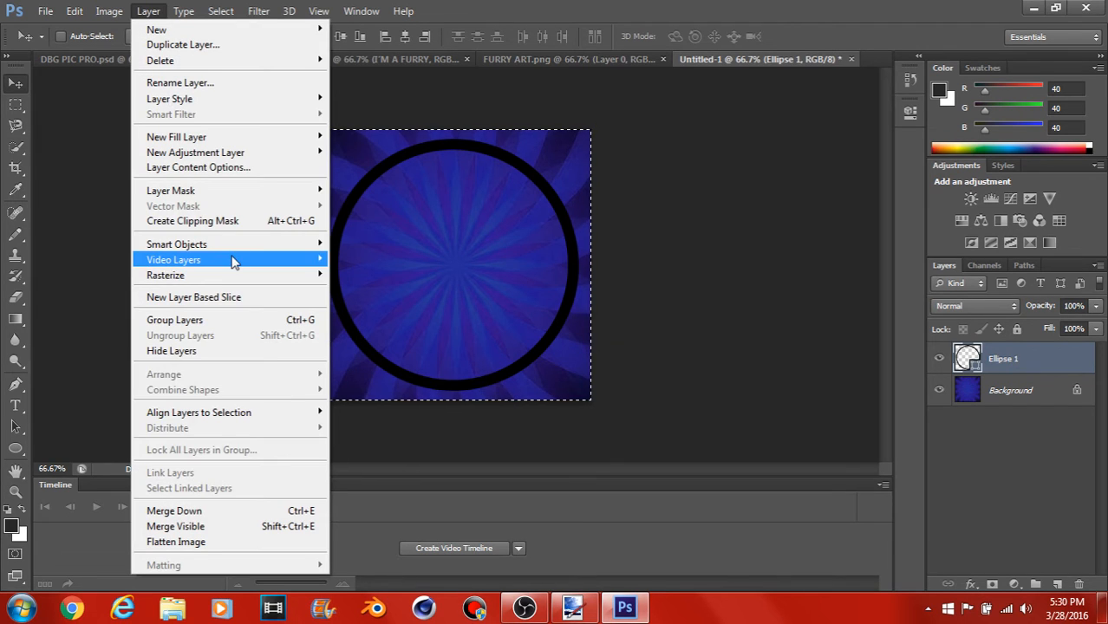
mouse_move(299, 412)
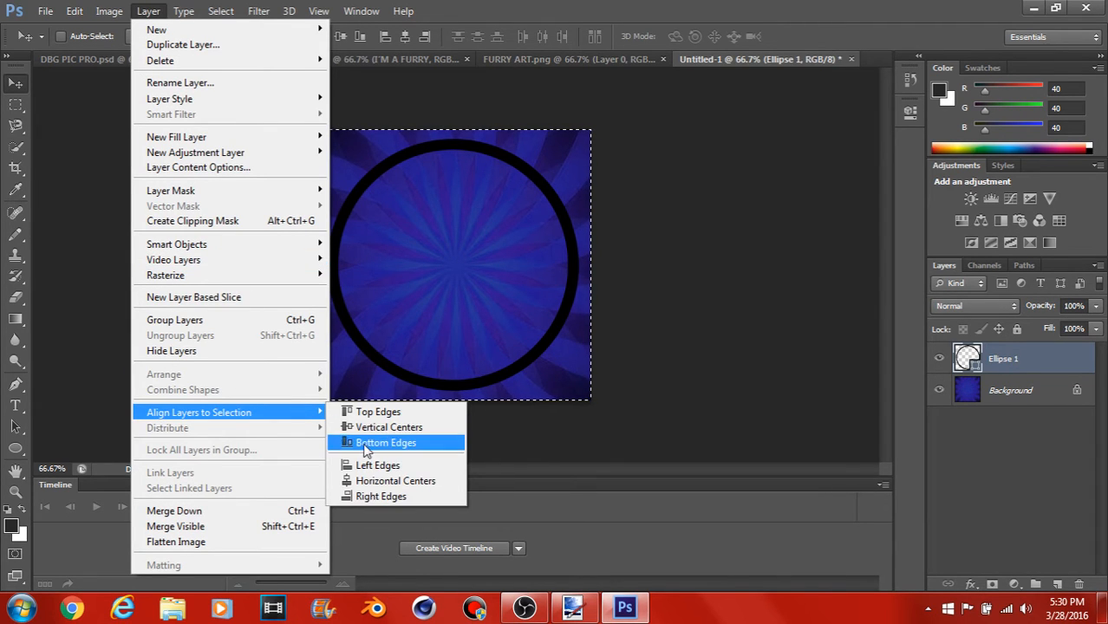
click(371, 482)
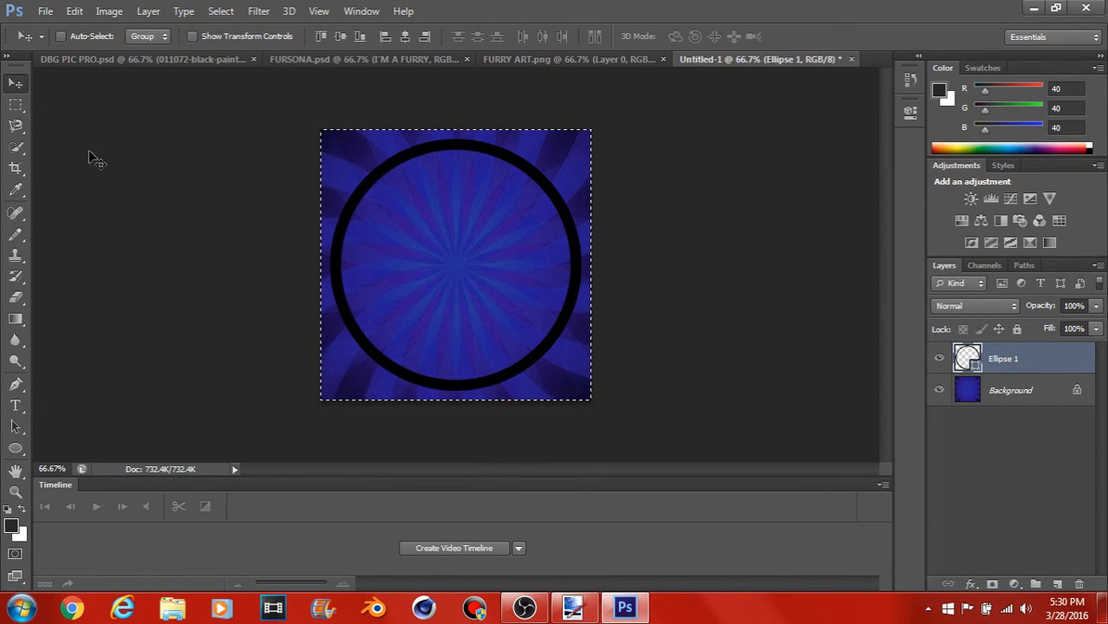
key(ctrl+d)
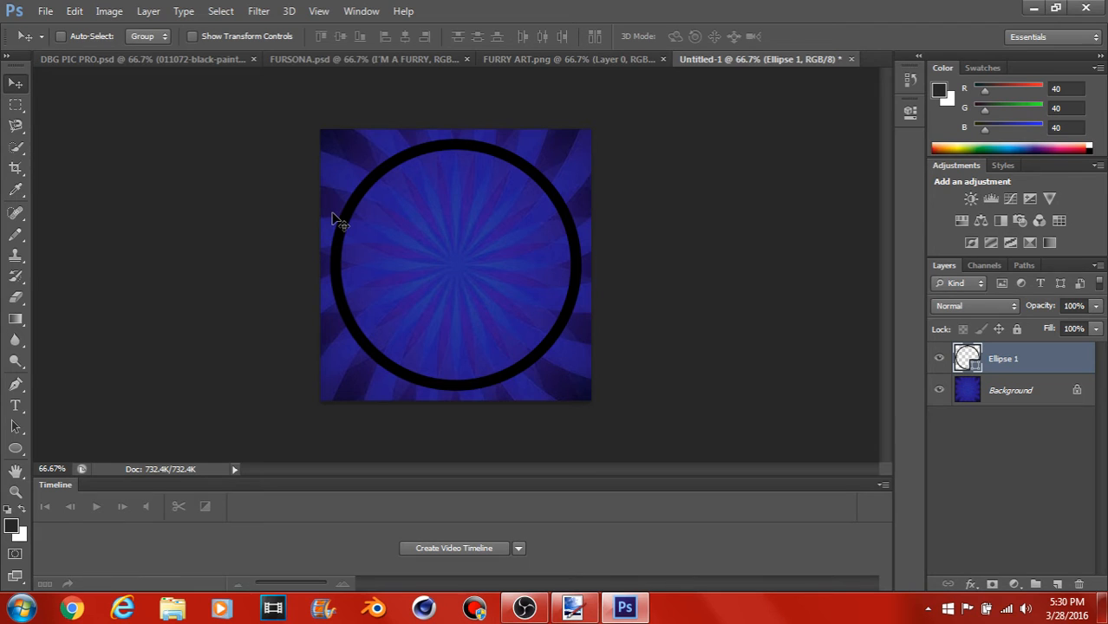
Step: Enable a Gradient Overlay in the circle's layer style and lower the layer opacity to 10%
double_click(1084, 358)
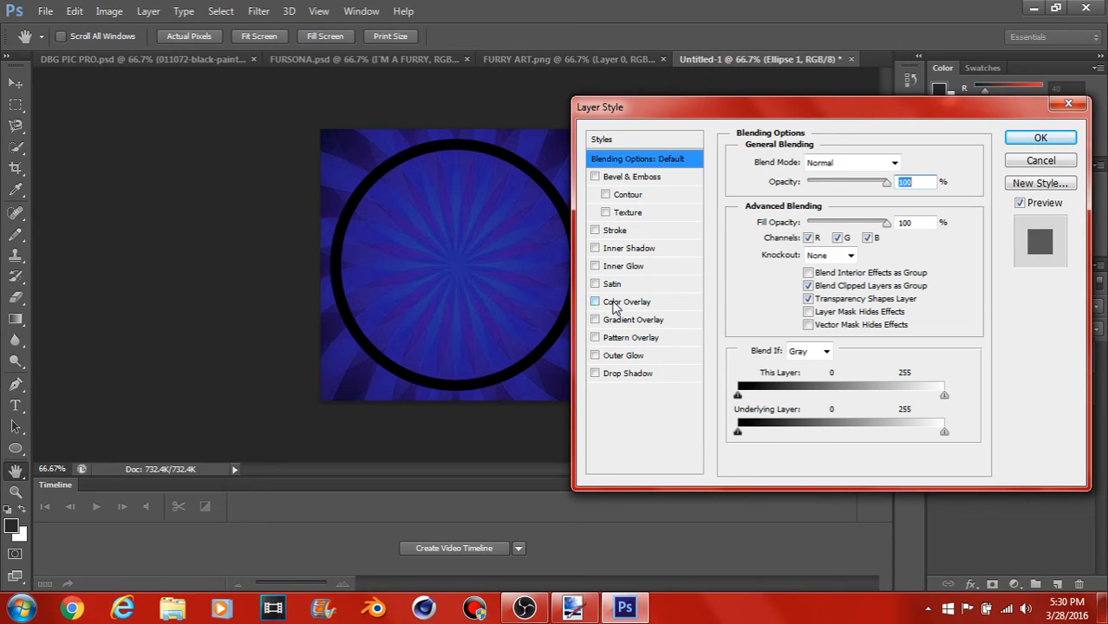
click(595, 320)
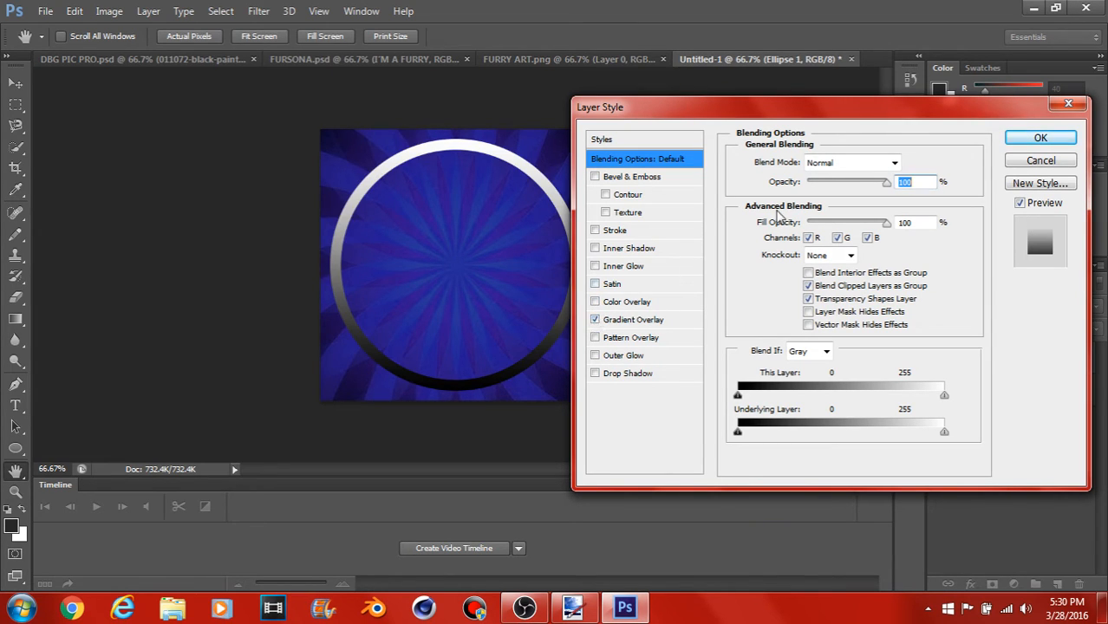
drag(885, 186, 820, 187)
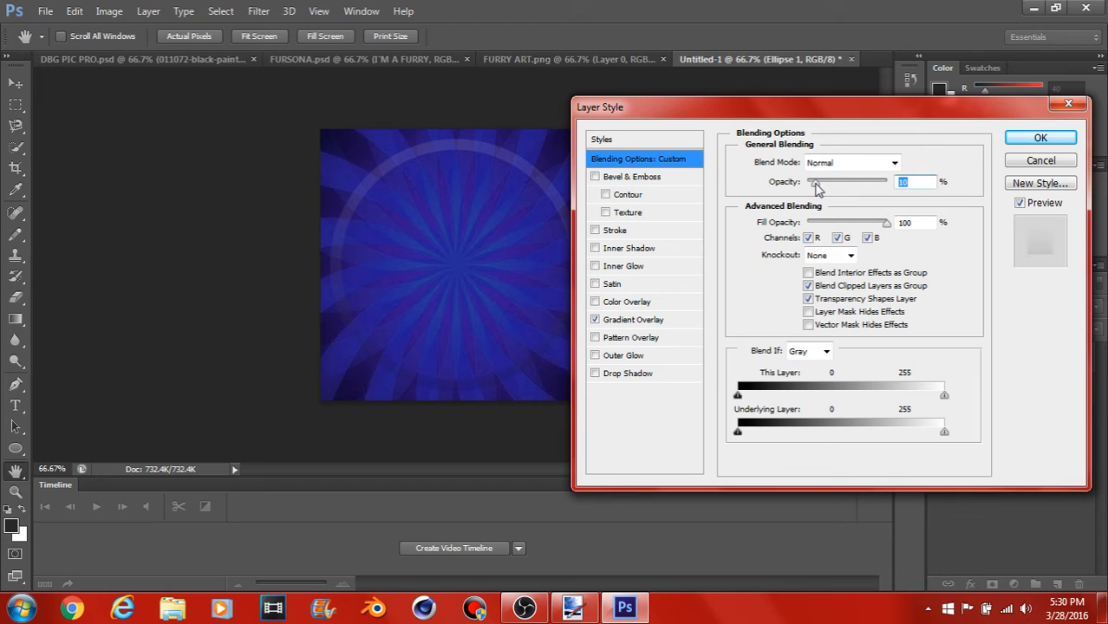
Step: Add a Color Overlay to the circle in bright green, 35f801
click(691, 303)
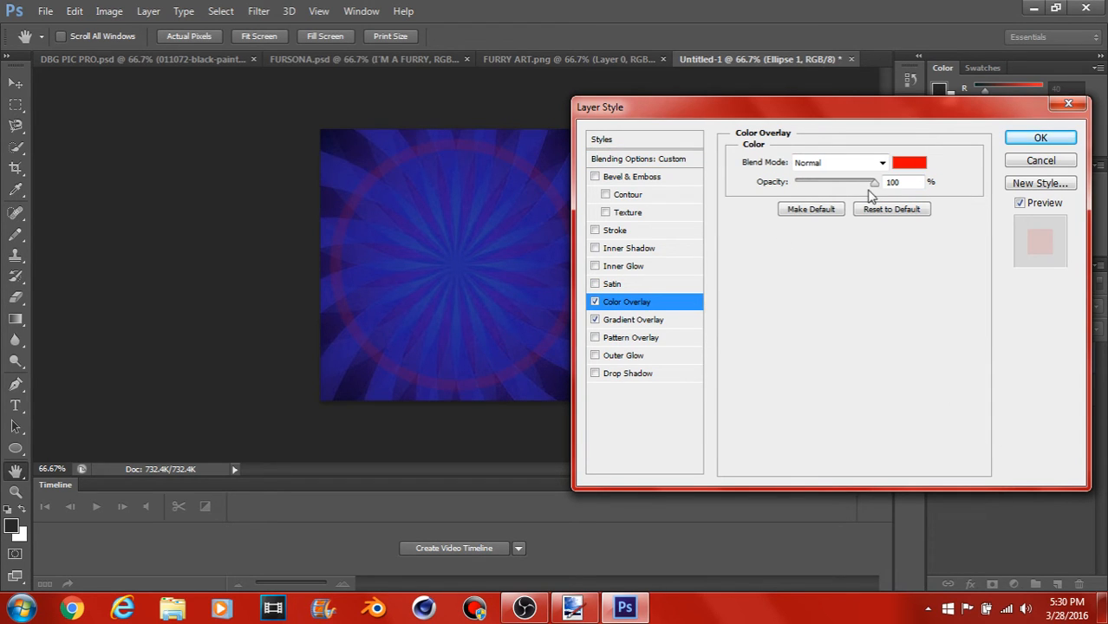
click(907, 164)
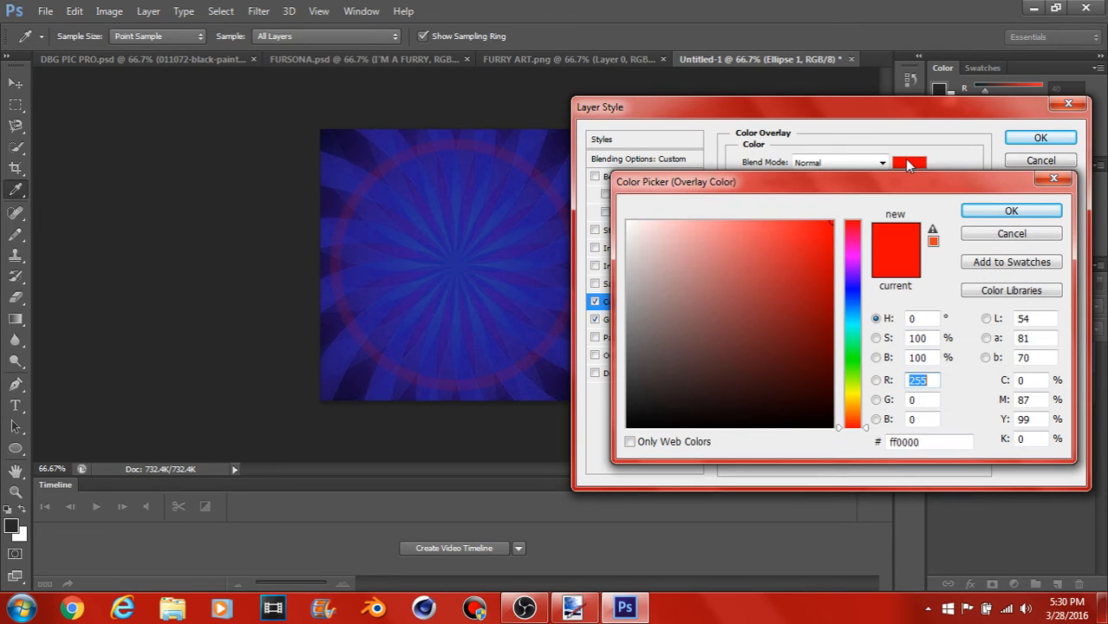
drag(822, 227, 861, 366)
click(827, 221)
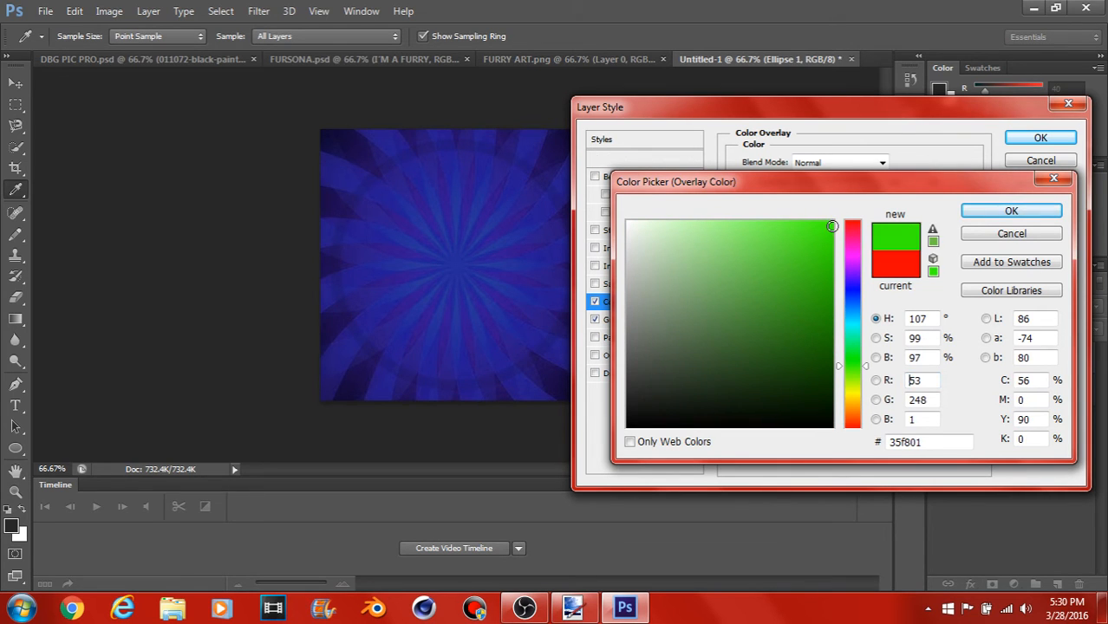
click(962, 212)
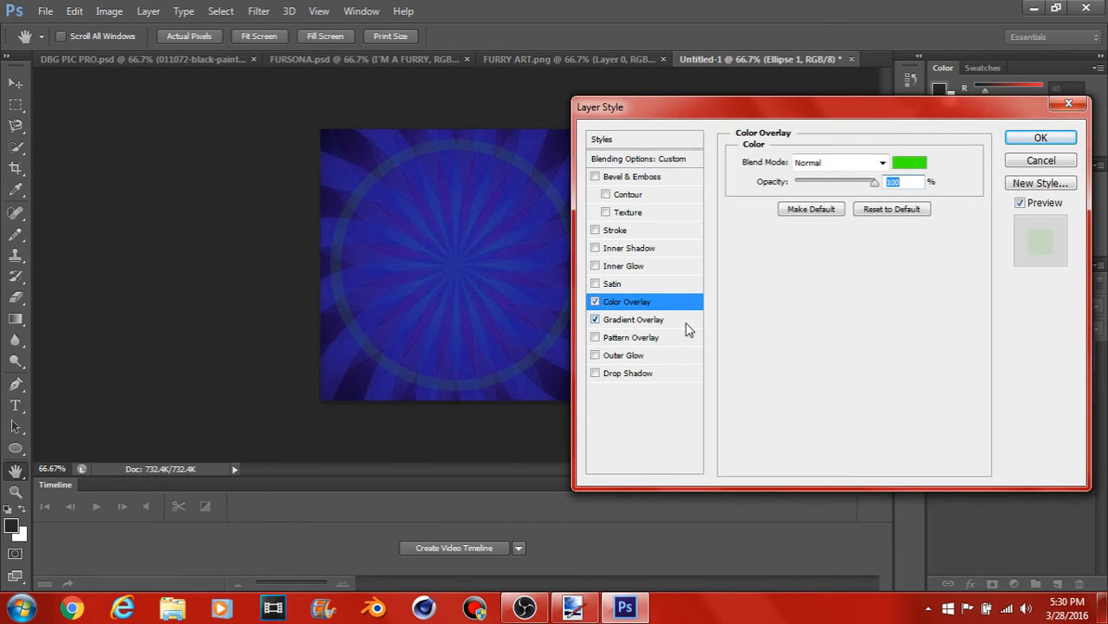
Step: Compare the circle with its Color Overlay and Gradient Overlay off and on, and review both effects' settings
click(690, 320)
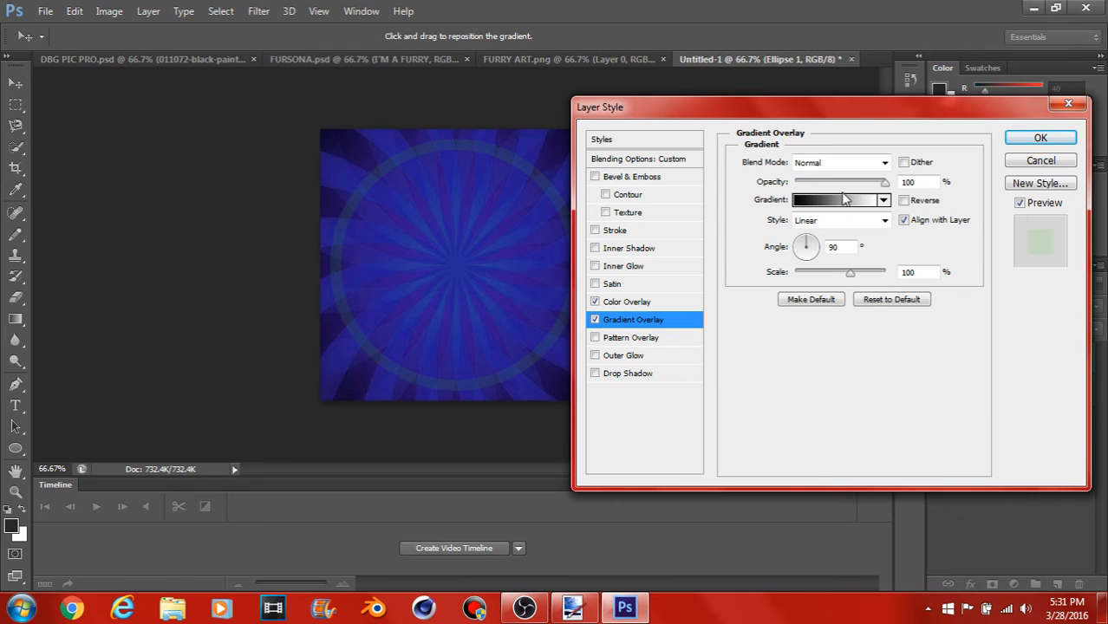
mouse_move(880, 184)
mouse_down()
mouse_move(836, 184)
mouse_move(895, 178)
mouse_up()
click(595, 319)
click(594, 301)
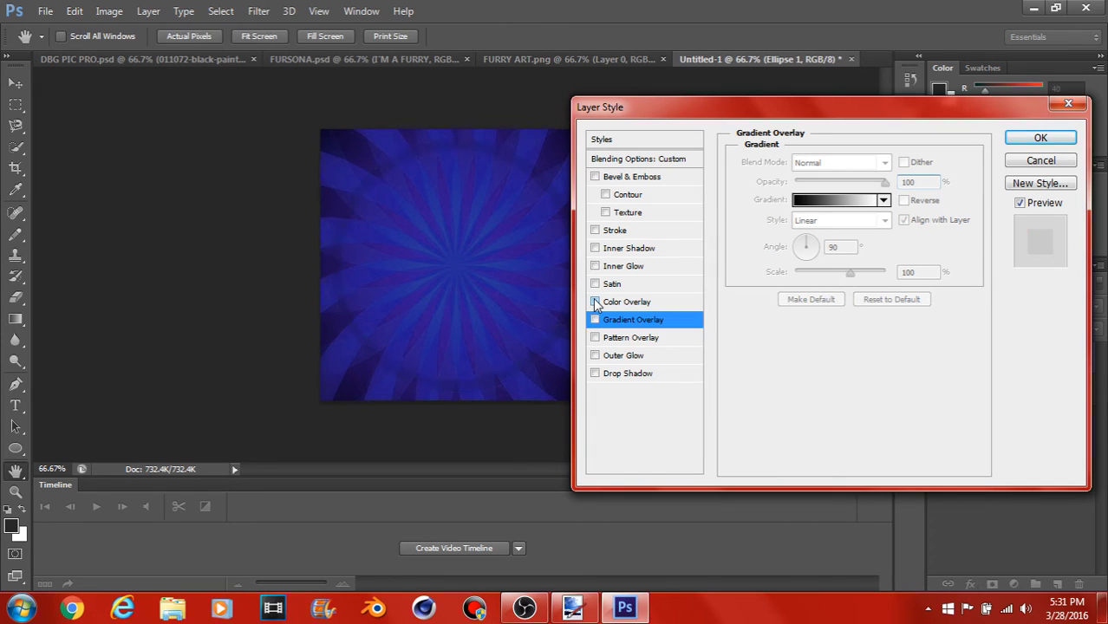
click(595, 303)
click(595, 320)
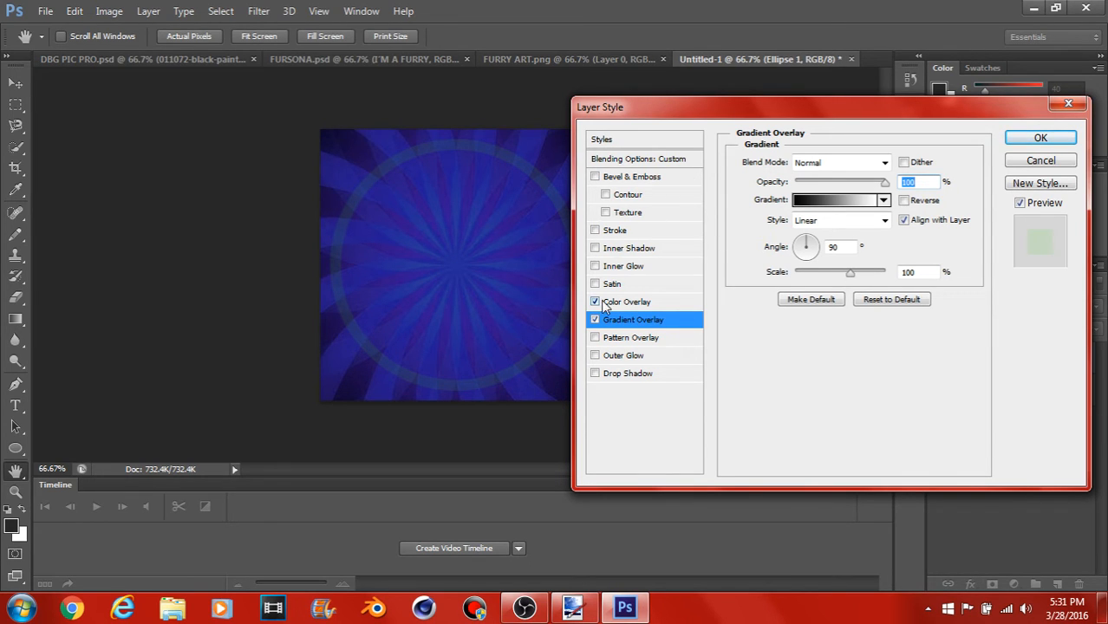
click(675, 302)
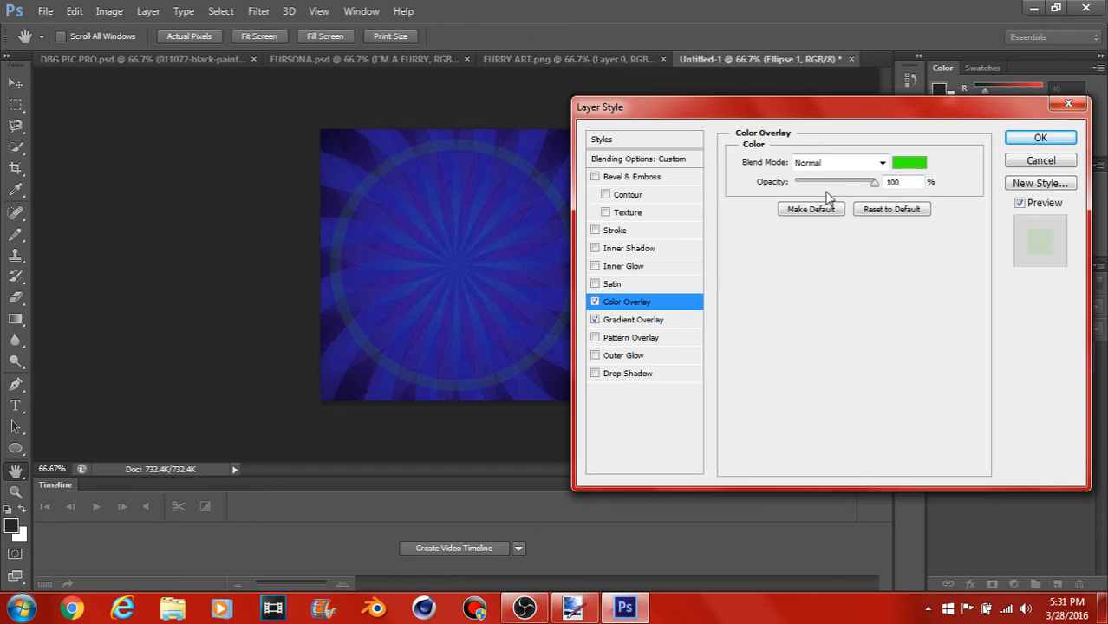
click(689, 320)
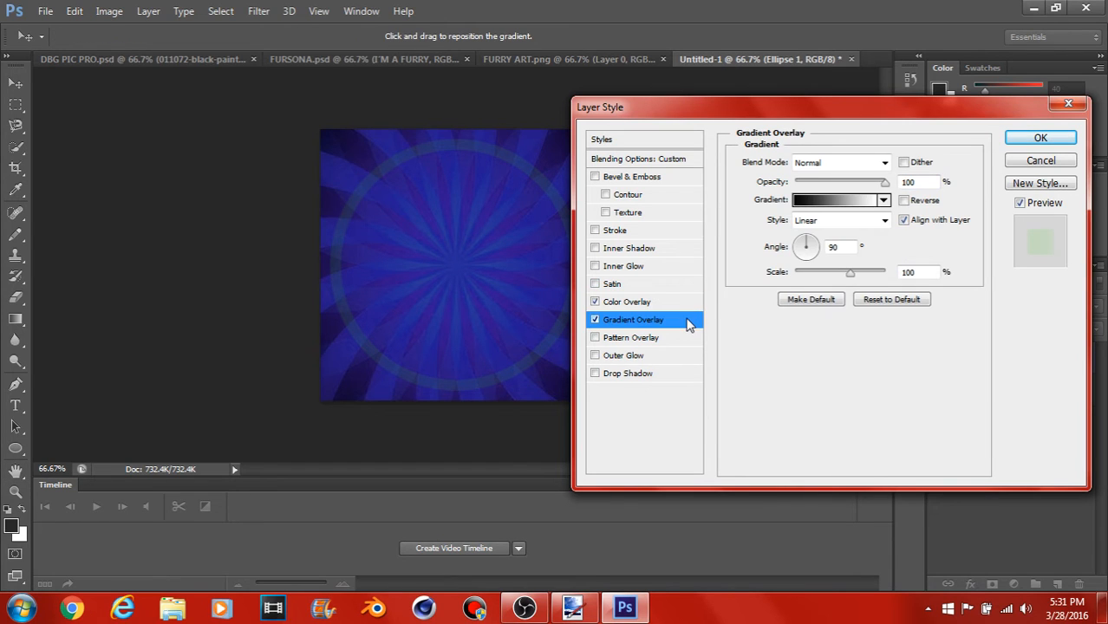
Step: Turn off the circle's Gradient Overlay and Color Overlay and discard all changes made to its layer style
click(596, 320)
click(595, 319)
click(596, 302)
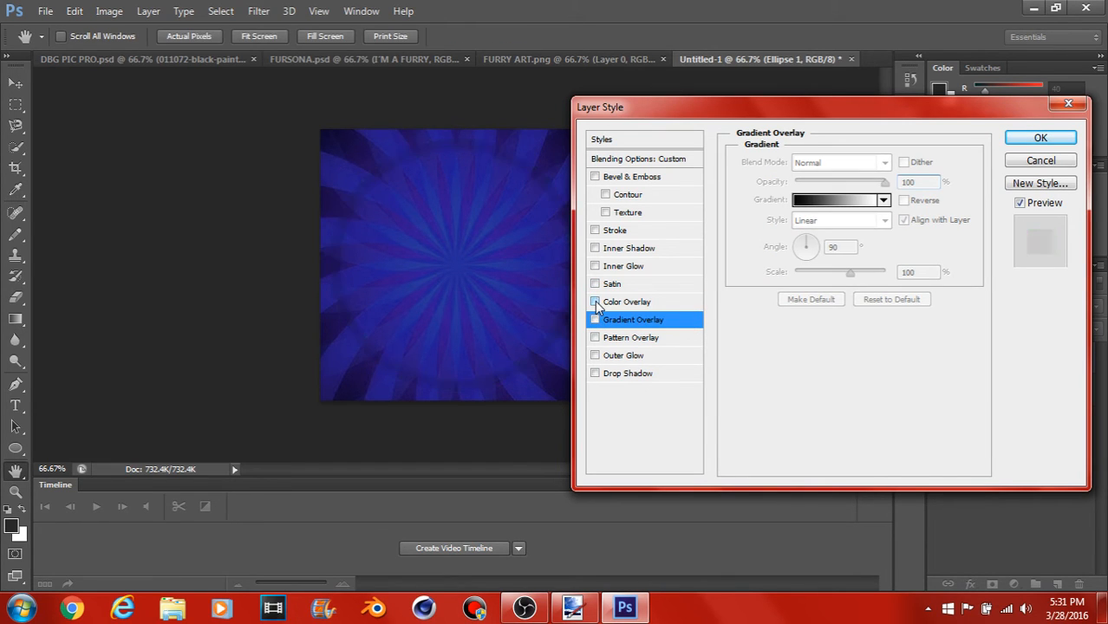
click(1030, 162)
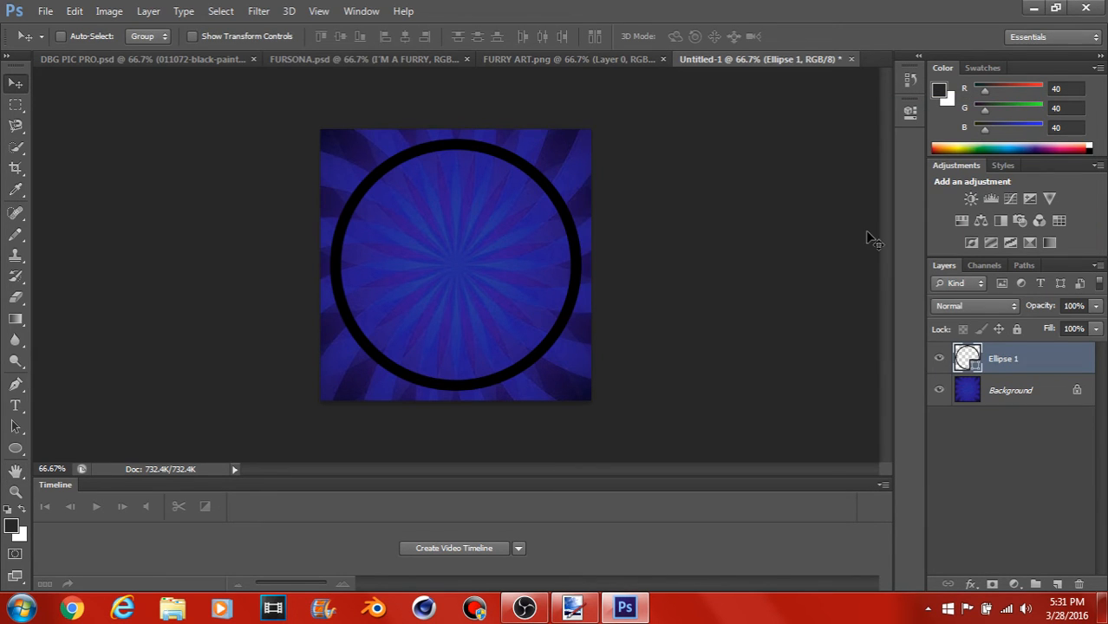
Step: Enable Bevel & Emboss with Contour in the circle's layer style
double_click(1081, 356)
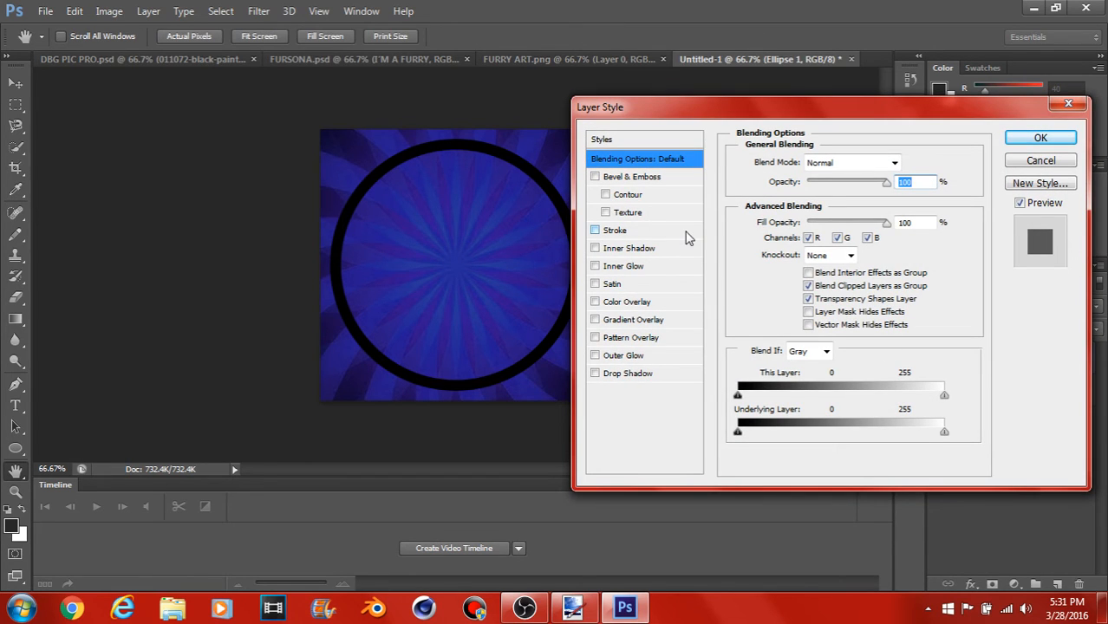
click(596, 178)
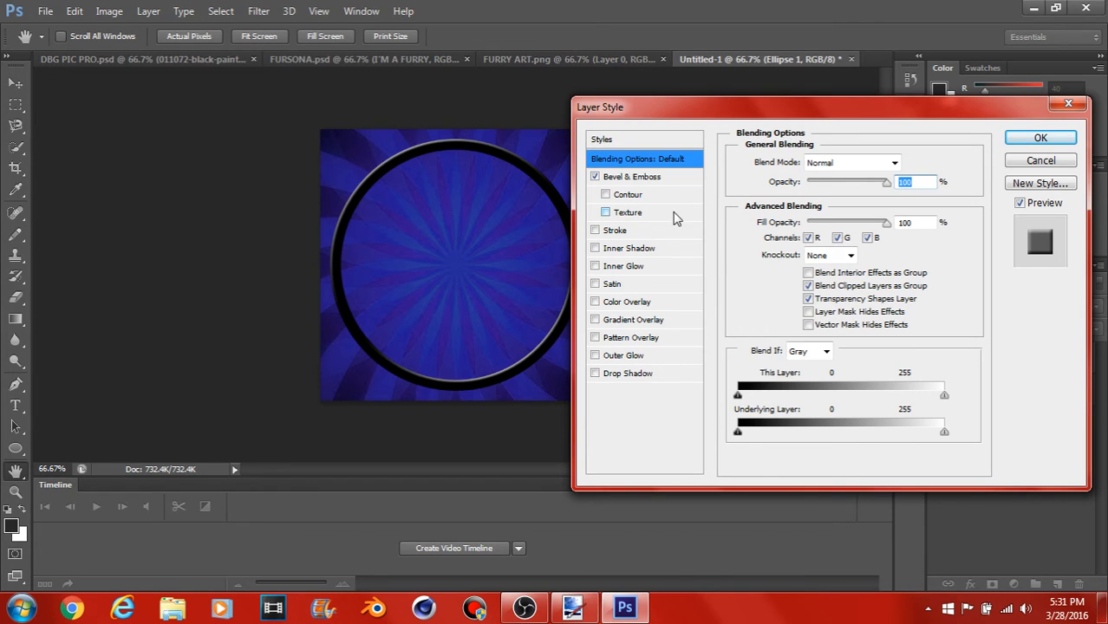
click(606, 195)
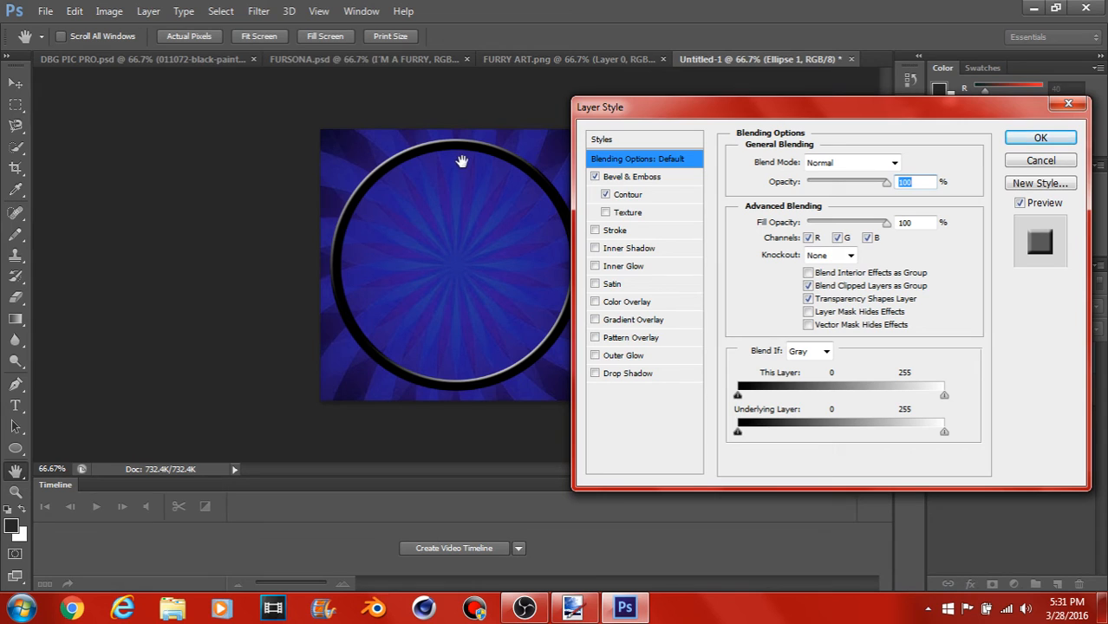
Step: Add a Gradient Overlay to the circle with the yellow, violet, orange and blue preset at 100% opacity, and apply the style
click(693, 322)
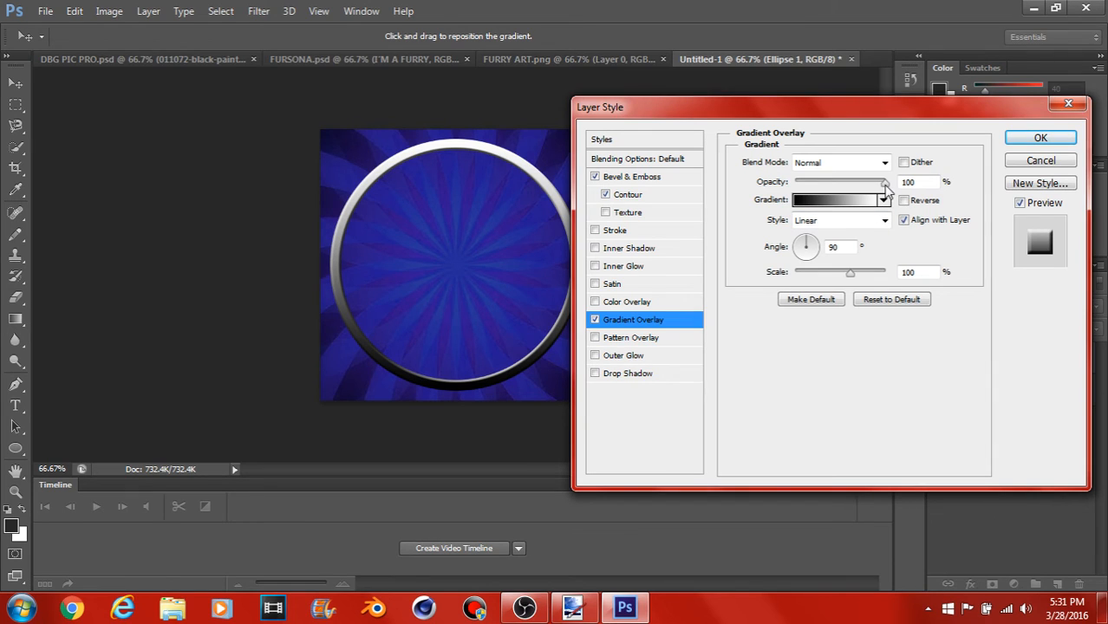
drag(886, 189, 809, 188)
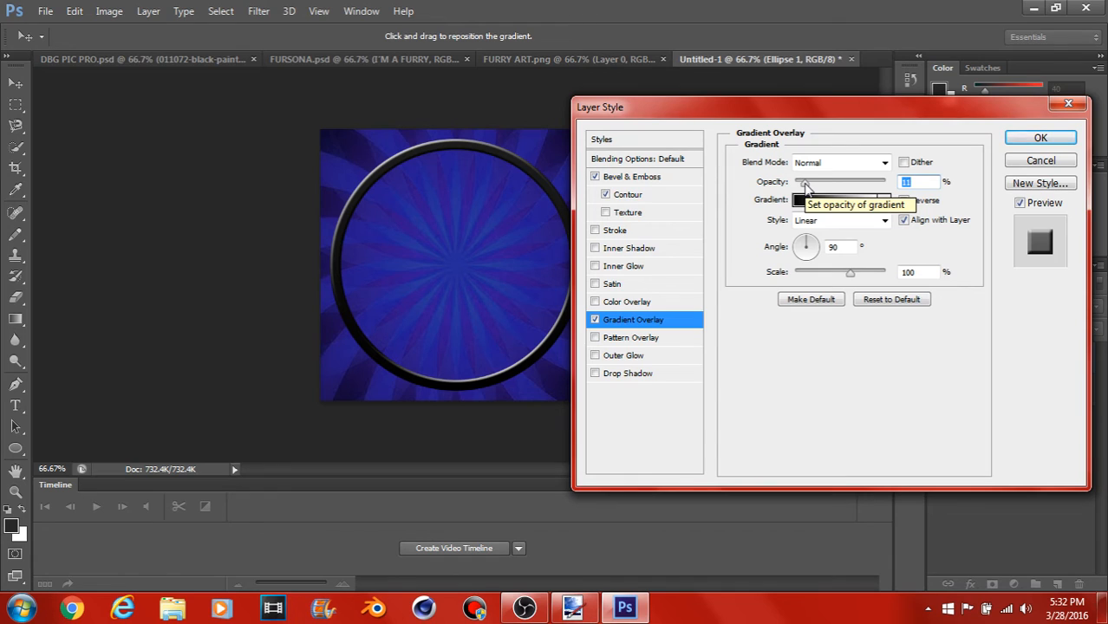
drag(805, 185, 886, 183)
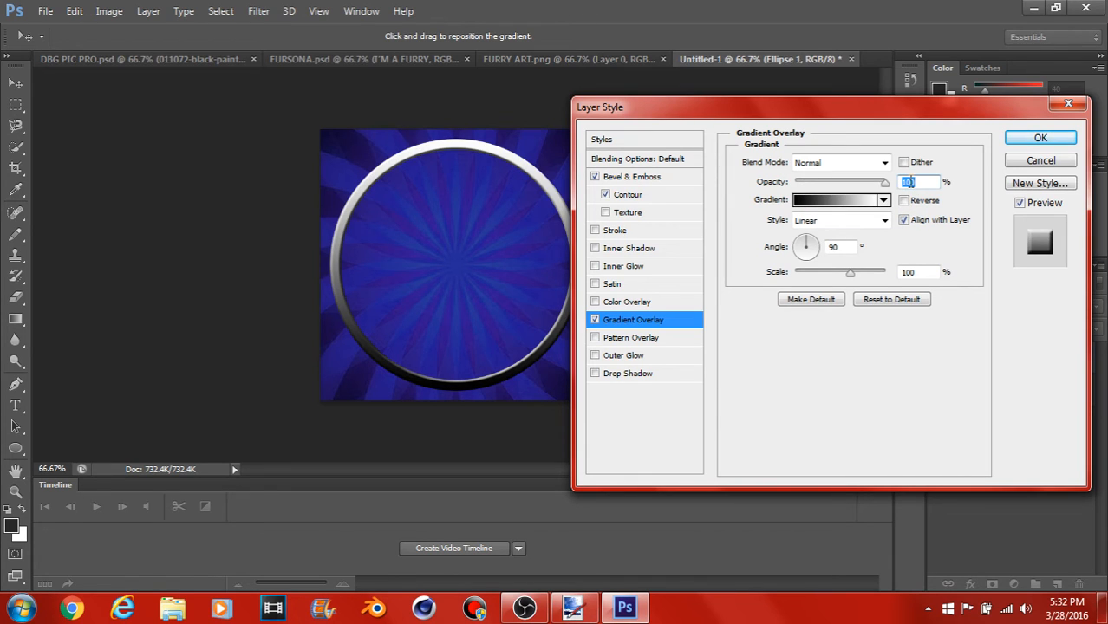
click(883, 200)
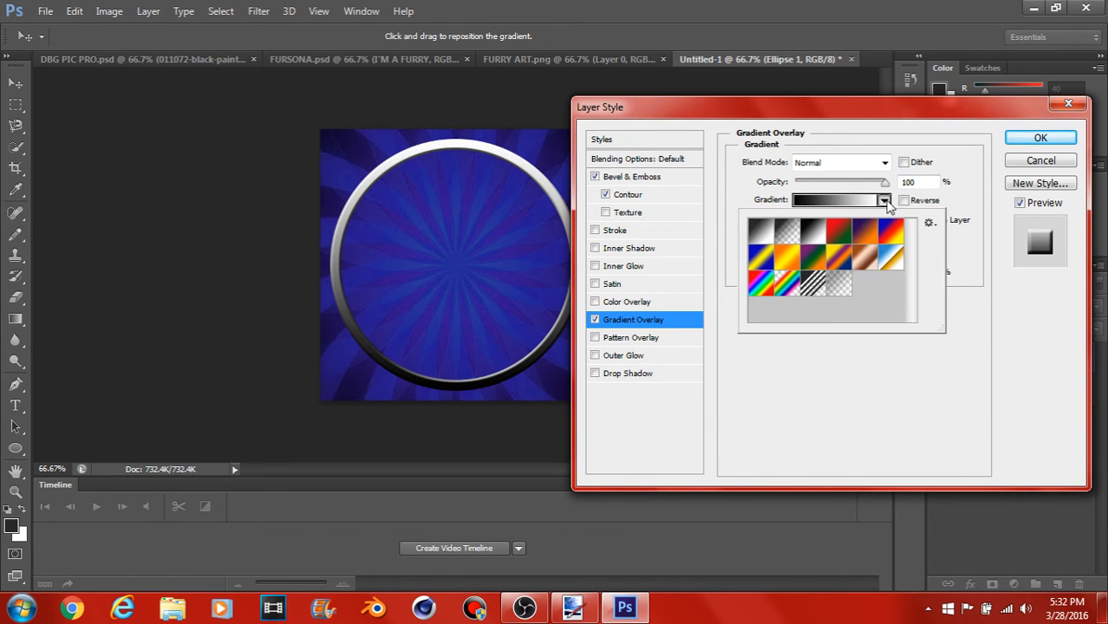
click(837, 256)
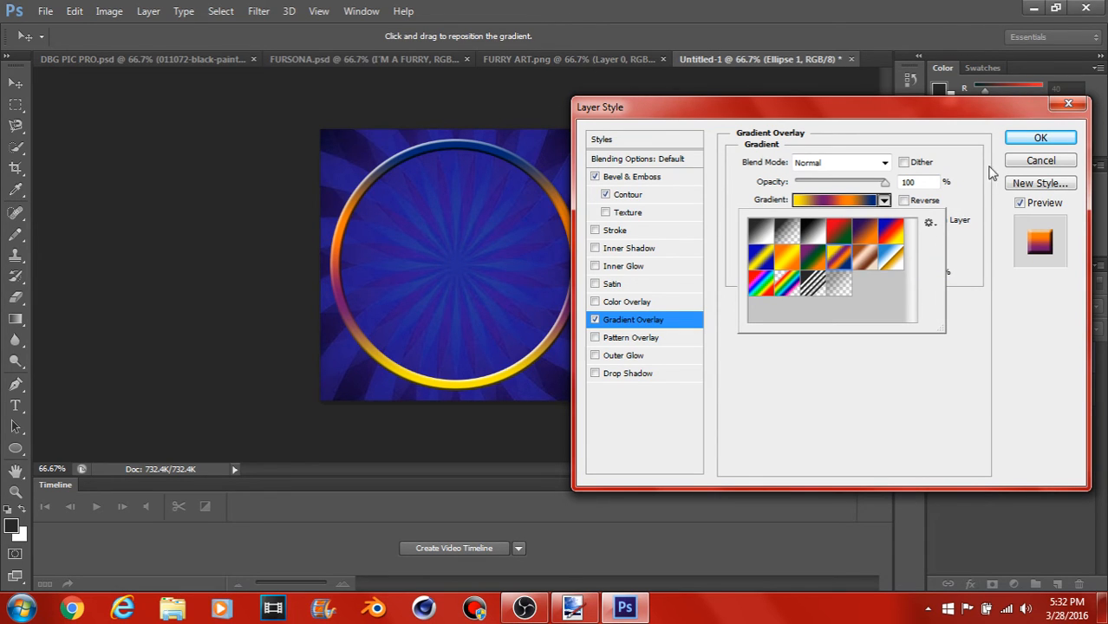
click(1015, 142)
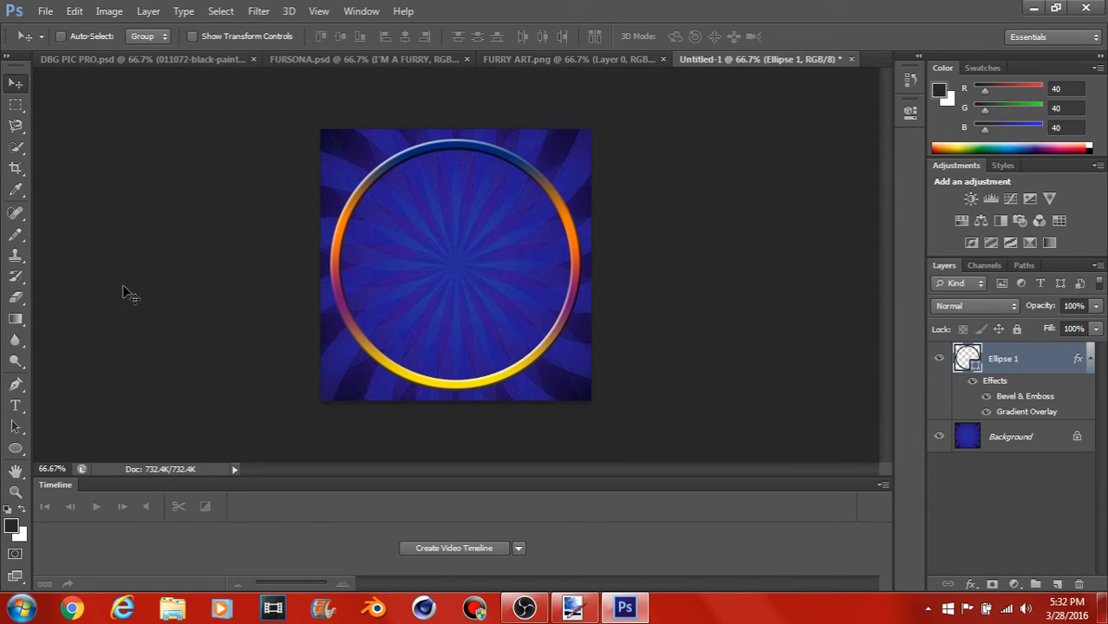
Step: Add the text DBG in the AR DESTINE font at 18 pt, just inside the ring's left edge
click(21, 407)
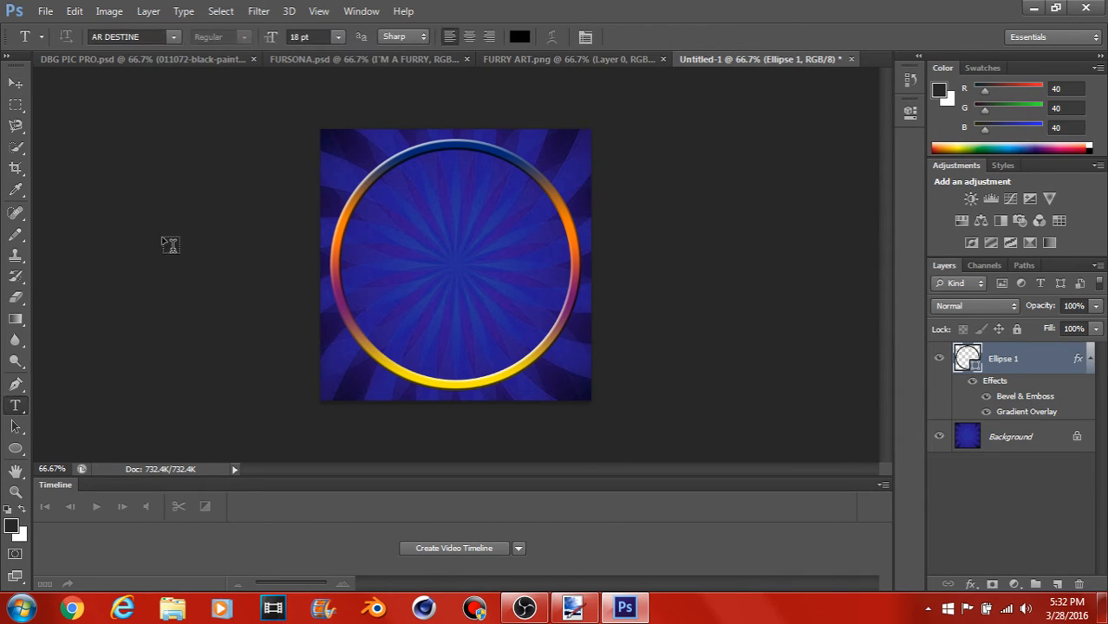
click(173, 38)
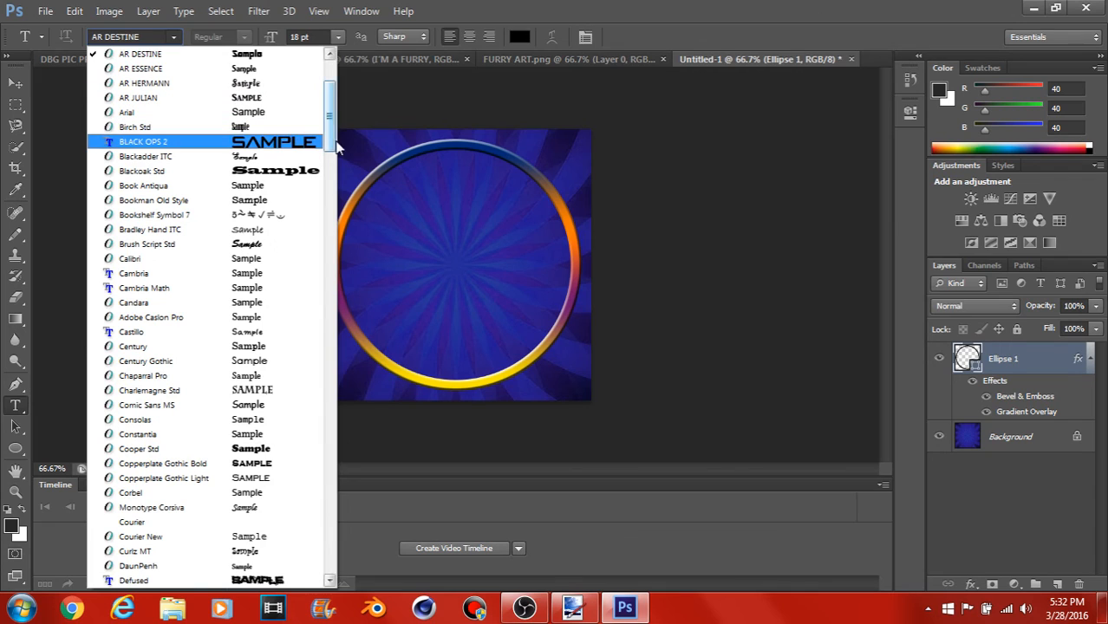
click(285, 59)
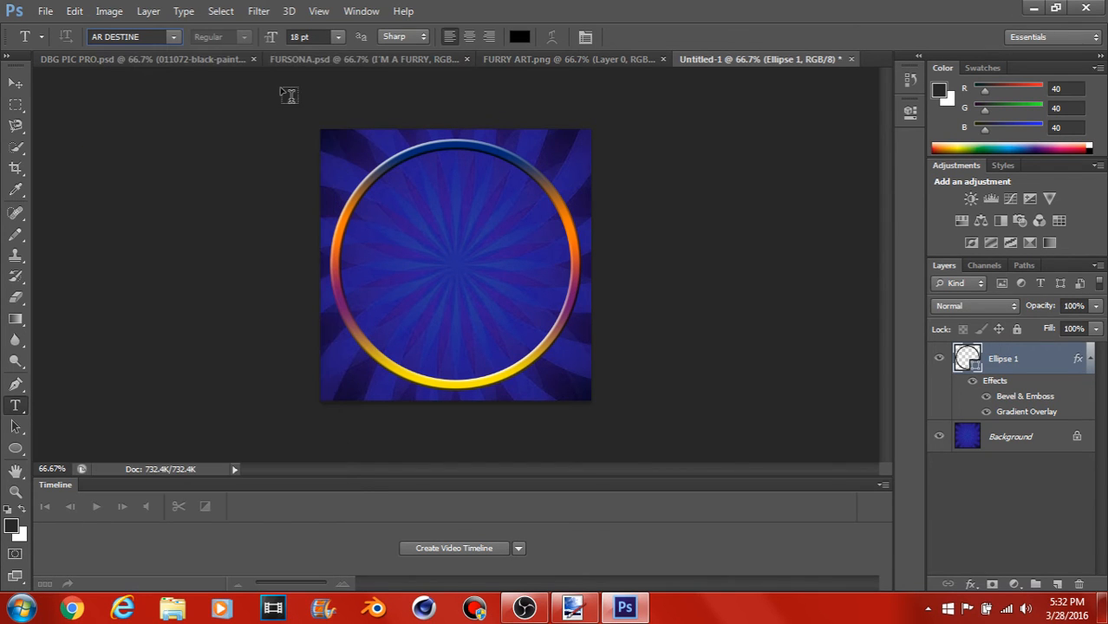
click(344, 250)
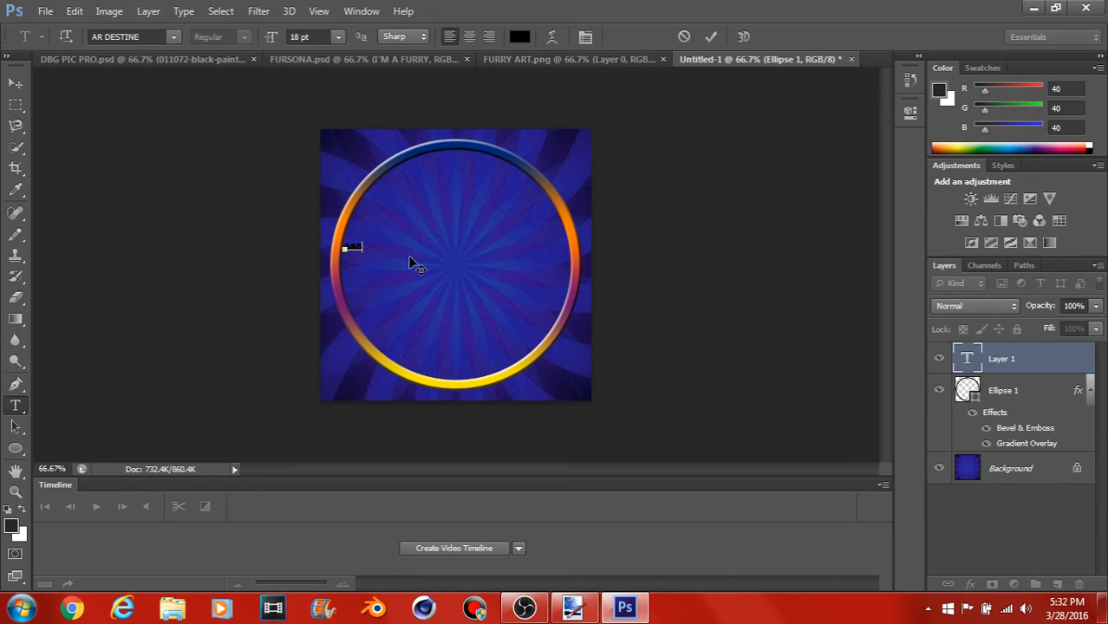
click(15, 83)
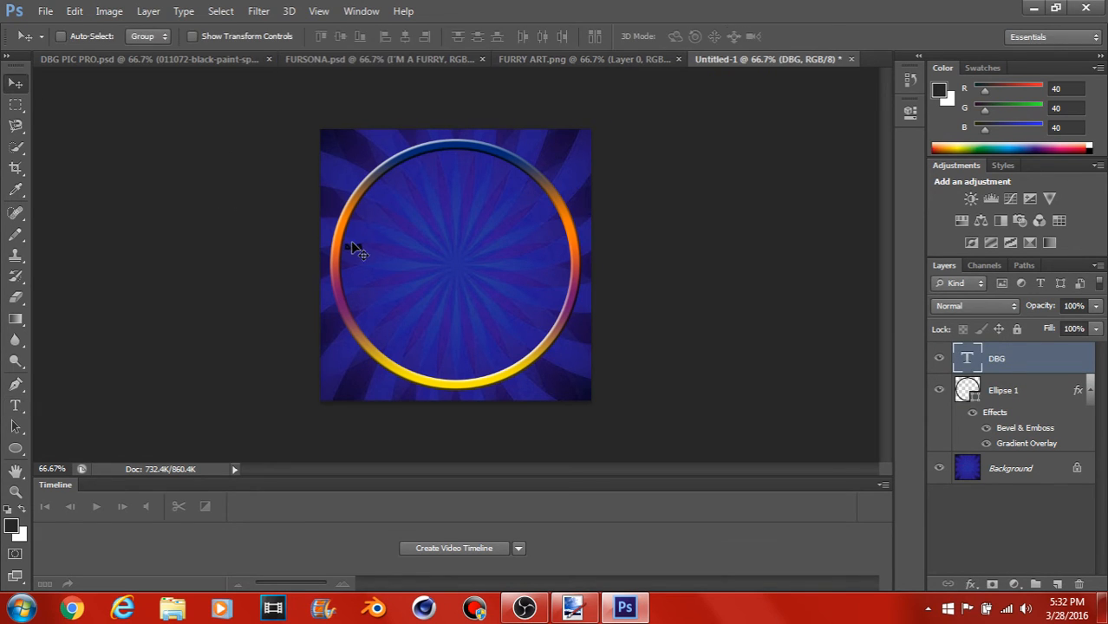
Step: Scale the DBG text to about 1334%, rotate it about -14.4°, and move it to the canvas middle at X 250, Y 250 px
key(ctrl+t)
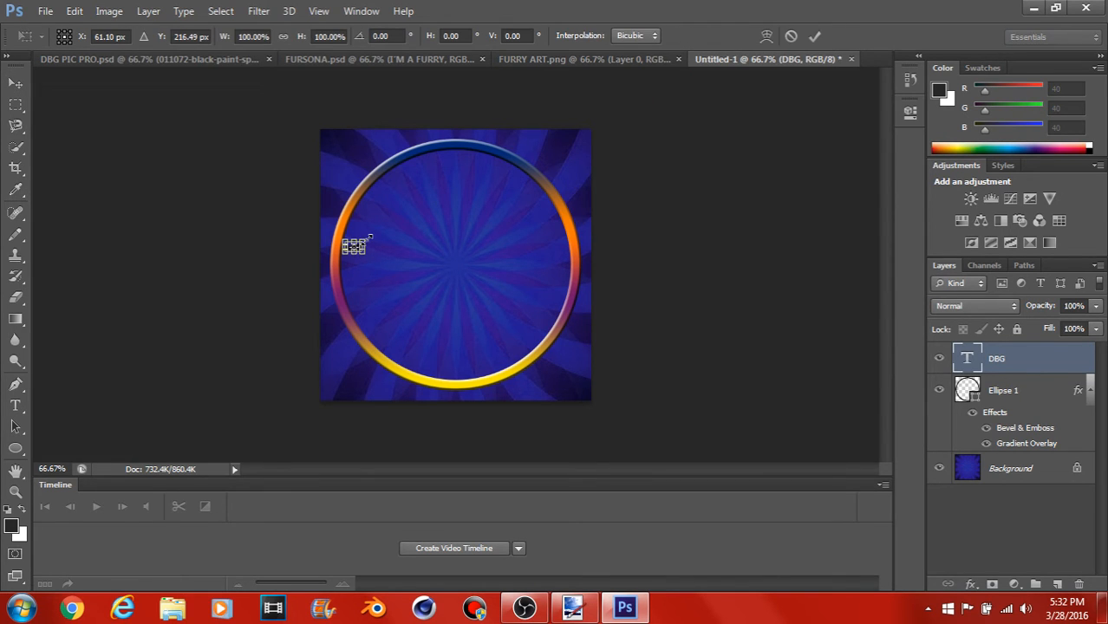
drag(371, 236, 635, 199)
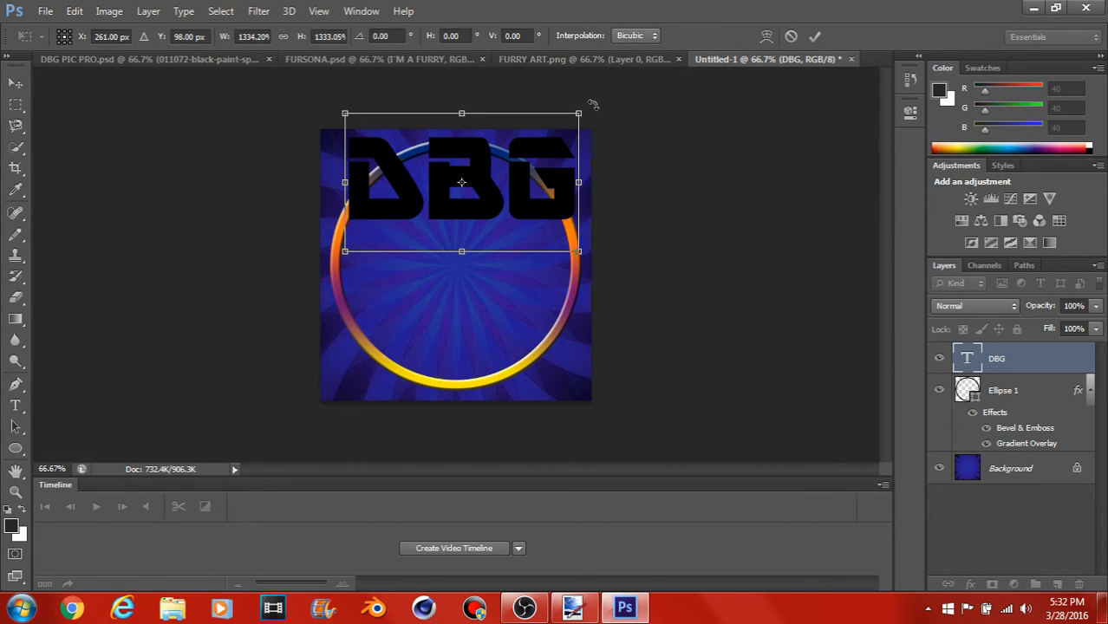
drag(592, 104, 555, 115)
drag(530, 176, 525, 262)
click(16, 82)
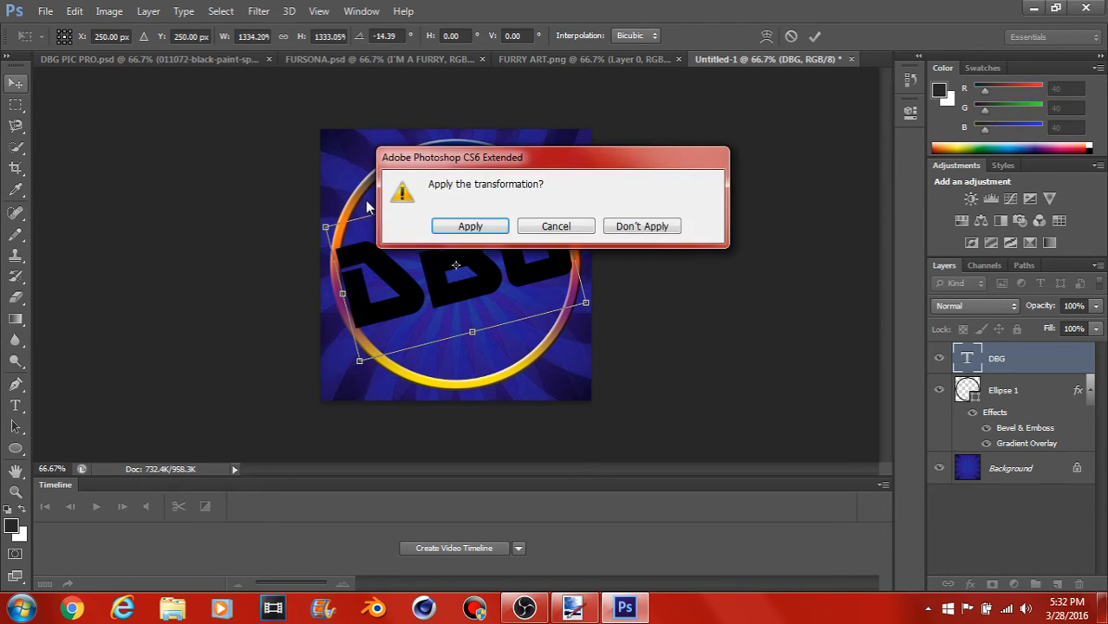
click(470, 227)
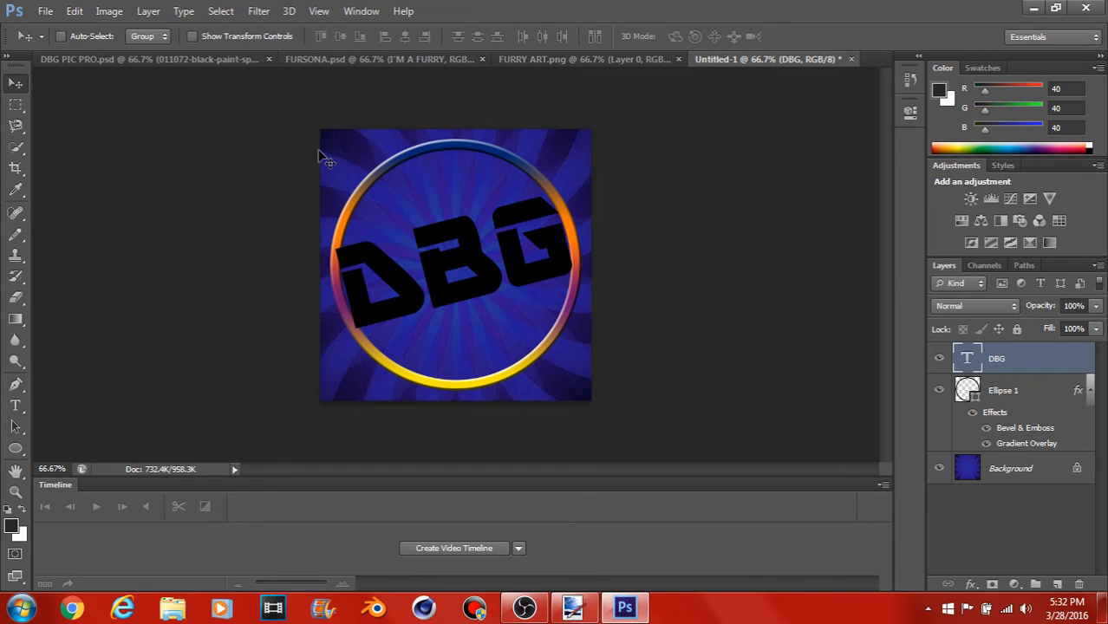
click(145, 12)
mouse_move(110, 12)
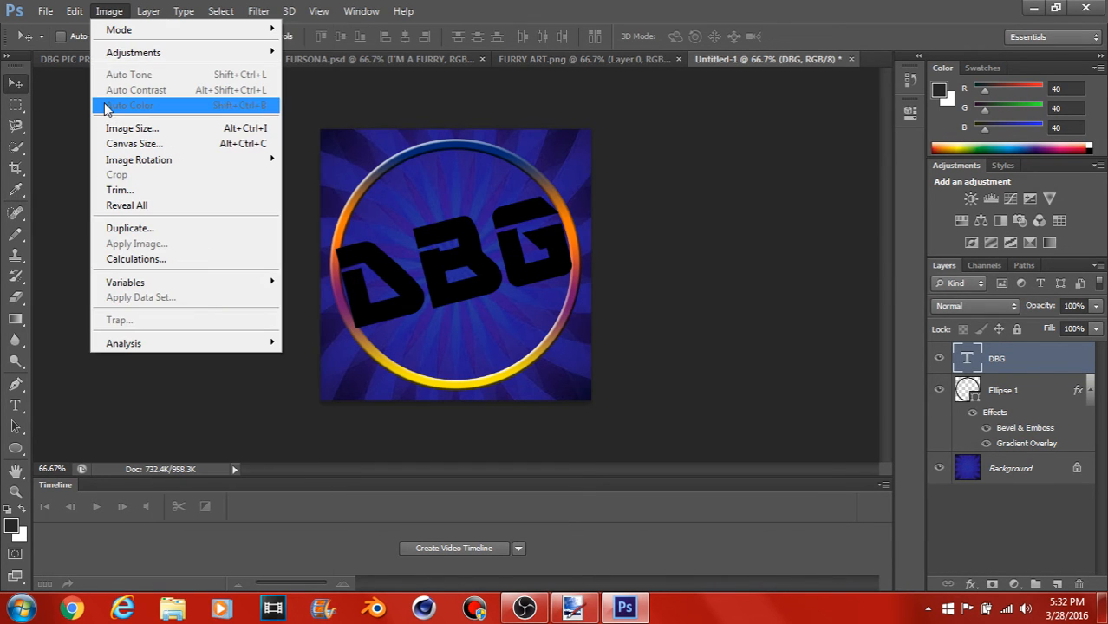
click(71, 176)
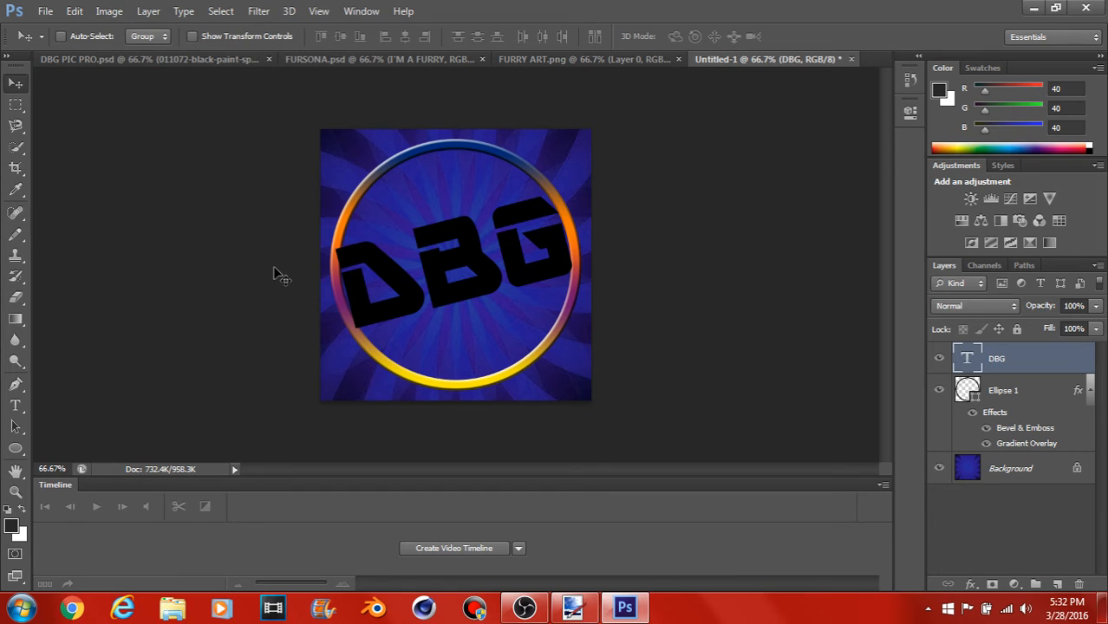
Step: Align the DBG text to the vertical and horizontal centers of a full-canvas selection, and deselect
key(ctrl+a)
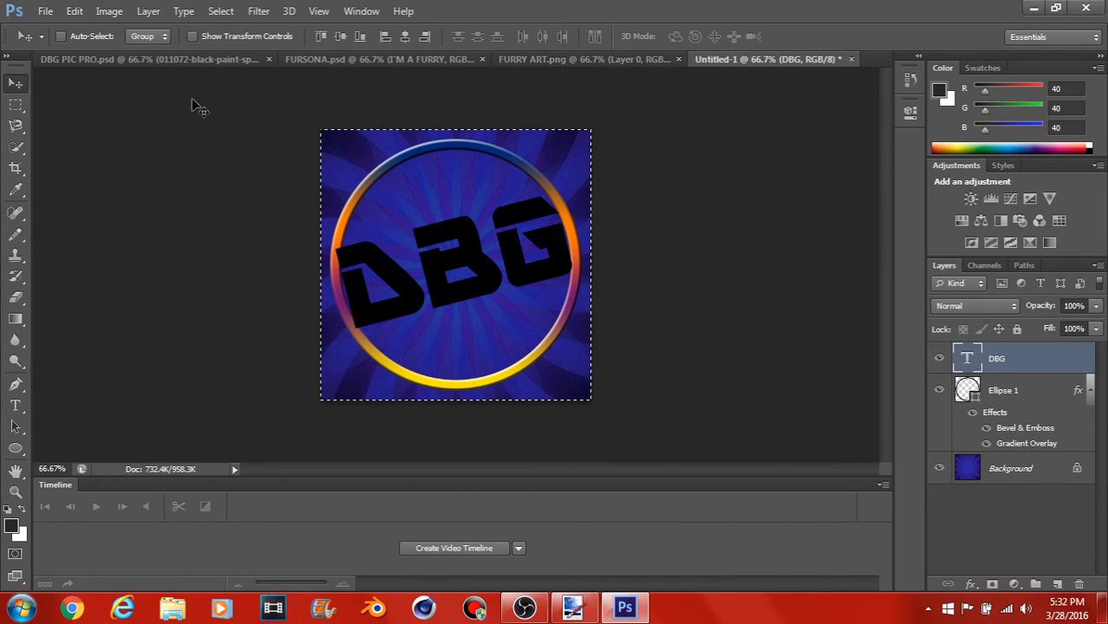
click(147, 12)
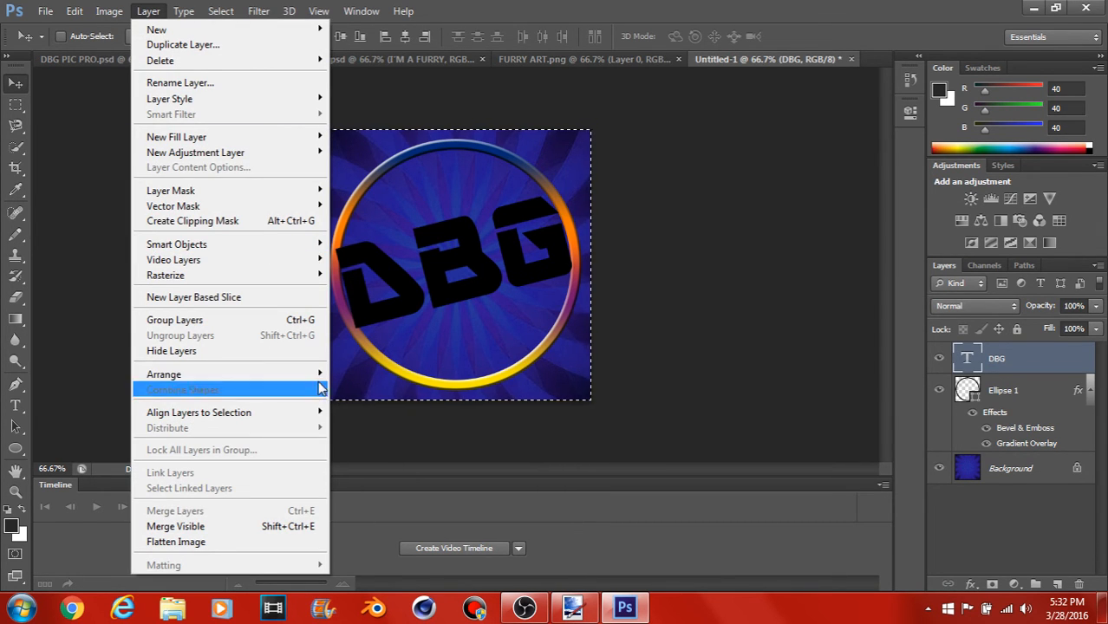
mouse_move(323, 417)
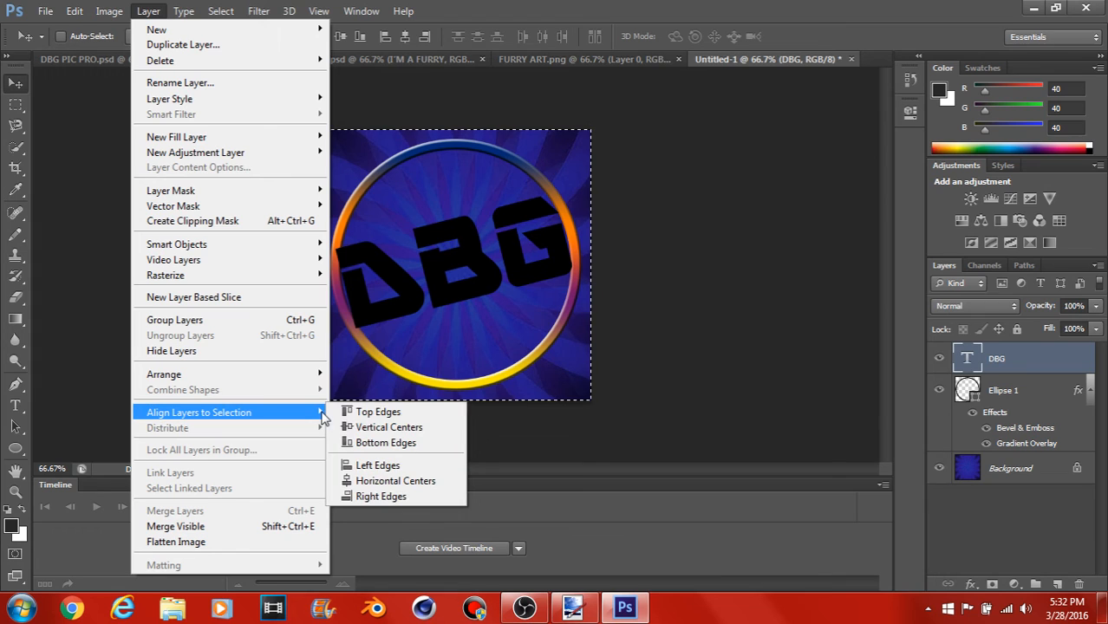
click(364, 427)
click(148, 11)
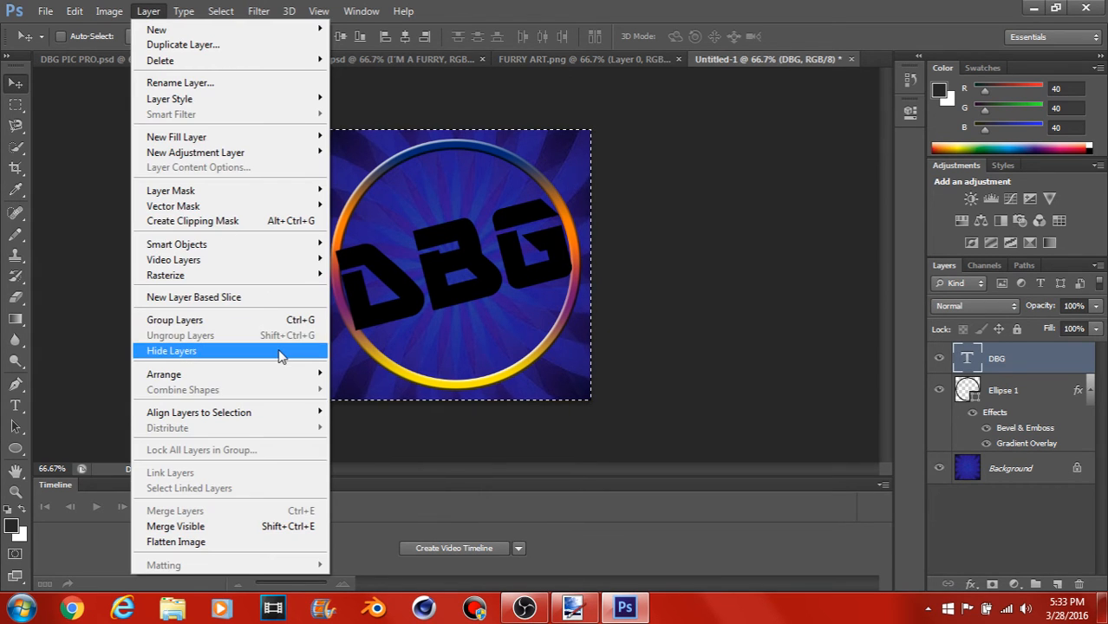
mouse_move(297, 417)
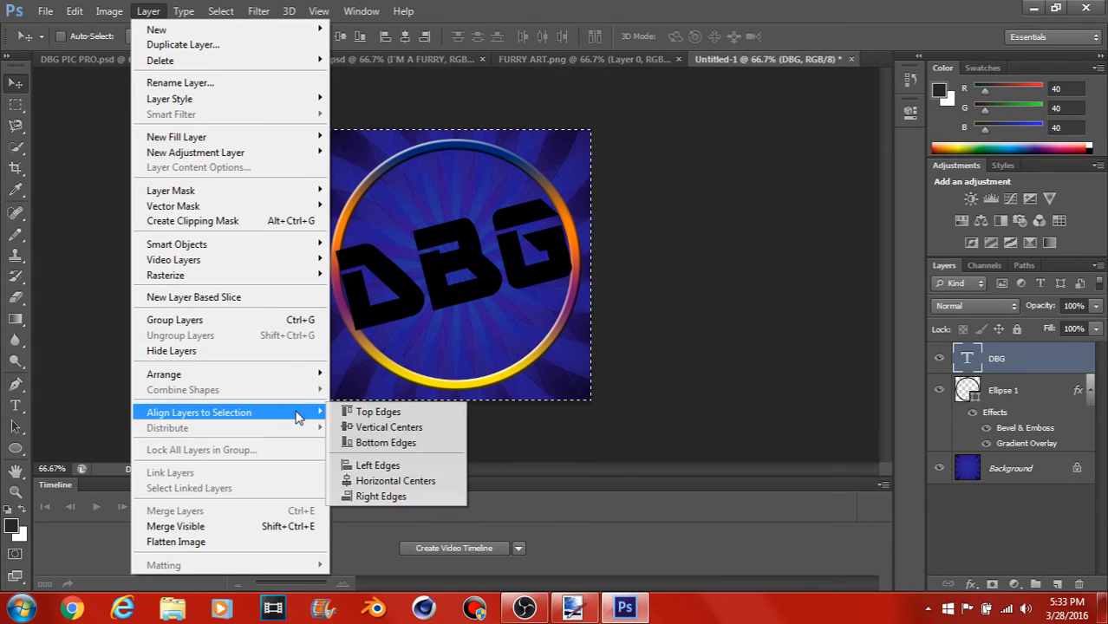
click(376, 480)
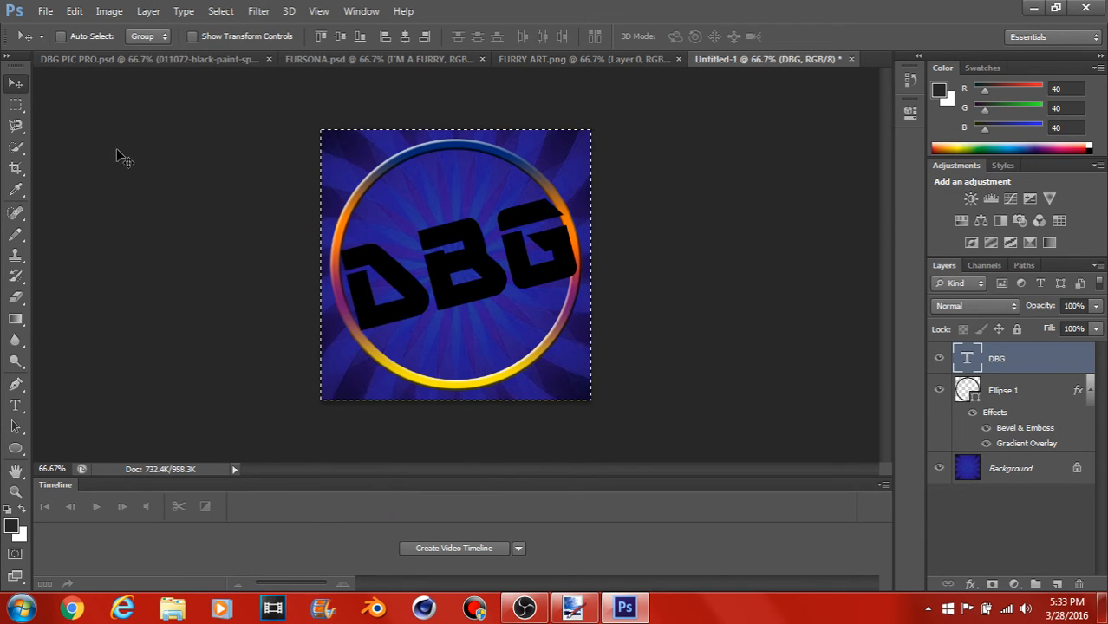
key(ctrl+d)
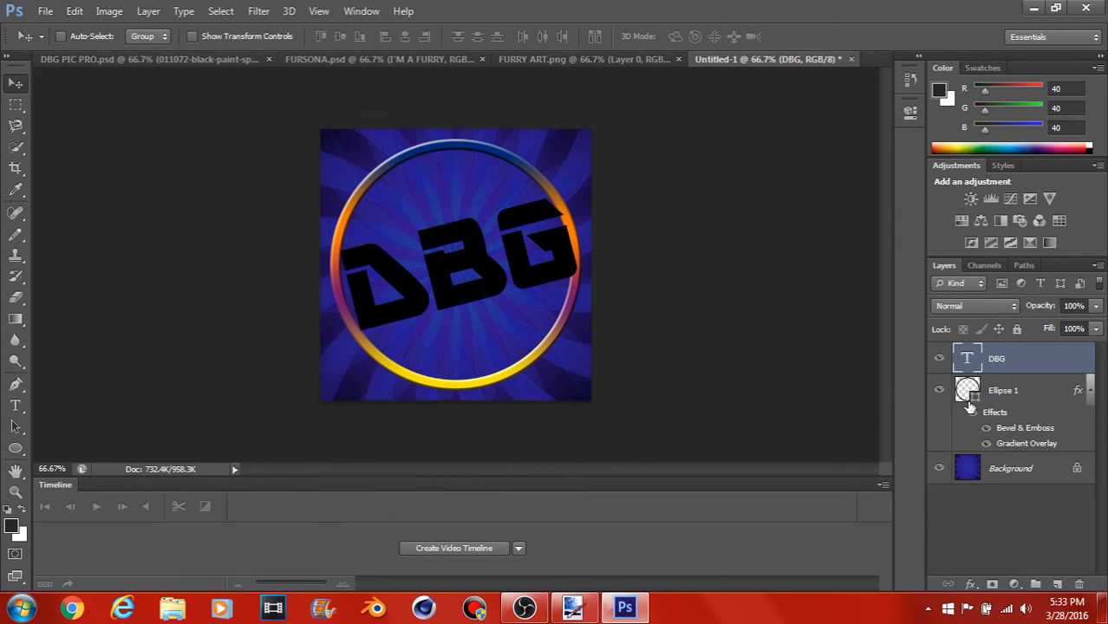
Step: Enable a black outside Stroke in the DBG text's layer style and set its size to 6 px
double_click(1083, 361)
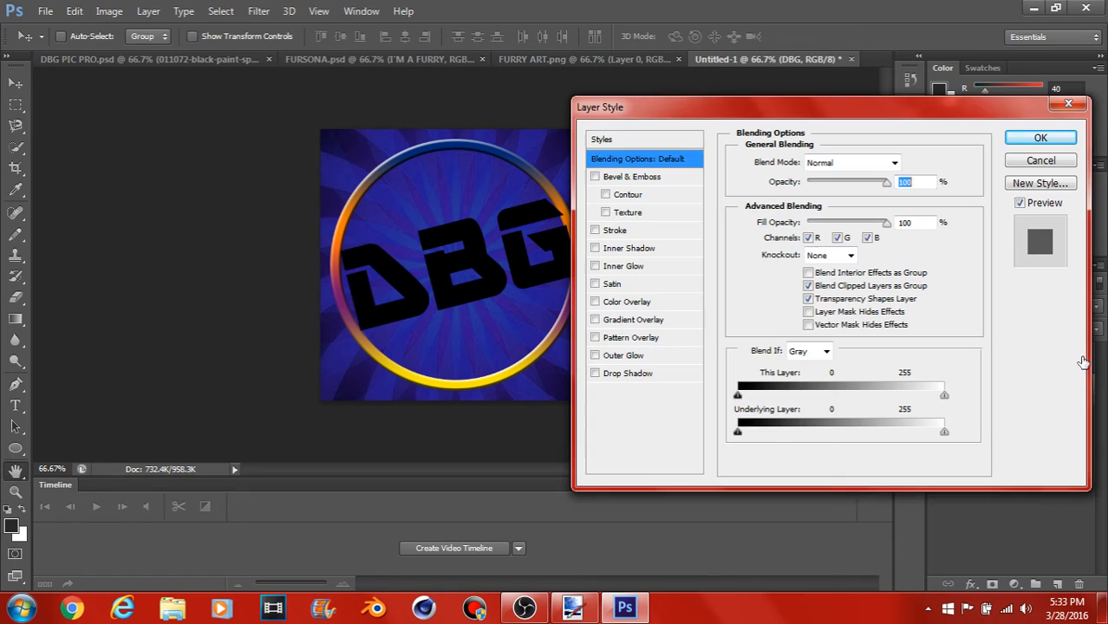
click(595, 230)
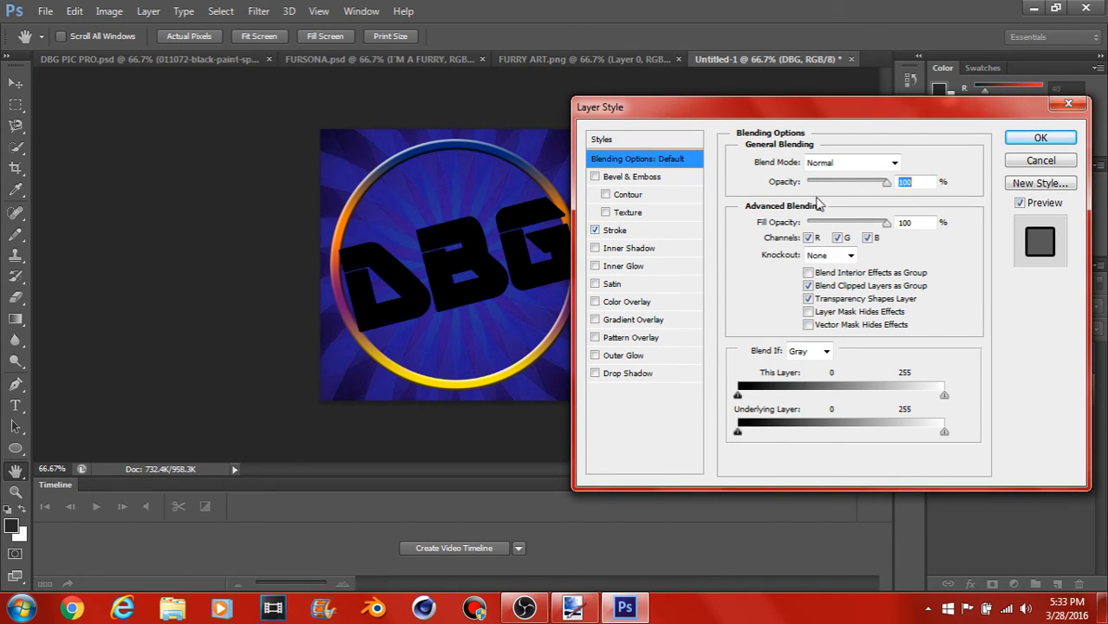
click(697, 231)
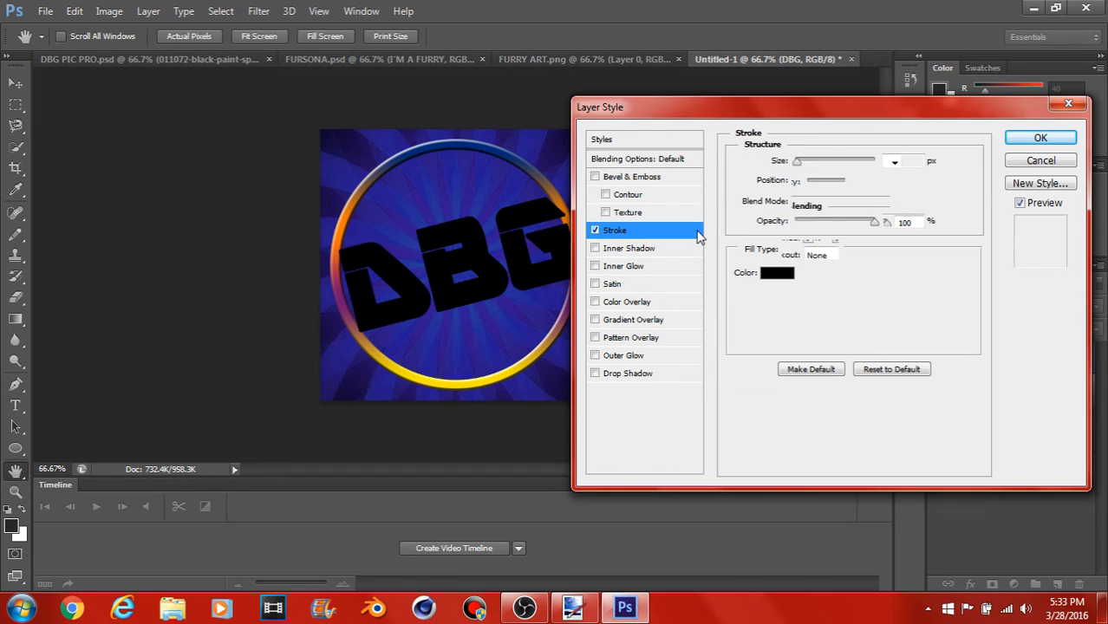
drag(798, 164, 802, 167)
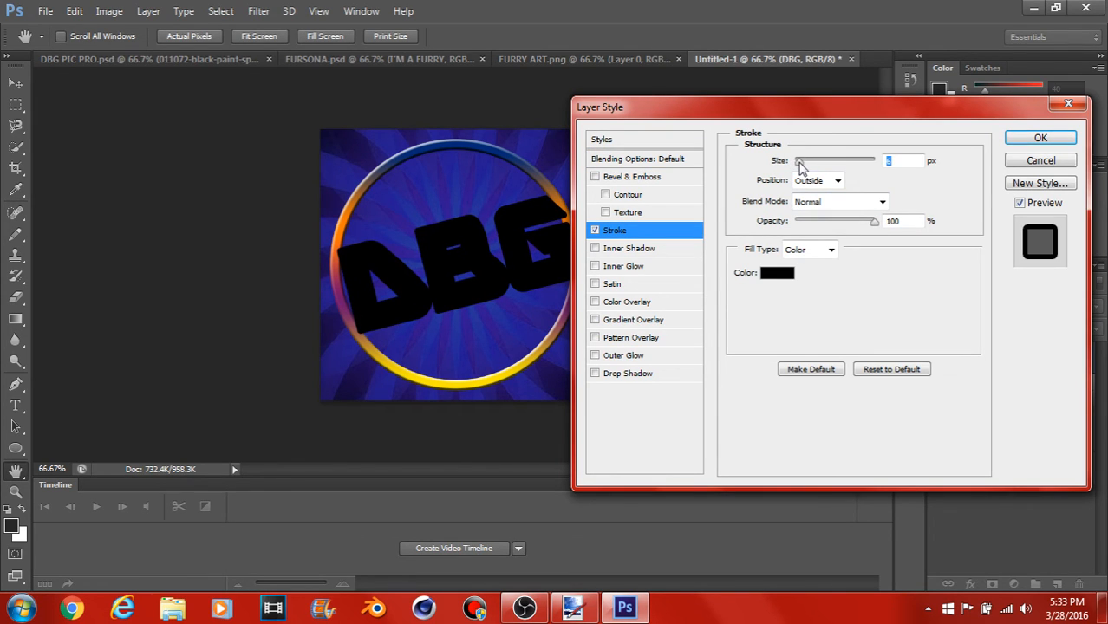
Step: Try a red Color Overlay on the DBG text and turn it off again
click(691, 303)
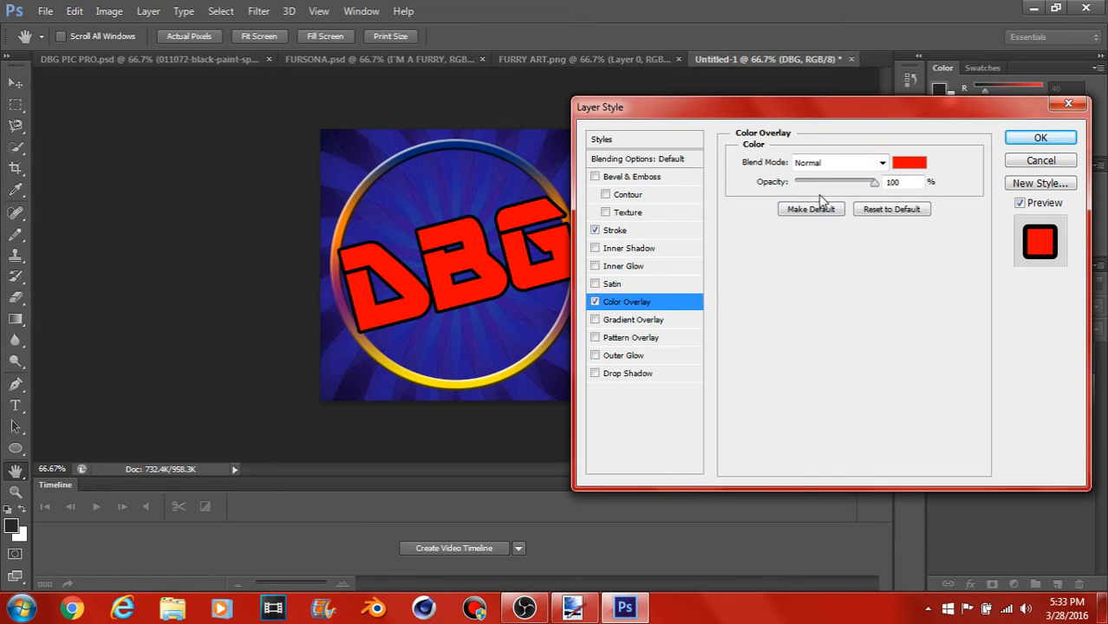
click(594, 302)
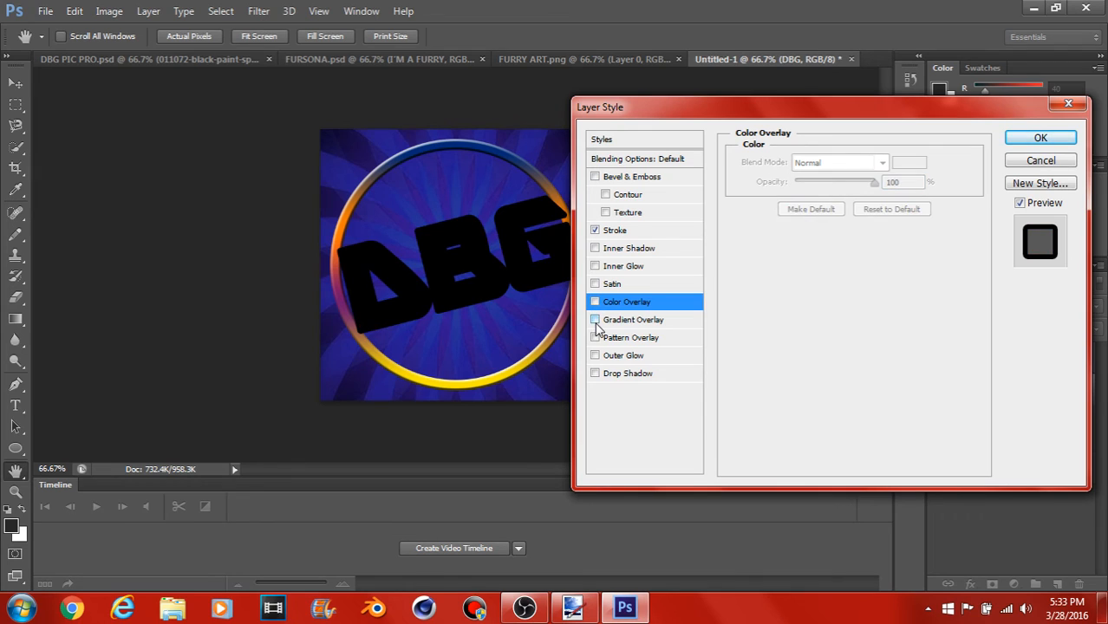
Step: Enable Gradient Overlay on the DBG text and apply a rainbow gradient preset in linear style
click(596, 320)
click(692, 322)
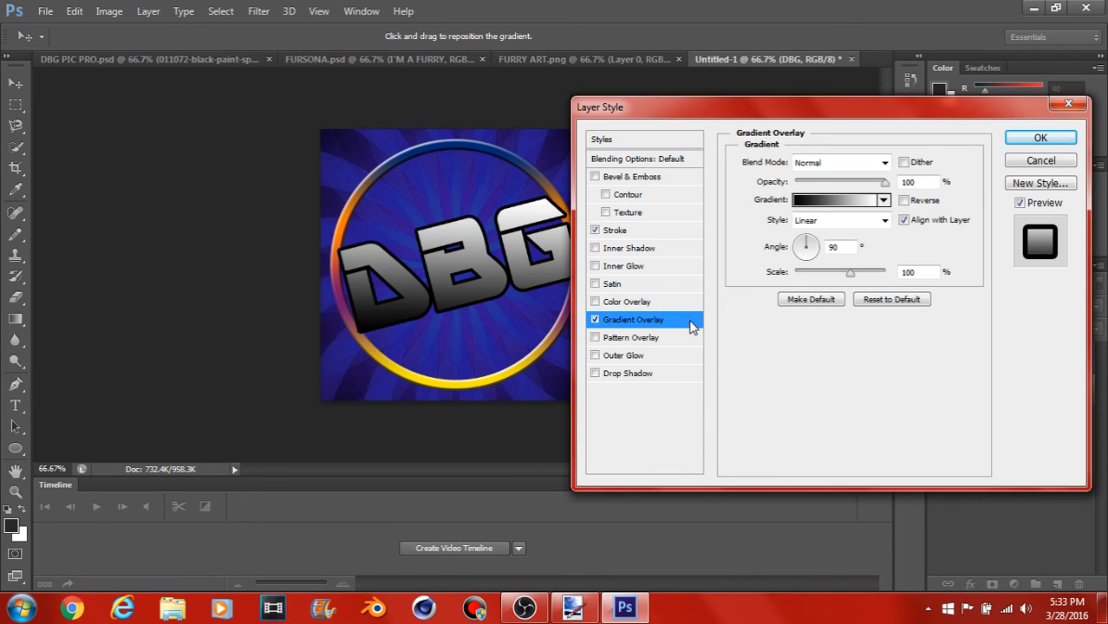
click(883, 201)
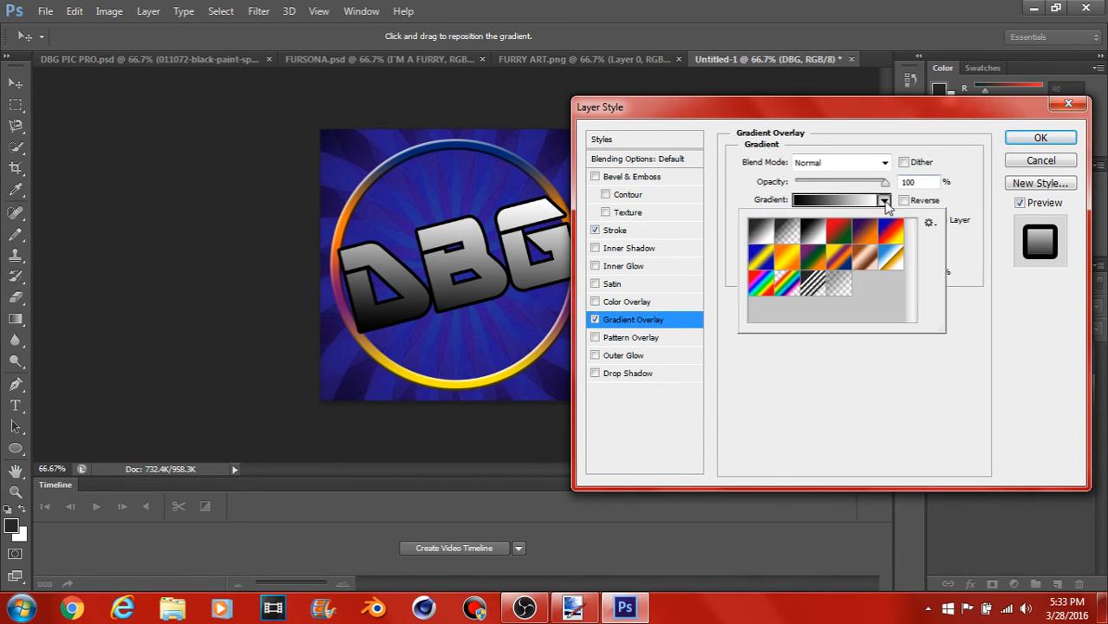
click(785, 283)
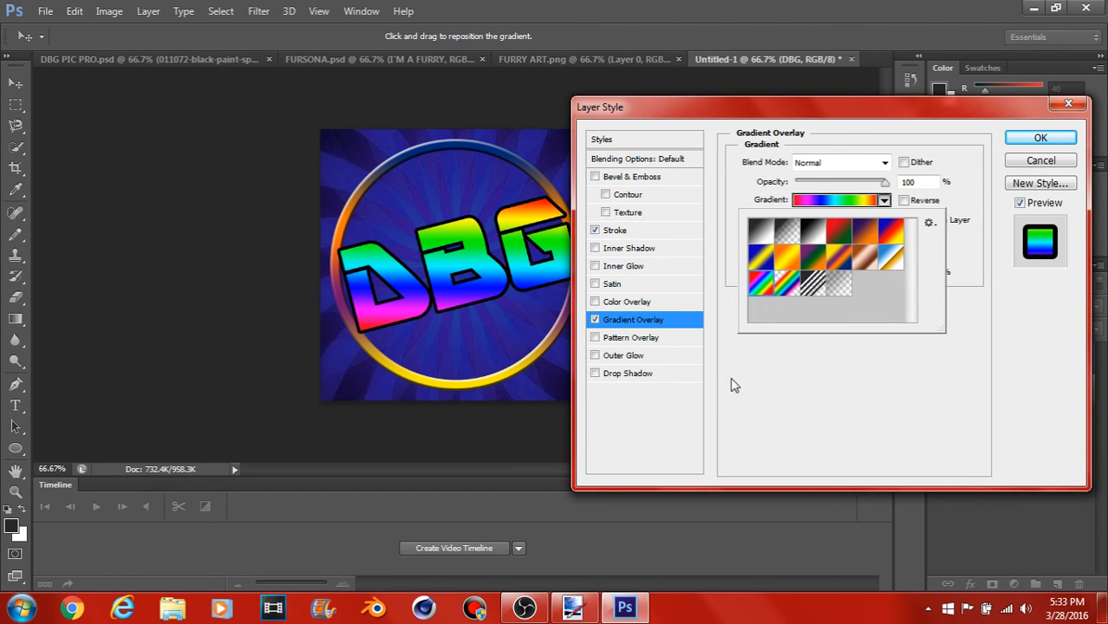
click(638, 429)
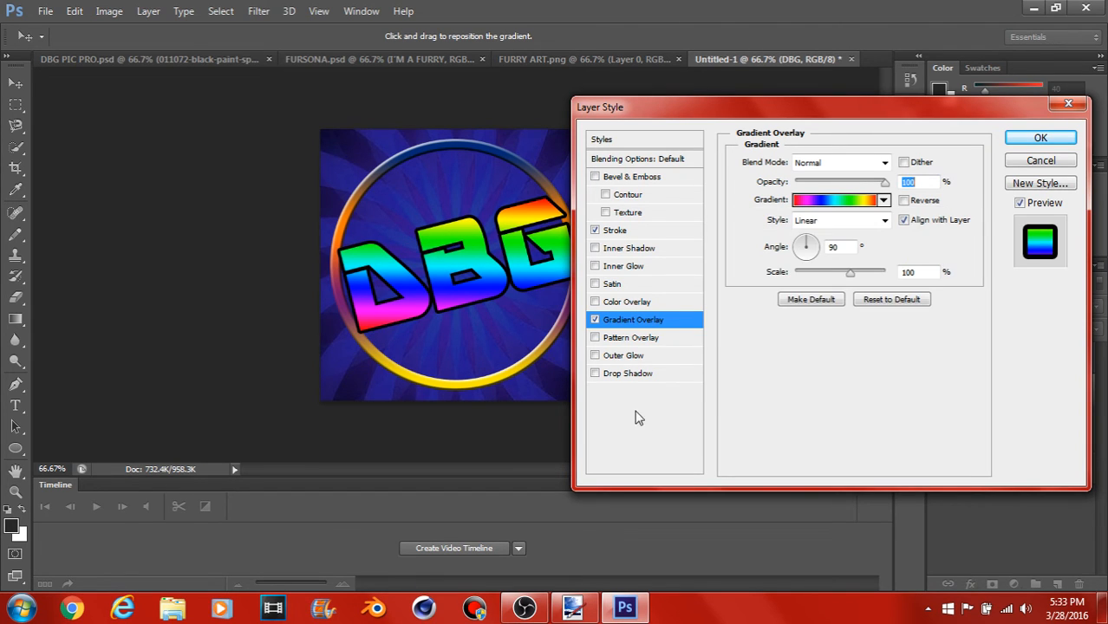
Step: Enable Bevel & Emboss with Contour and Texture on the DBG text, choose the third texture pattern, and apply the layer style
click(596, 177)
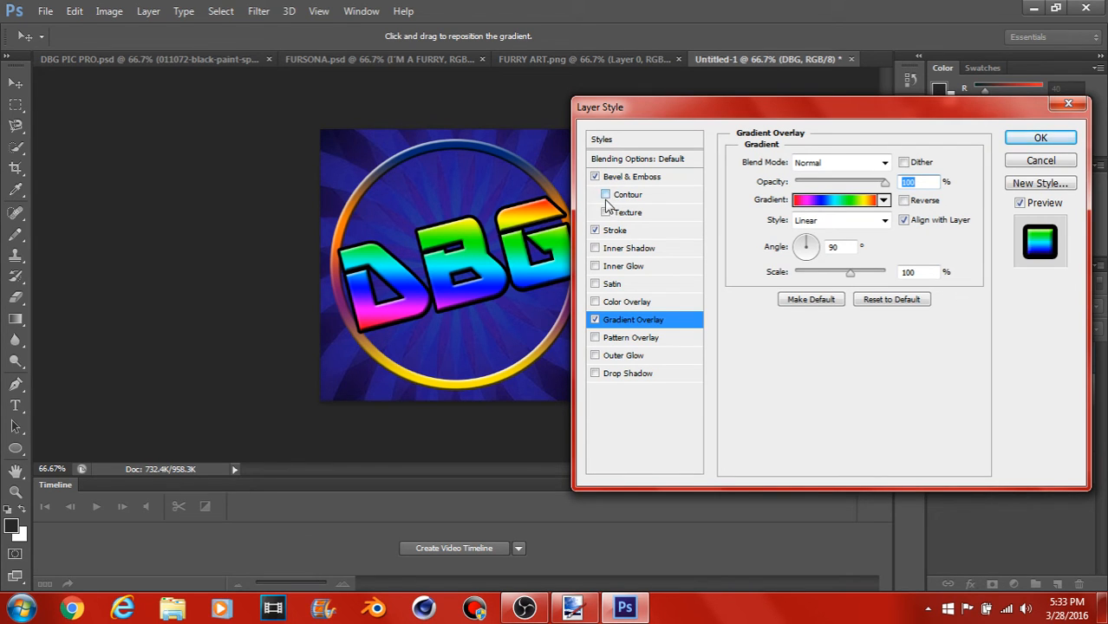
click(605, 196)
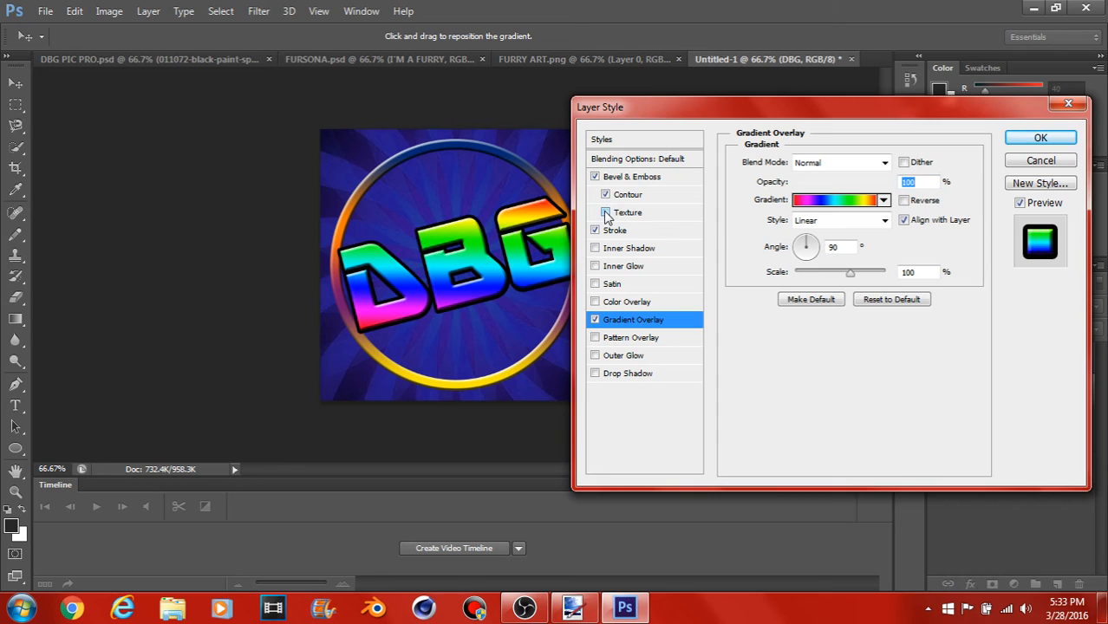
click(605, 213)
click(676, 217)
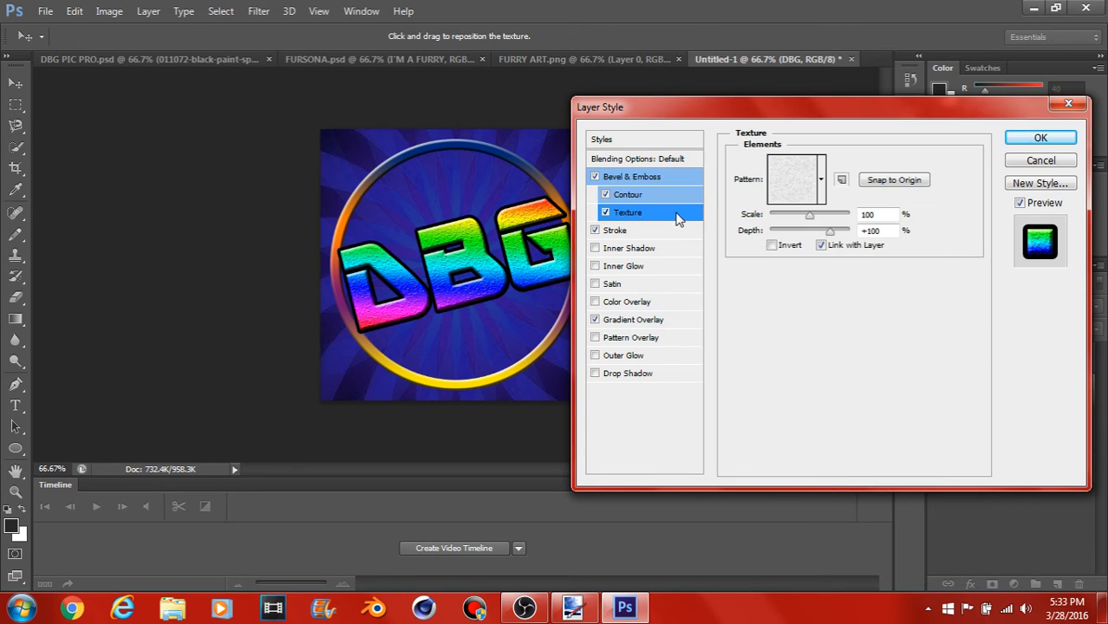
click(820, 200)
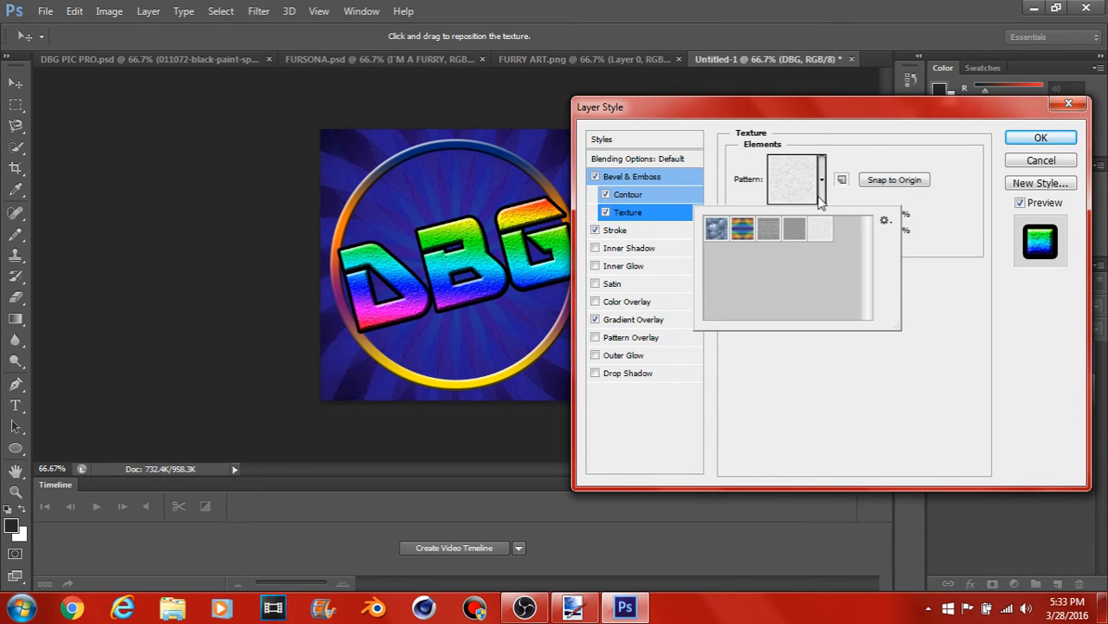
click(770, 229)
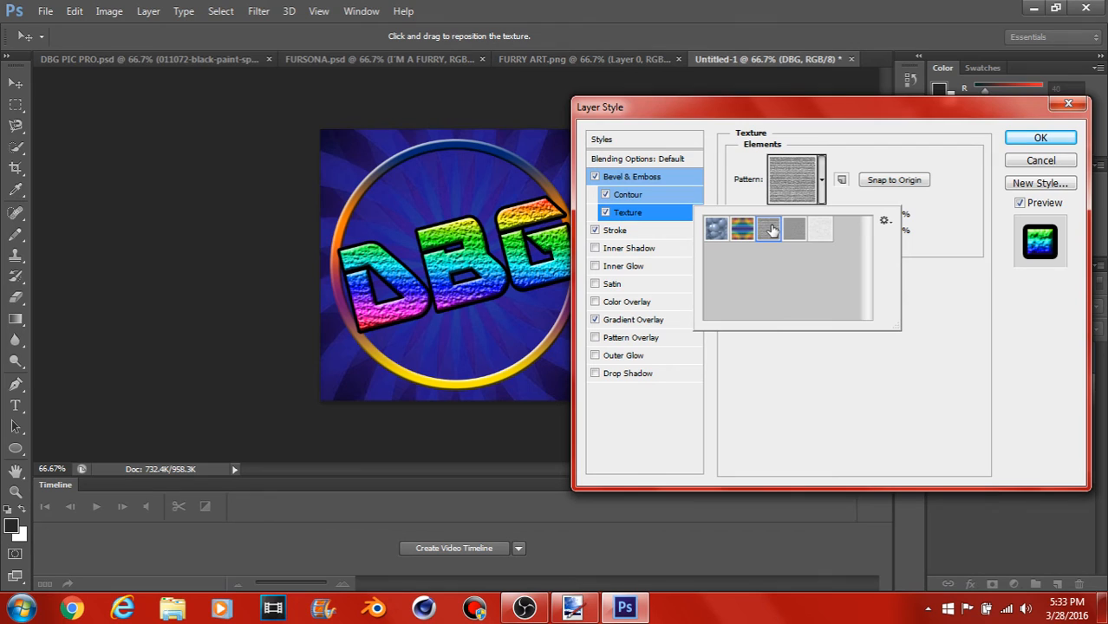
click(742, 389)
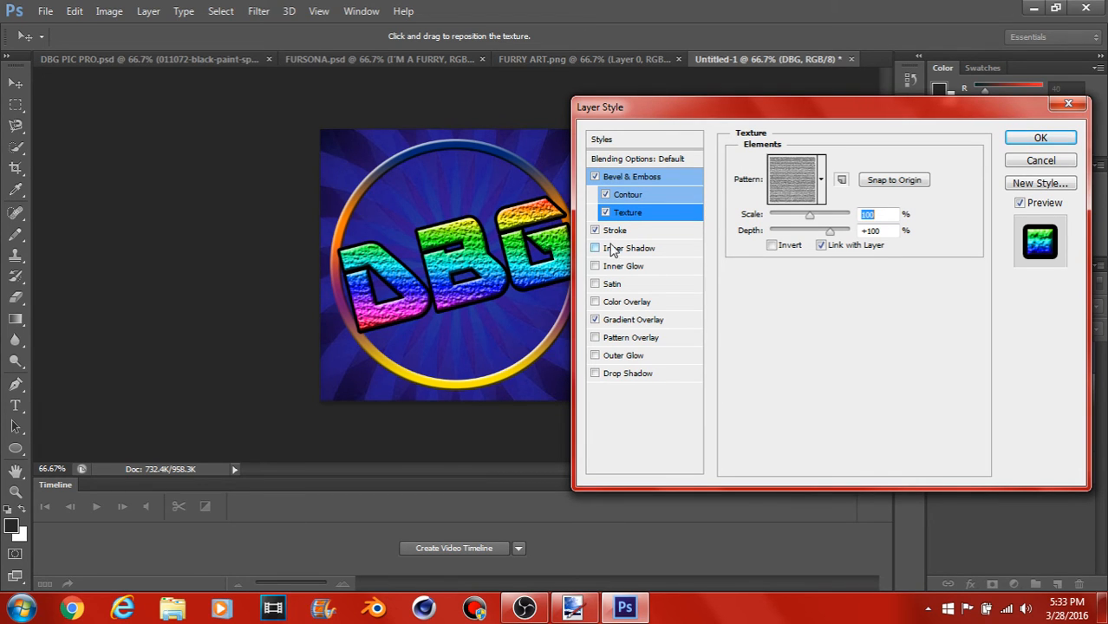
click(1019, 139)
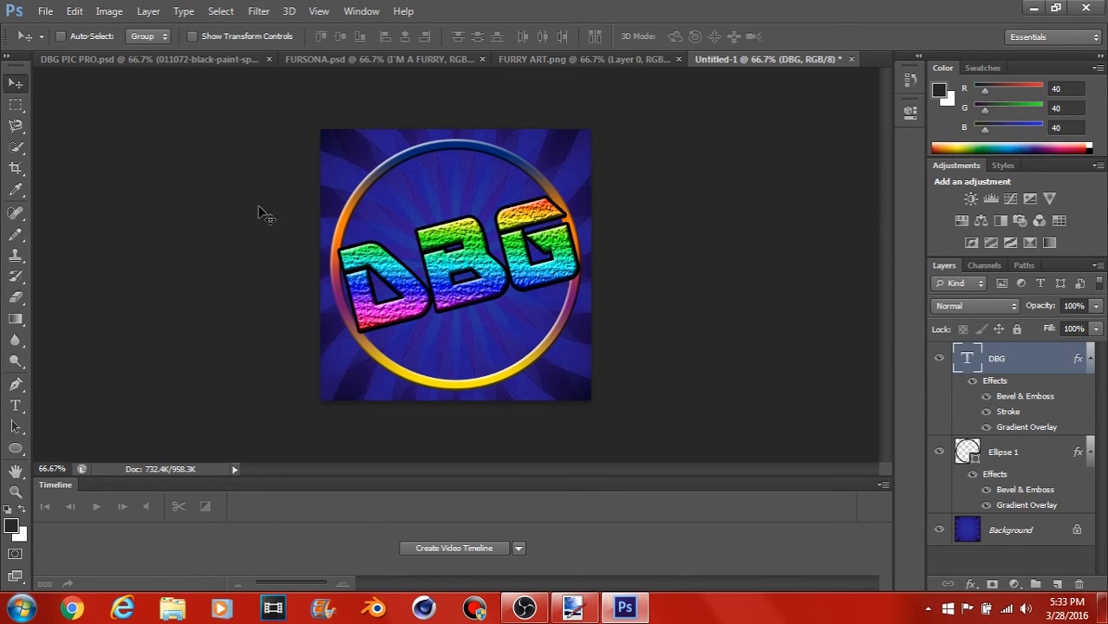
Step: Compare the design with DBG PIC PRO.psd, and close the Untitled-1 document without saving it
click(118, 57)
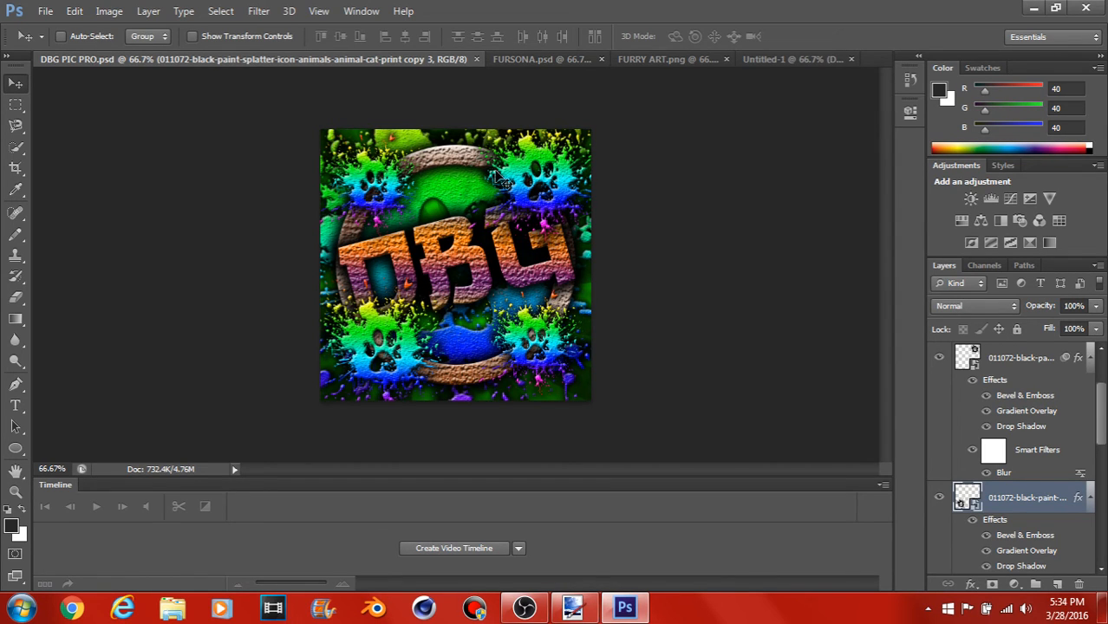
click(759, 60)
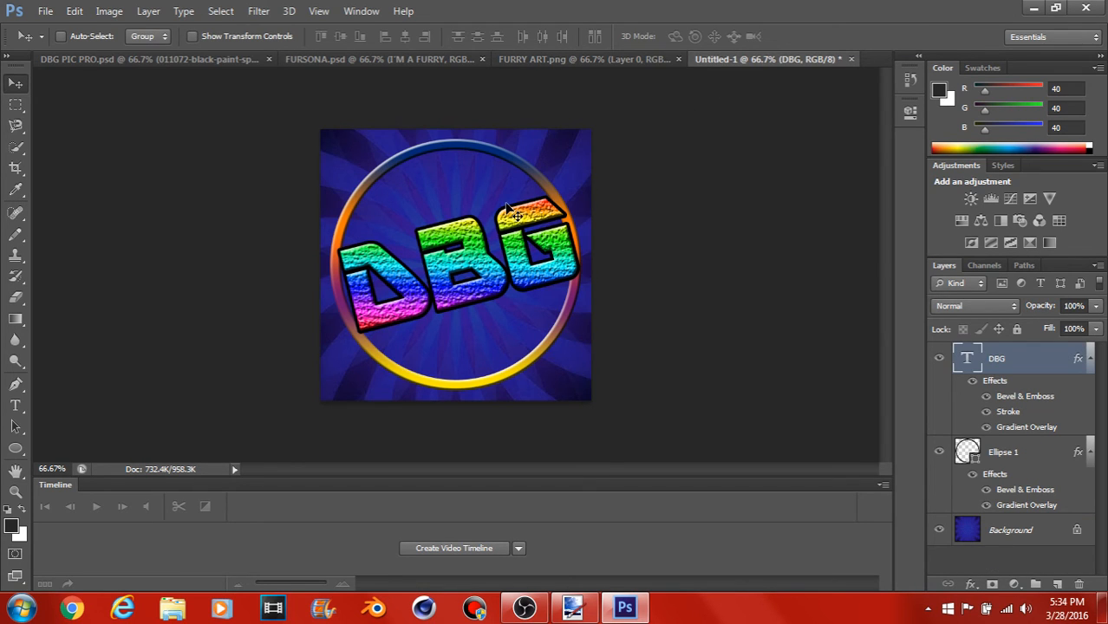
click(851, 59)
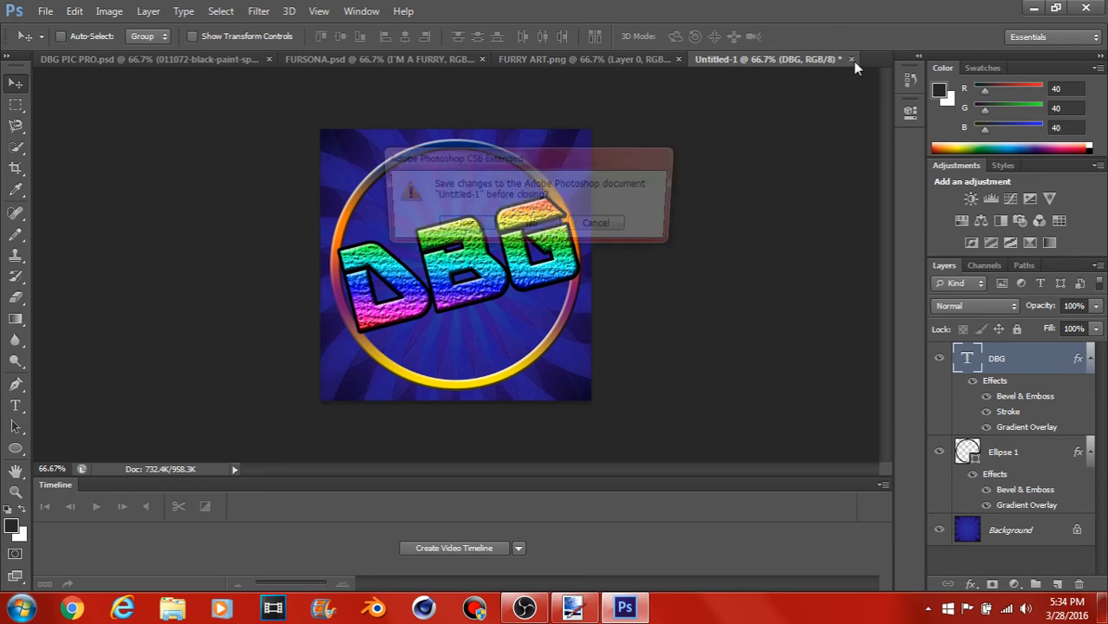
click(539, 226)
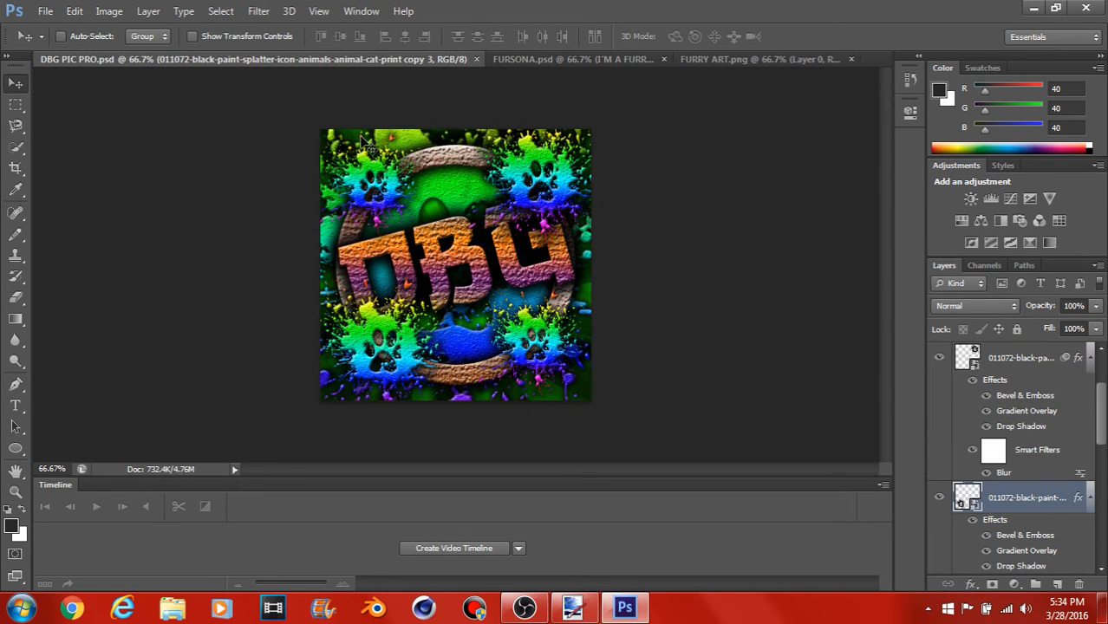
Step: Review the finished artwork in FURSONA.psd, FURRY ART.png and DBG PIC PRO.psd
click(531, 58)
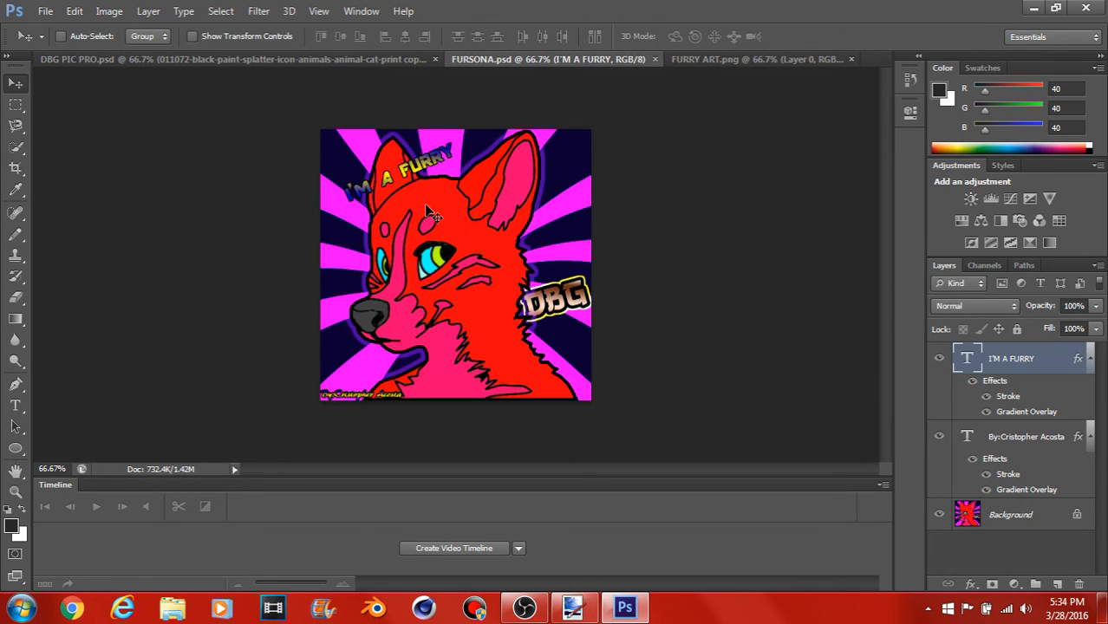
click(729, 60)
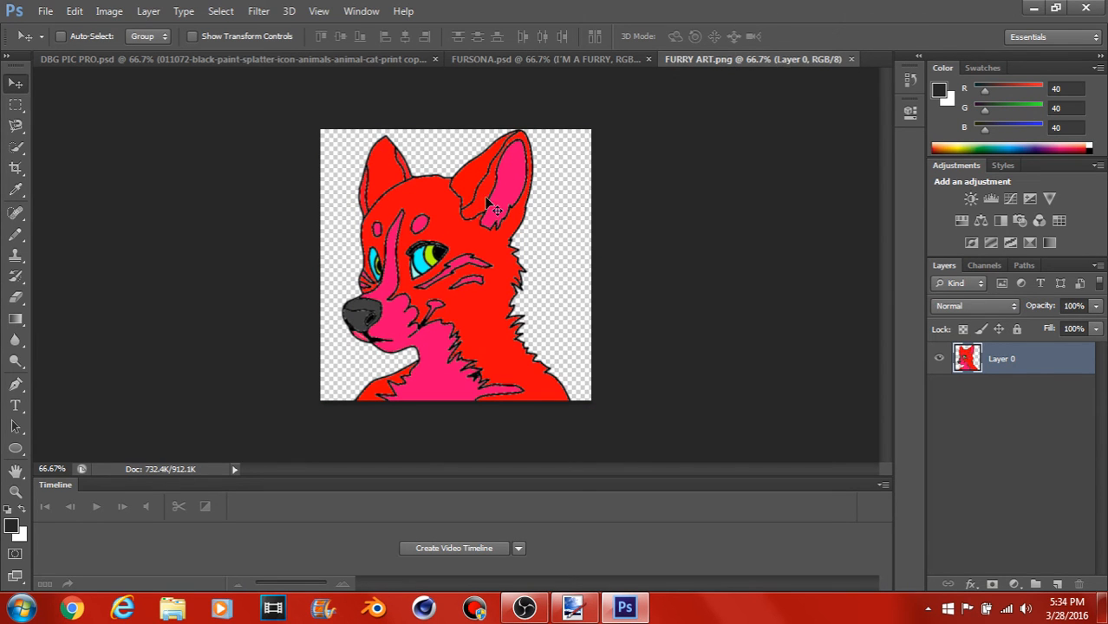
click(345, 61)
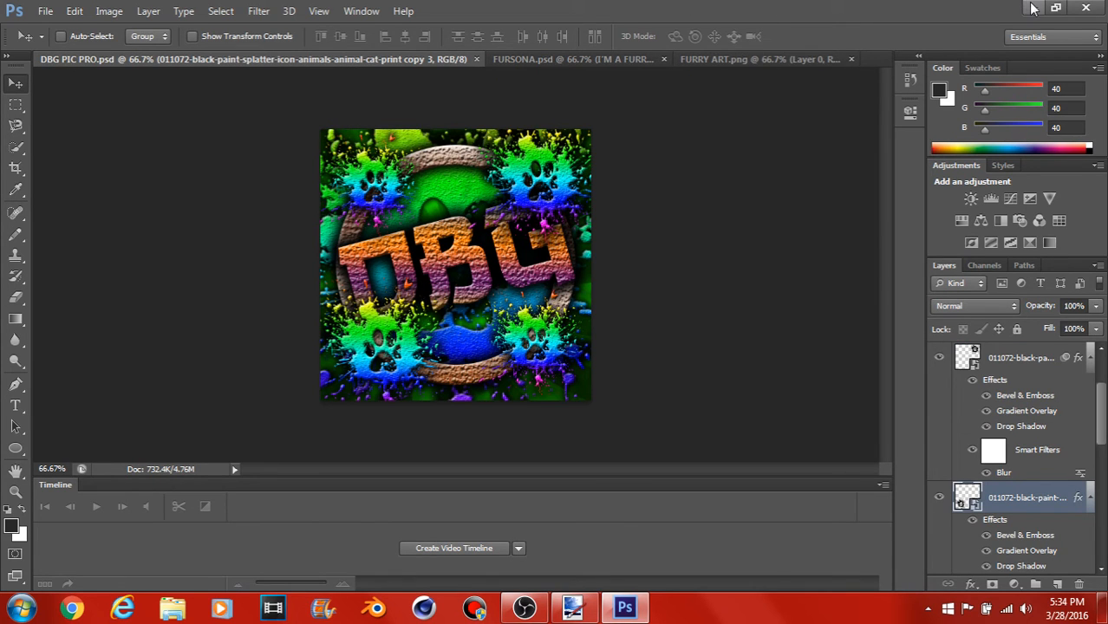
click(590, 62)
click(701, 61)
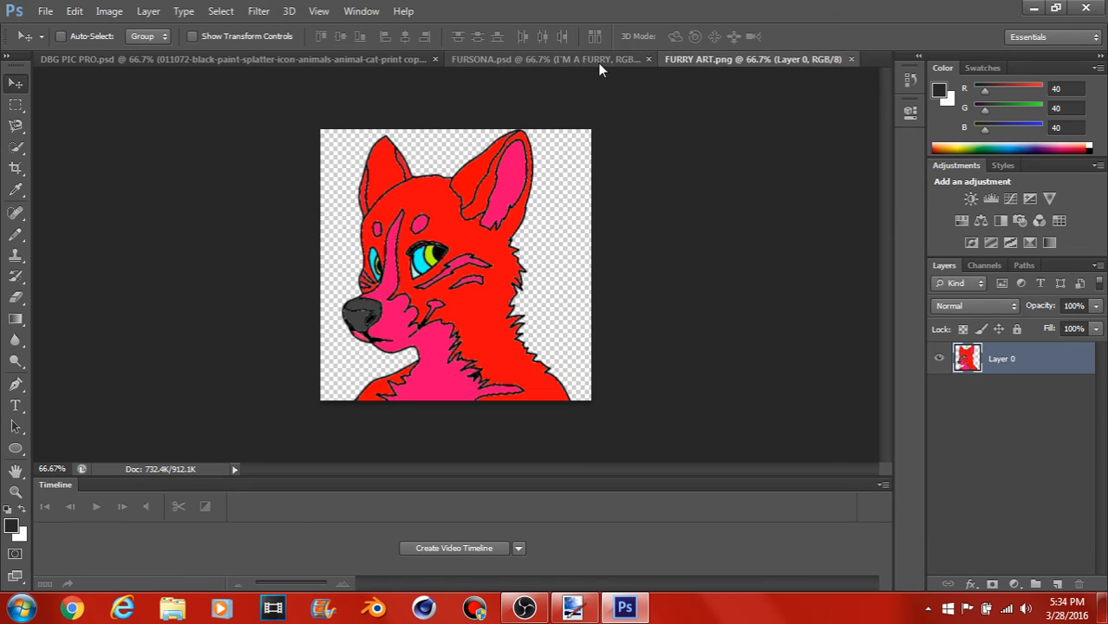
click(554, 63)
Step: Switch to paint.net, add a new layer to FURRY ART.pdn, and hide the fox drawing layer
click(1031, 8)
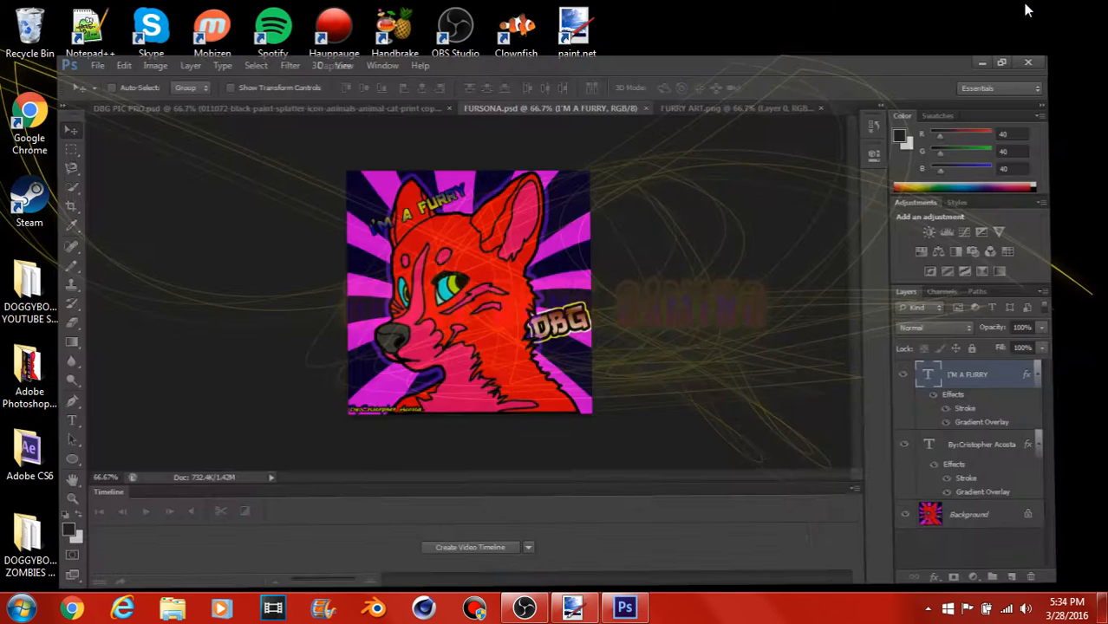
click(572, 606)
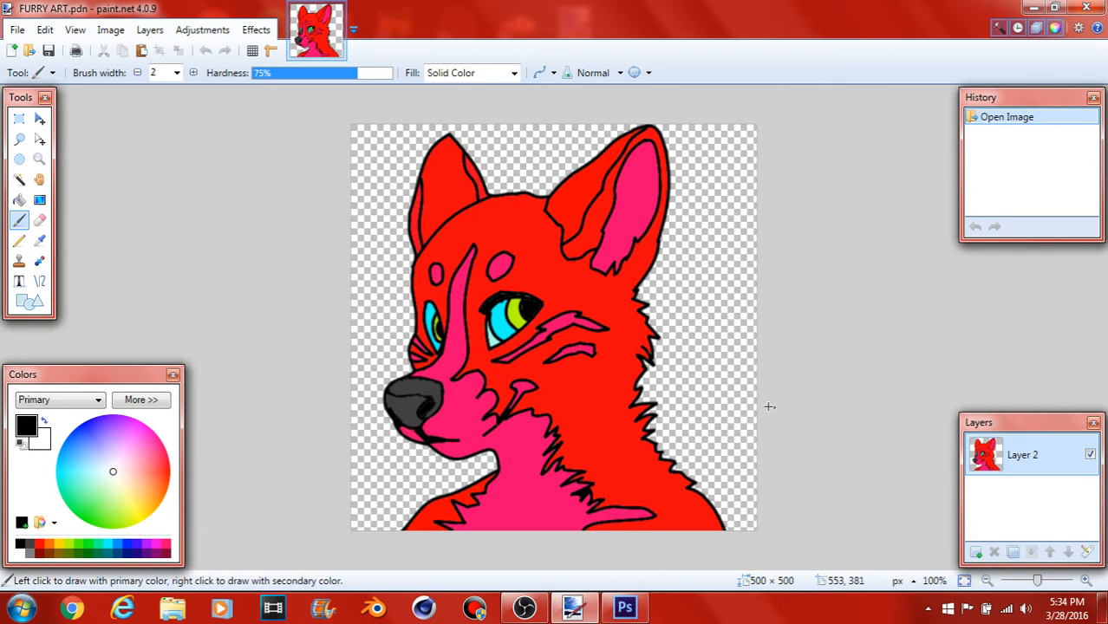
click(975, 552)
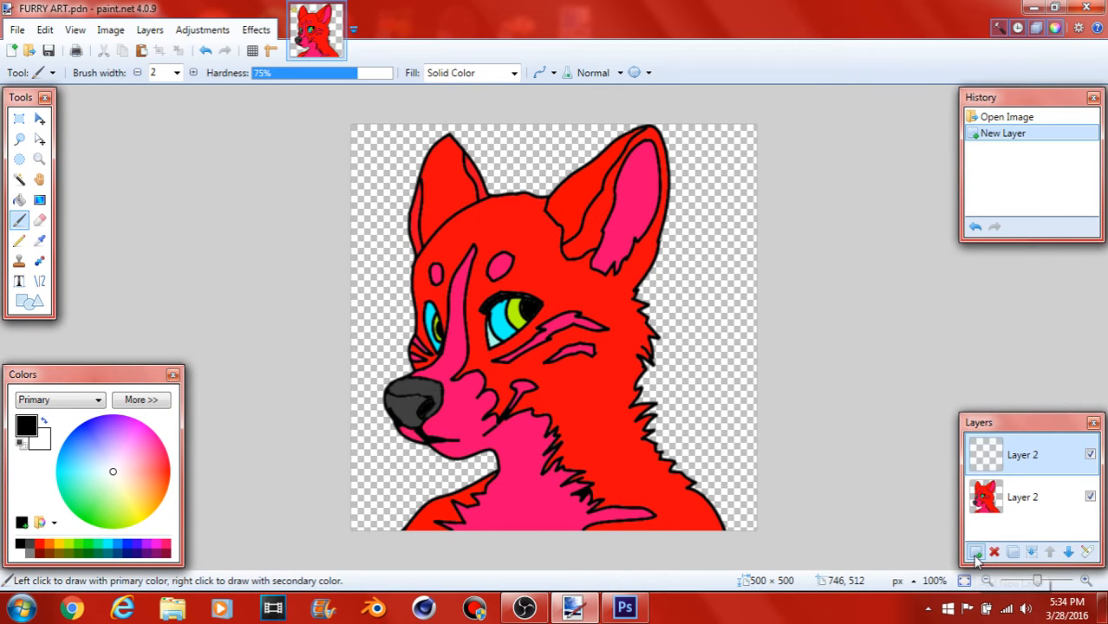
click(1090, 498)
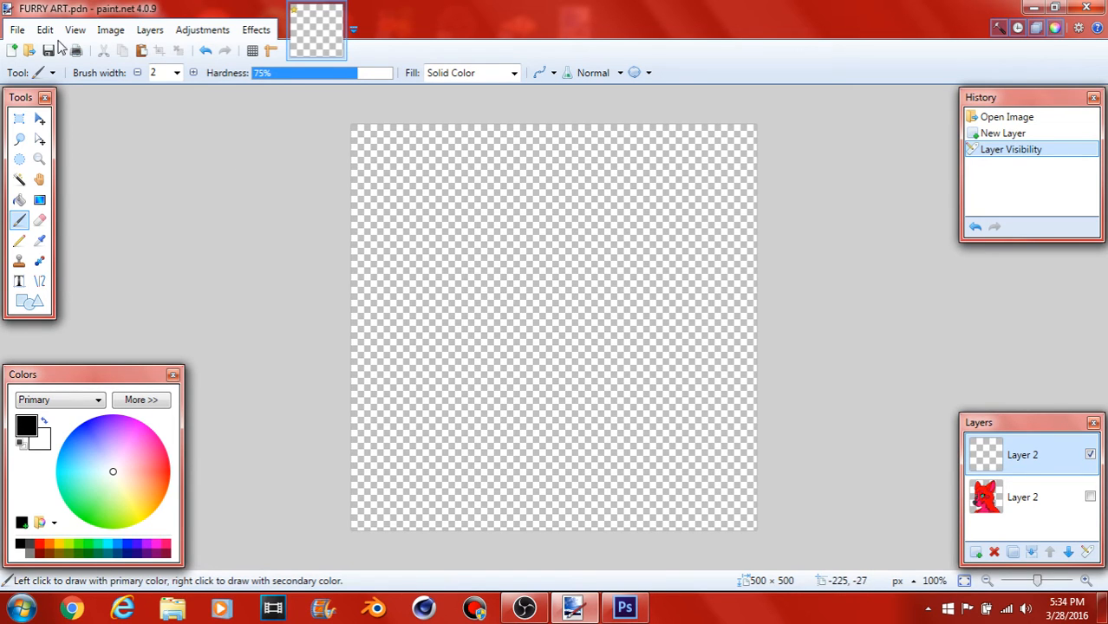
Step: Open the image 15 - 2.png from the PICTURES folder inside the desktop's YouTube stuff folder
click(17, 31)
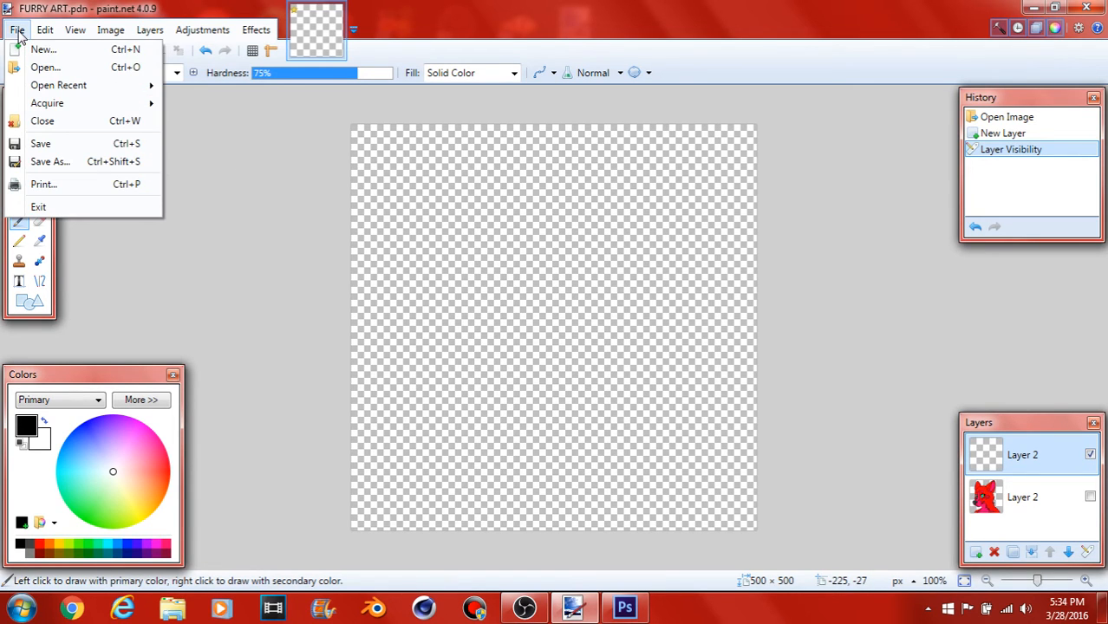
click(38, 70)
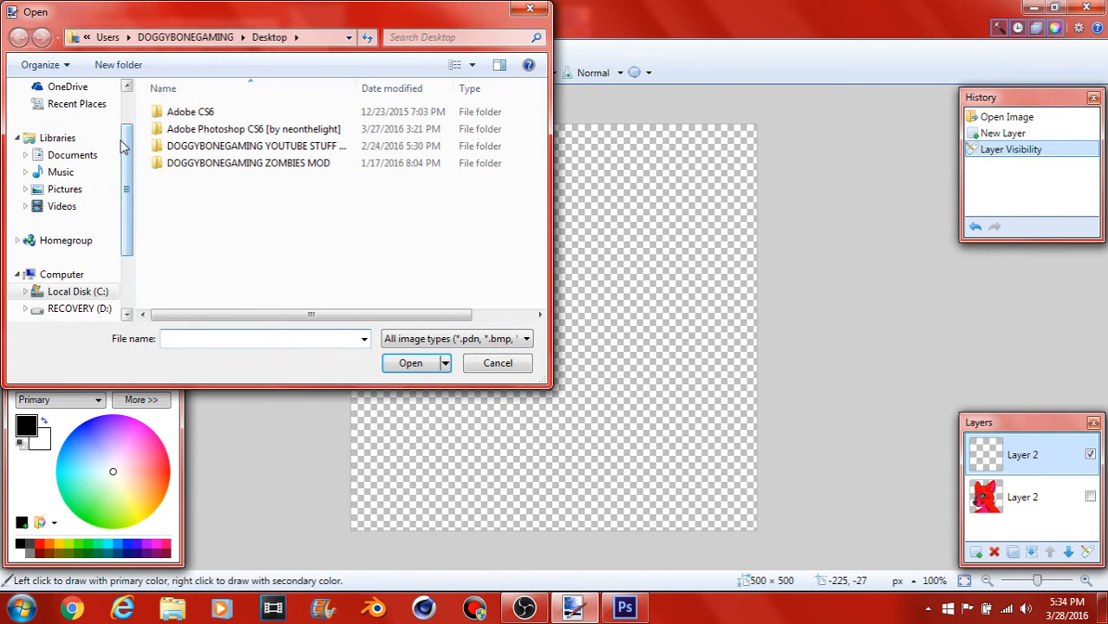
scroll(123, 149, up, 2)
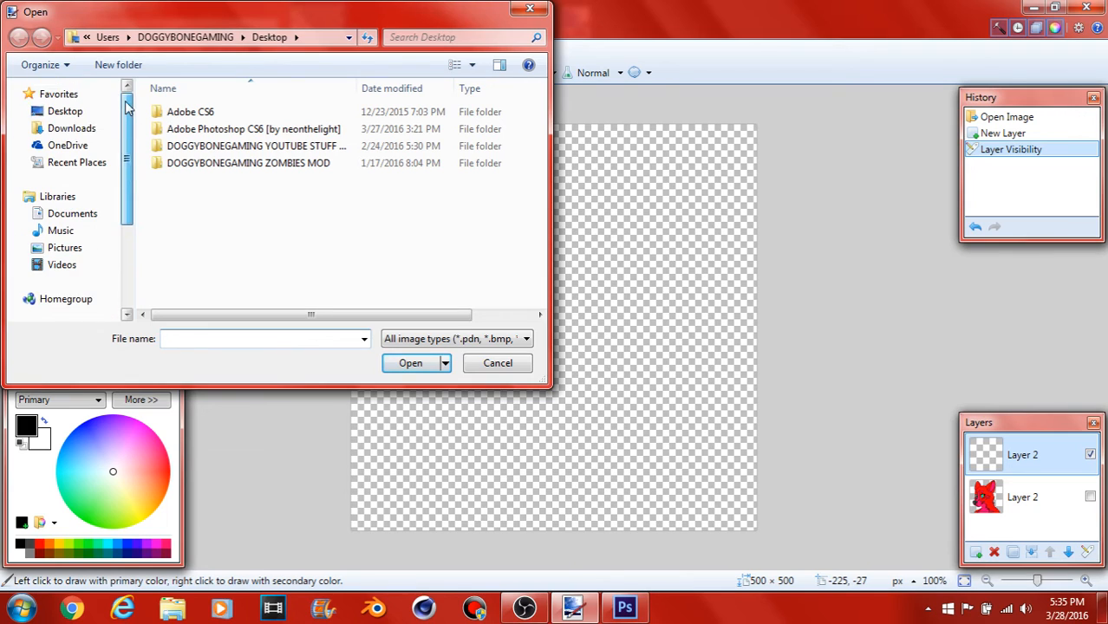
double_click(249, 148)
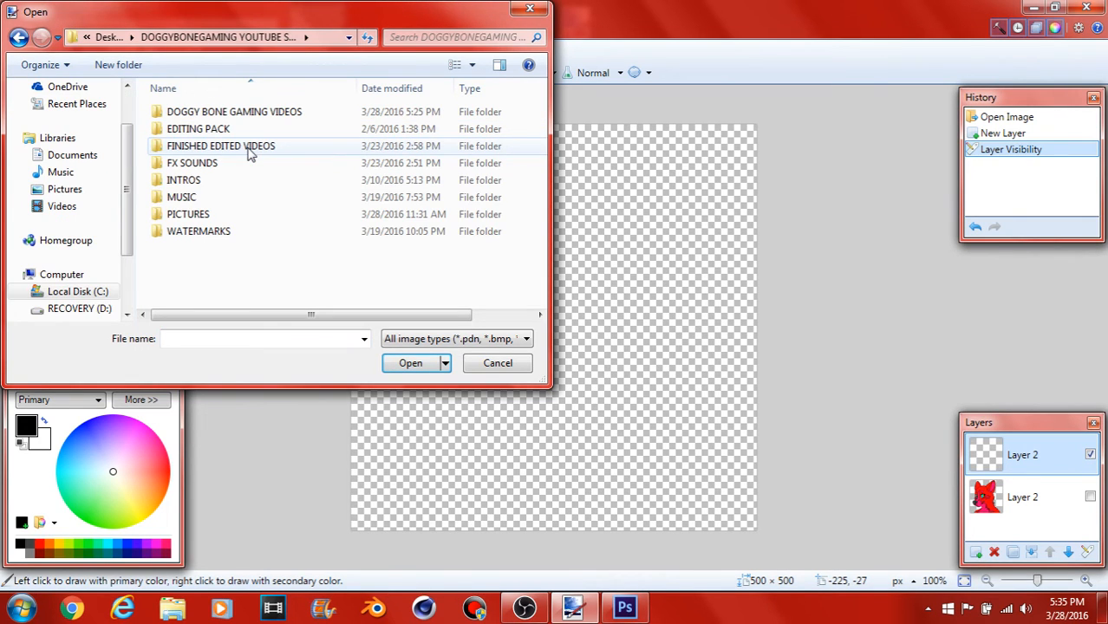
double_click(209, 214)
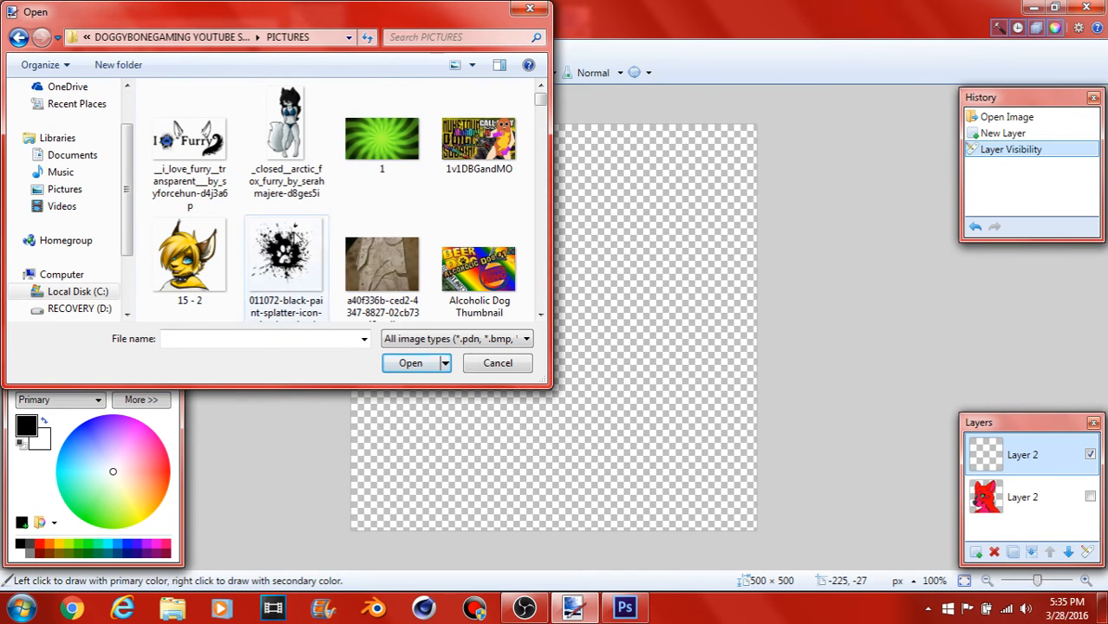
click(207, 260)
click(407, 363)
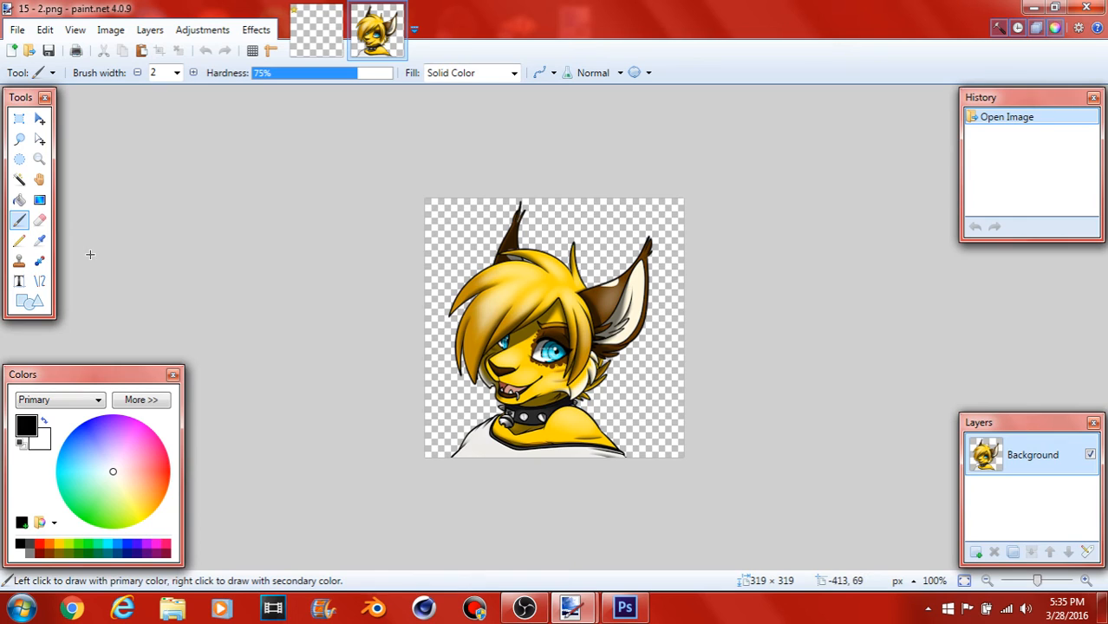
Step: Draw a slightly bent black line about 169 px long on FURRY ART.pdn's new layer, and compare it with the fox layer
click(316, 34)
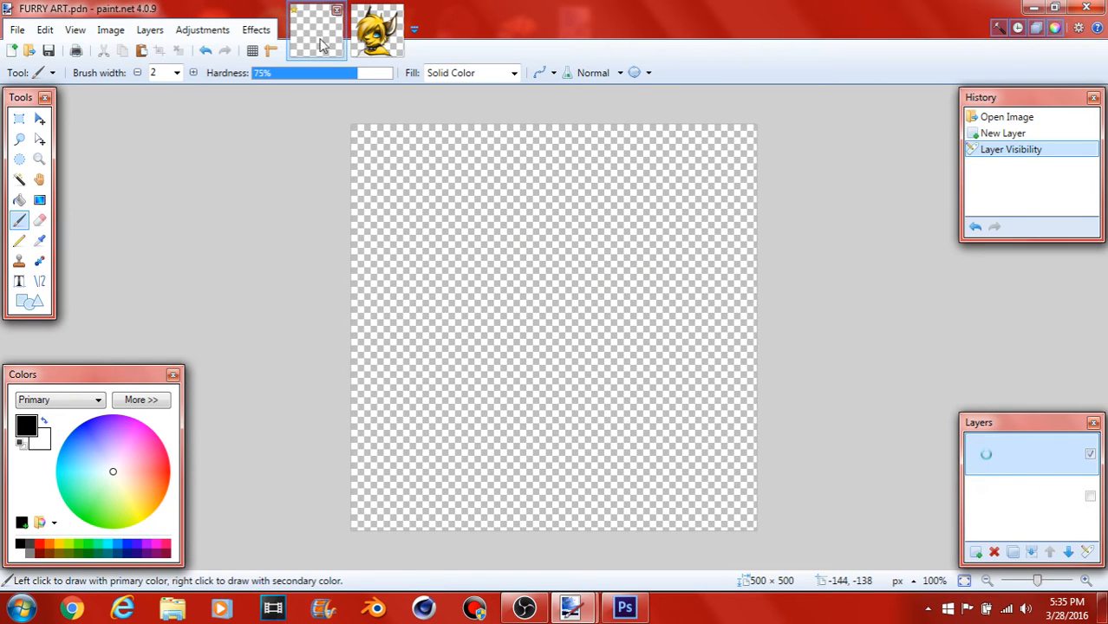
click(39, 281)
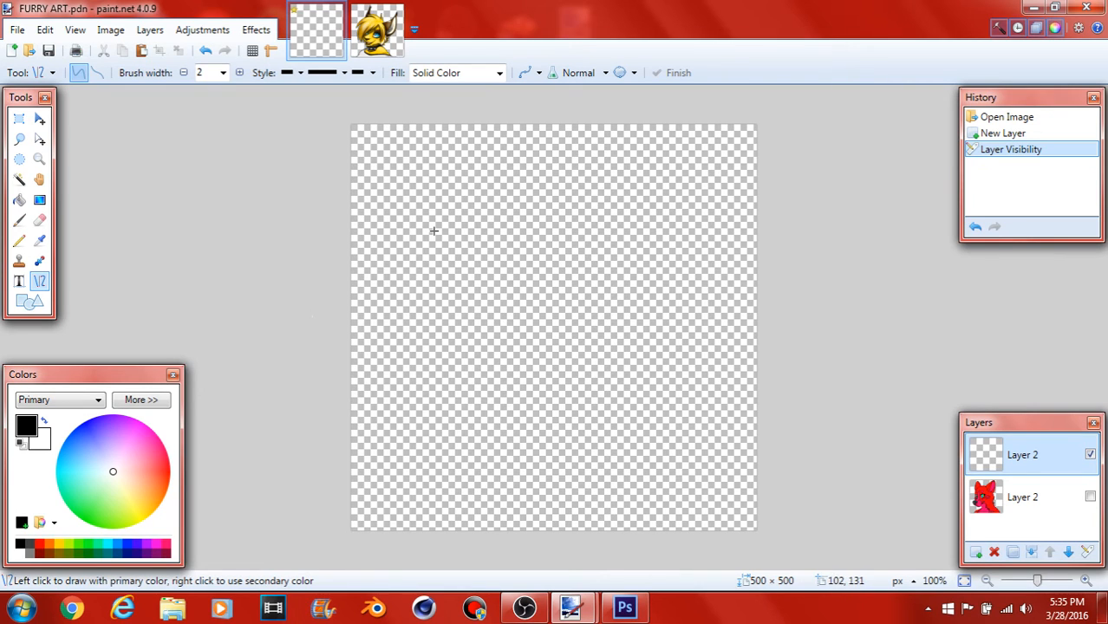
click(469, 227)
drag(484, 208, 395, 304)
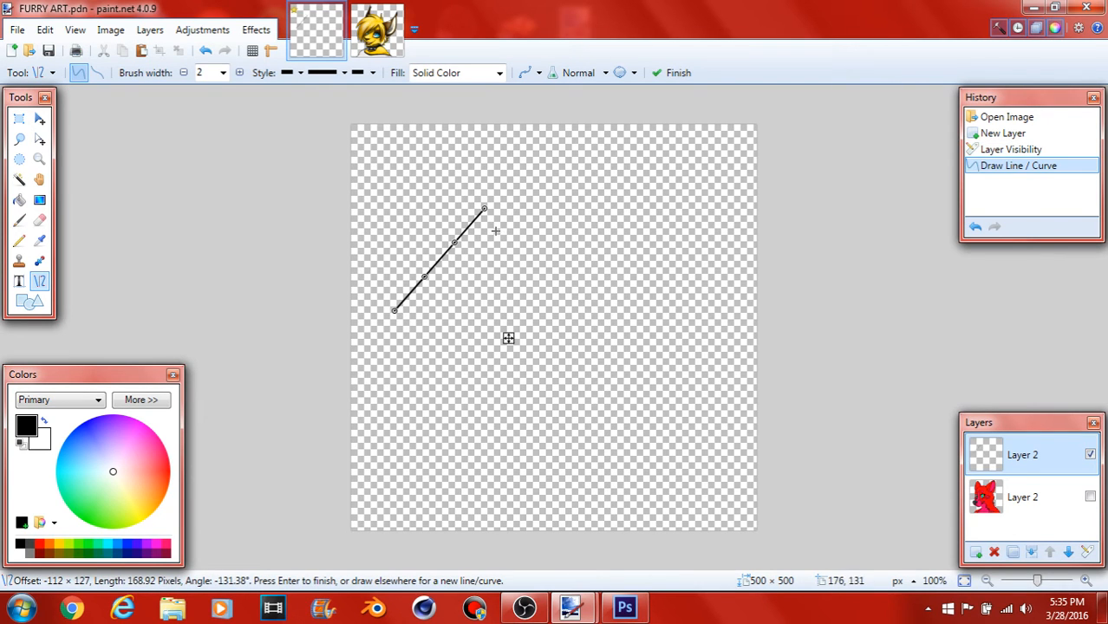
mouse_move(454, 244)
mouse_down()
mouse_move(496, 265)
mouse_move(417, 227)
mouse_move(460, 238)
mouse_up()
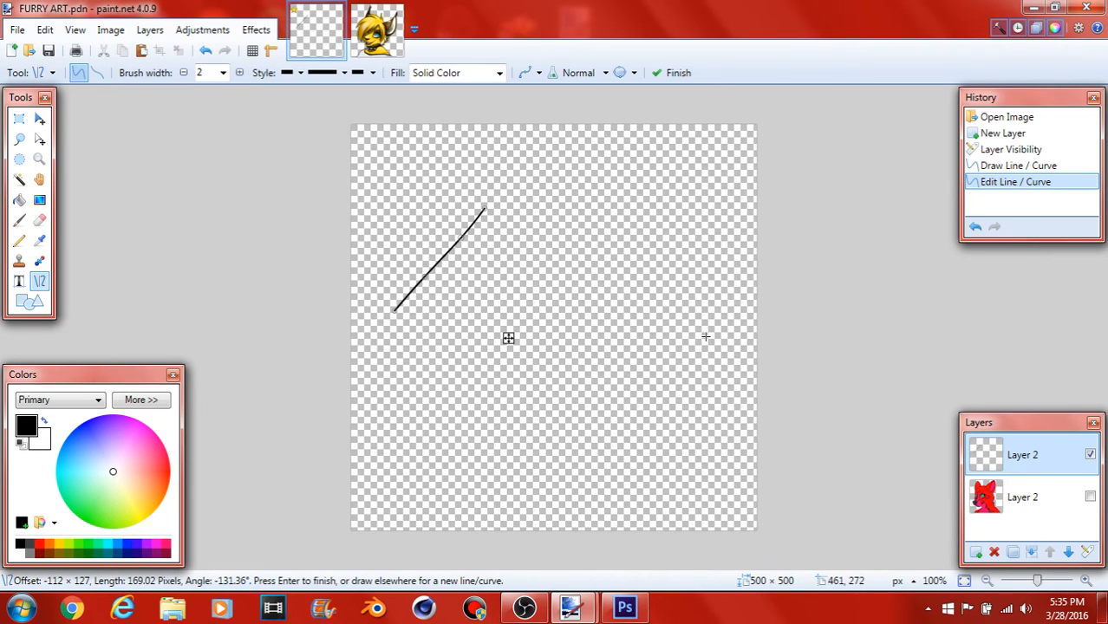
click(1090, 496)
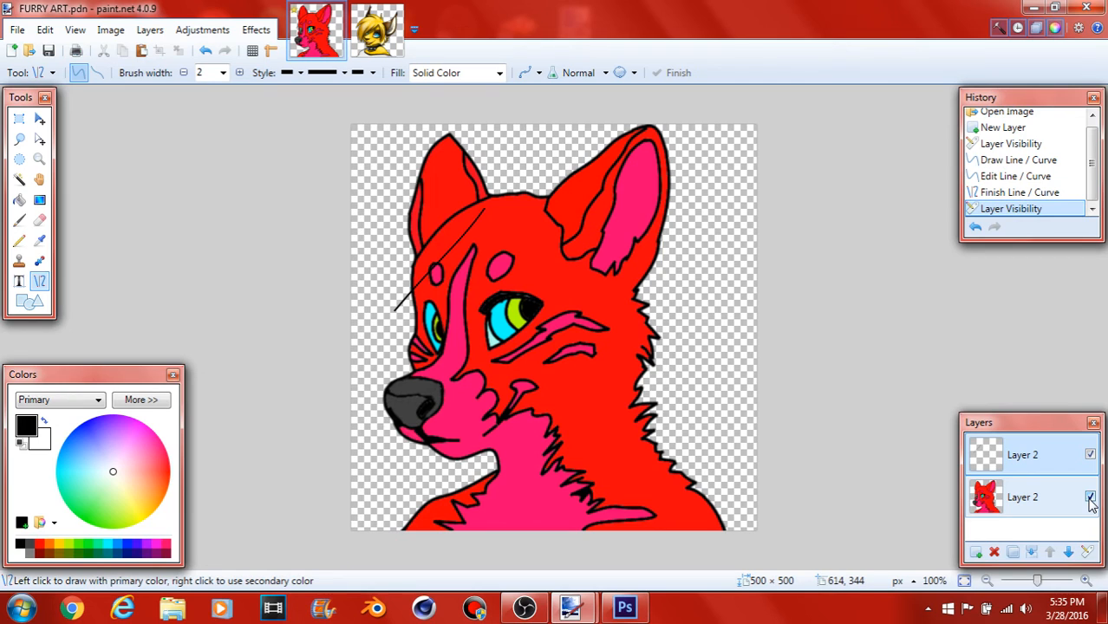
click(1089, 498)
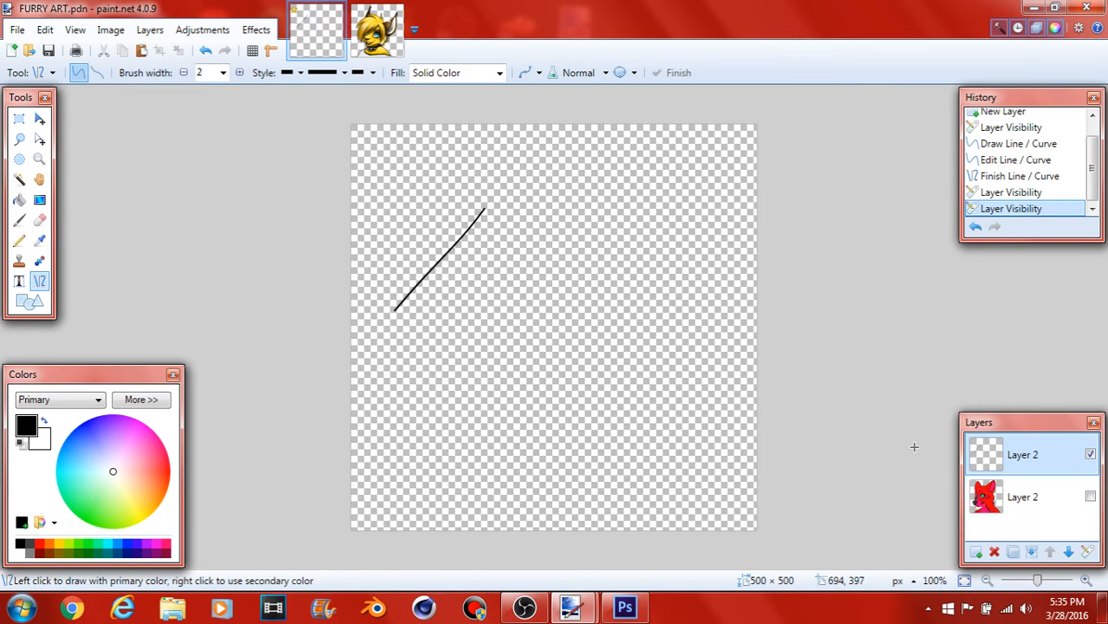
Step: In 15 - 2.png, draw a black curve about 103 px long with brush width 4, bent along the outer edge of the drooping hair
click(377, 33)
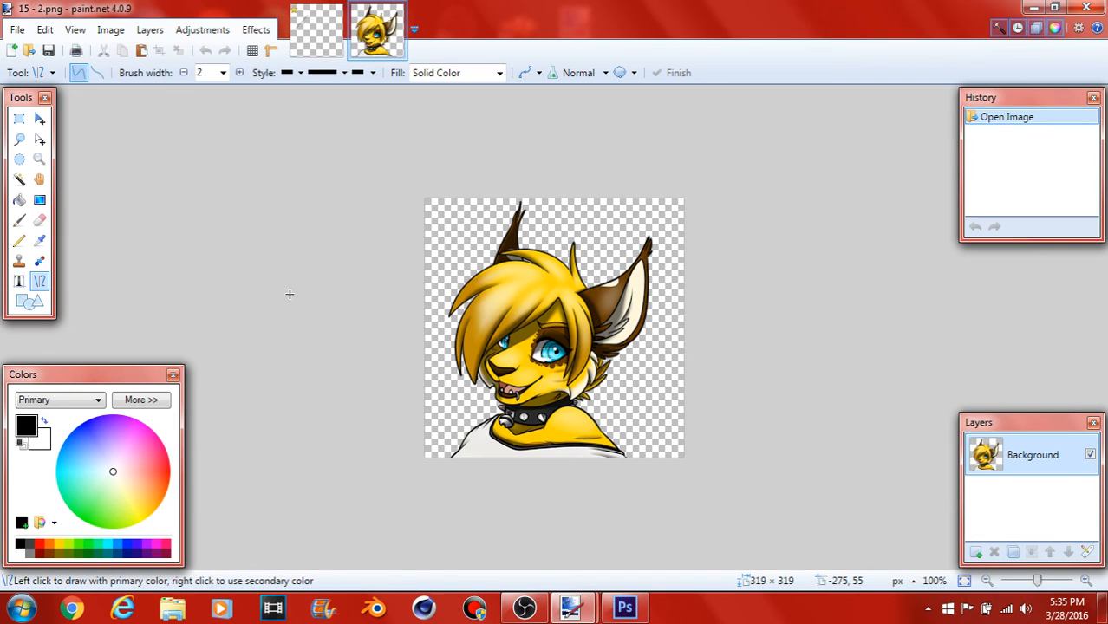
click(223, 73)
click(217, 114)
click(460, 372)
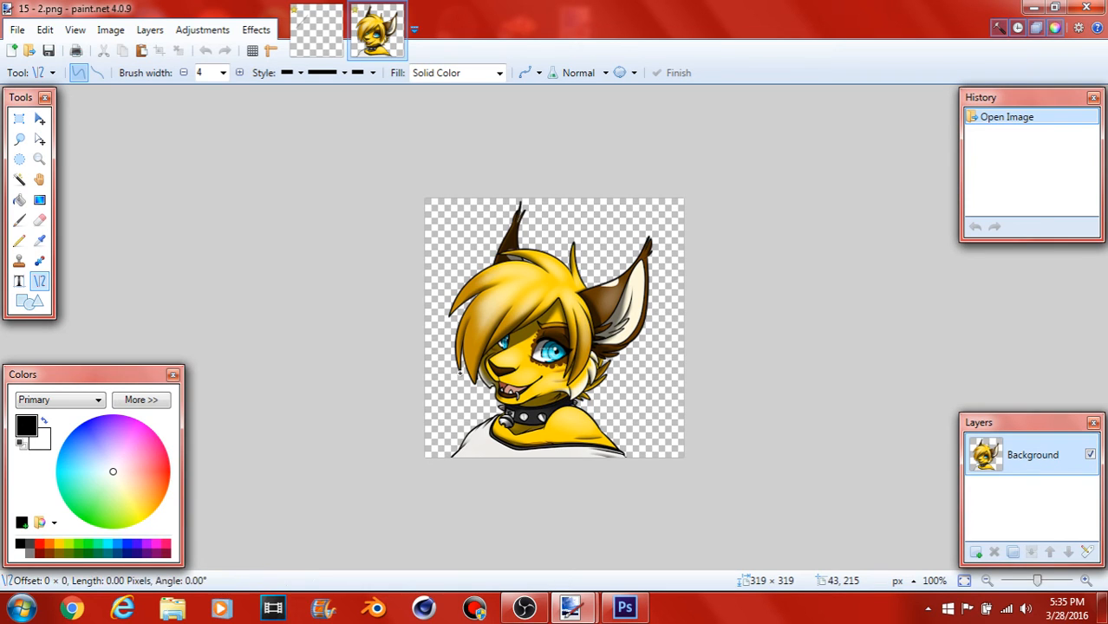
mouse_move(461, 373)
mouse_down()
mouse_move(447, 335)
mouse_move(476, 296)
mouse_up()
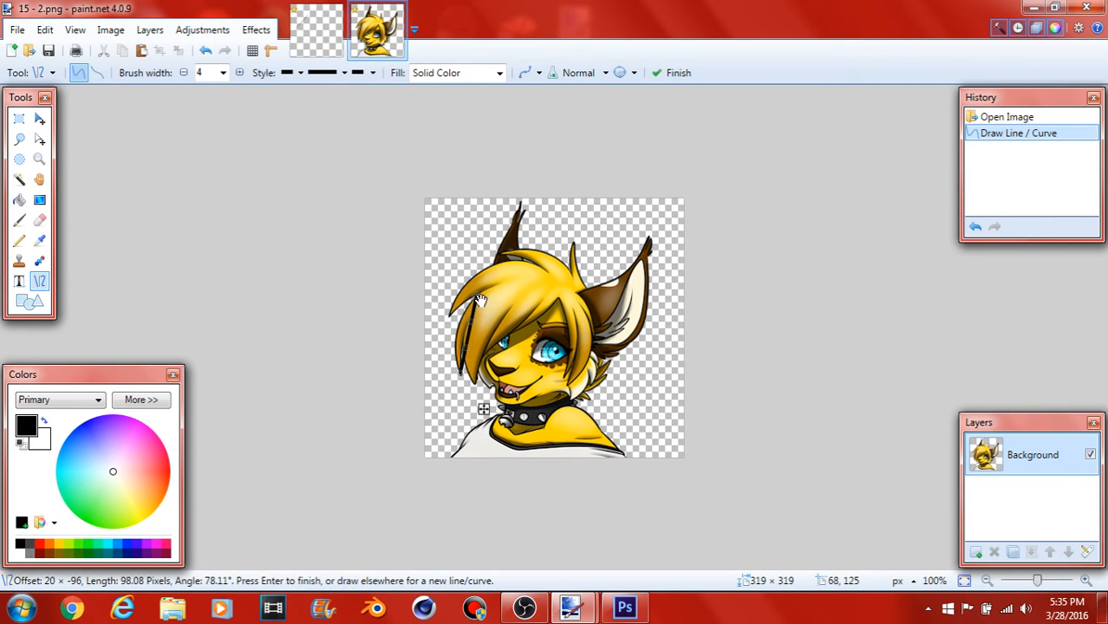
key(Return)
mouse_move(468, 349)
mouse_down()
mouse_move(457, 351)
mouse_move(464, 320)
mouse_up()
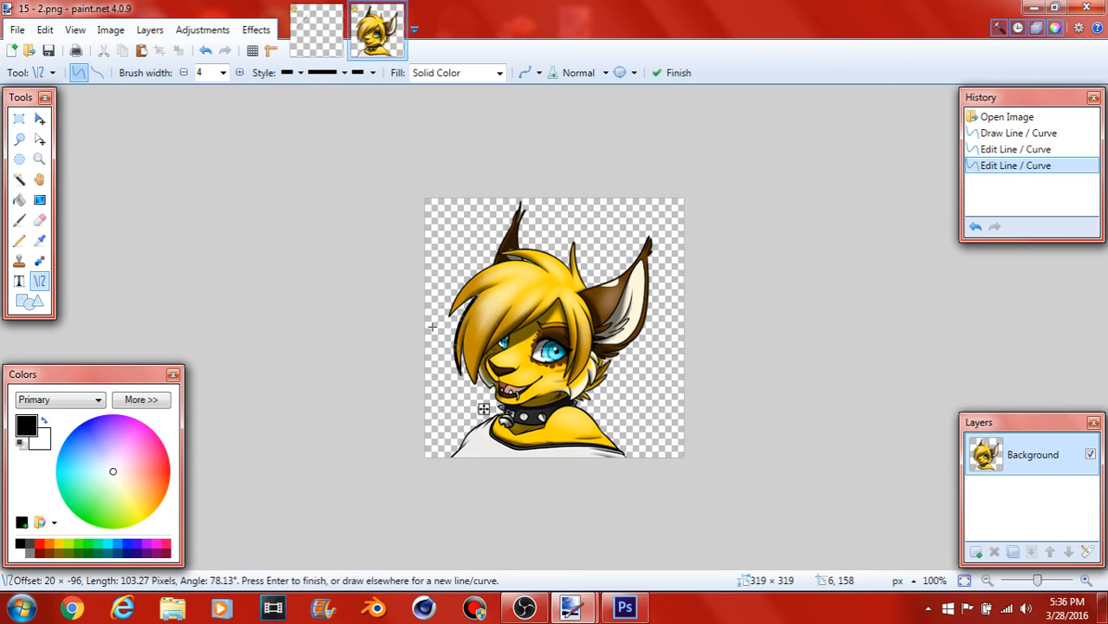
key(Return)
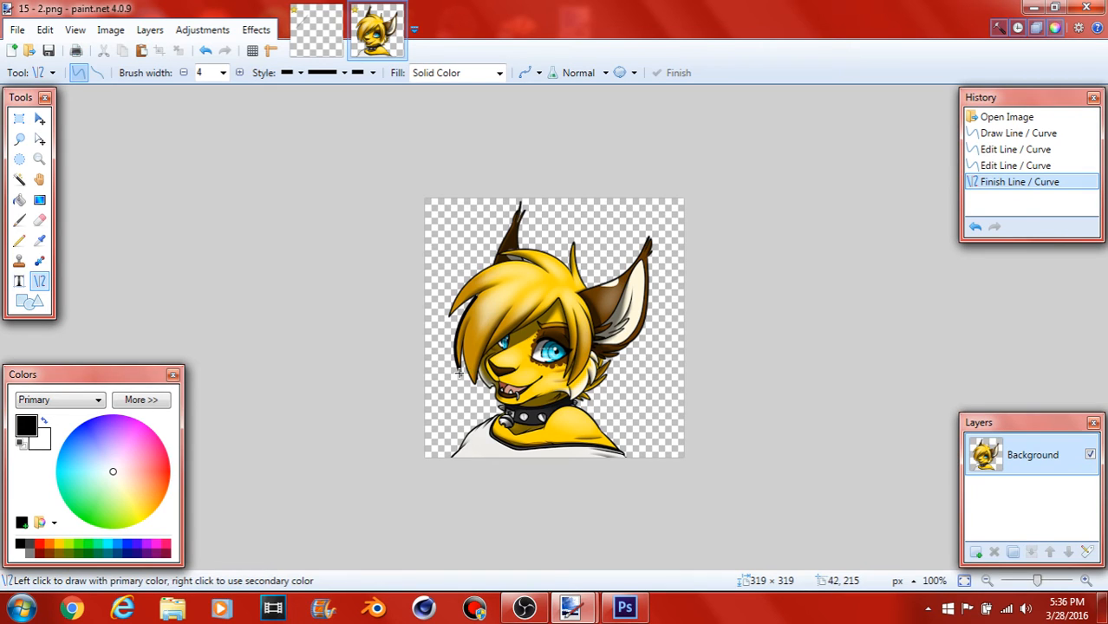
Step: Draw a second black curve about 70 px long from the same hair tip, bent to follow the inside of the strand
drag(460, 372, 470, 315)
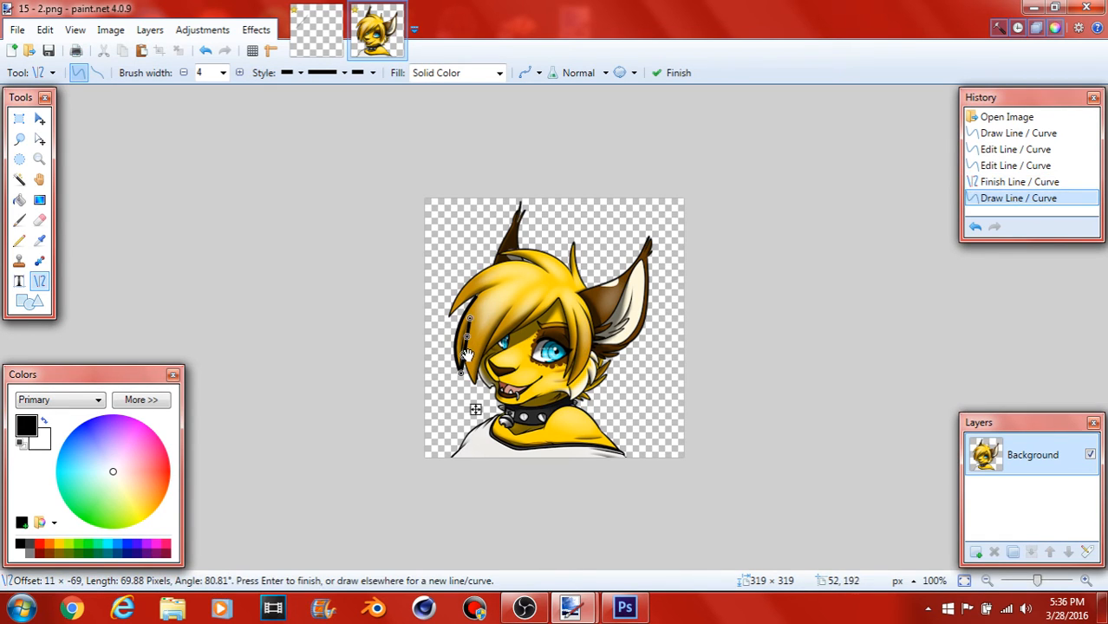
drag(466, 356, 467, 340)
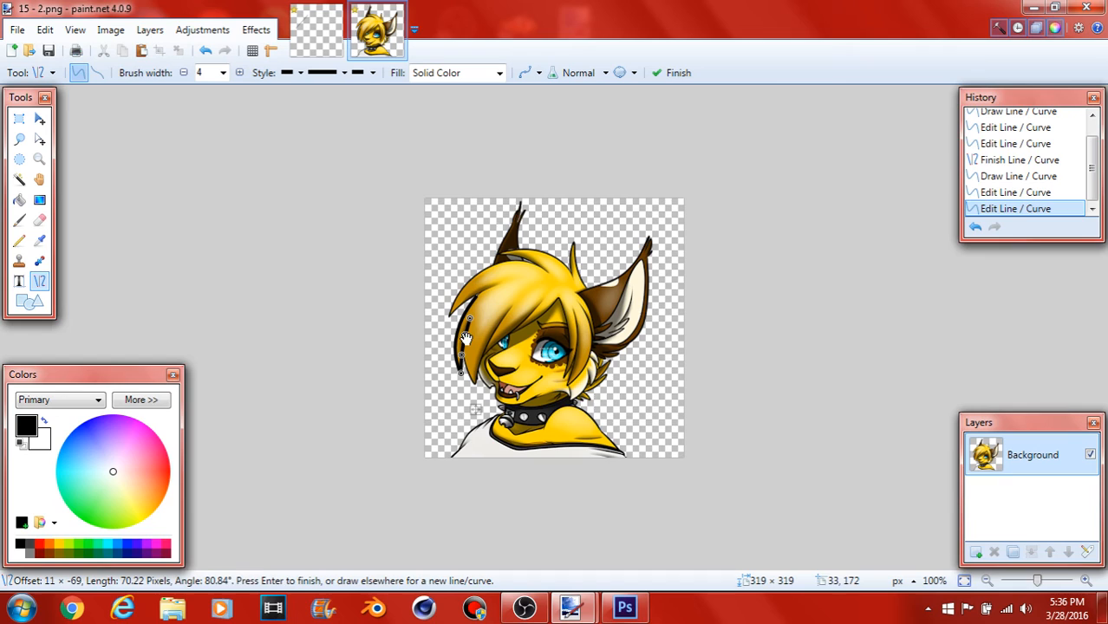
click(412, 337)
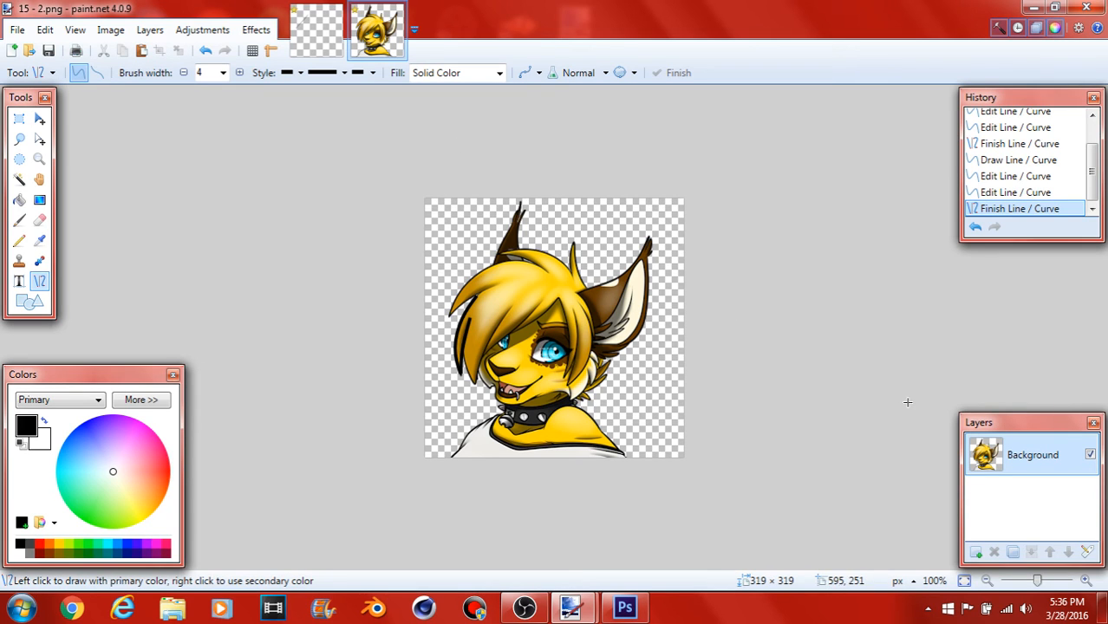
Step: In FURRY ART.pdn, show the fox layer again and delete the layer holding the practice line
click(316, 33)
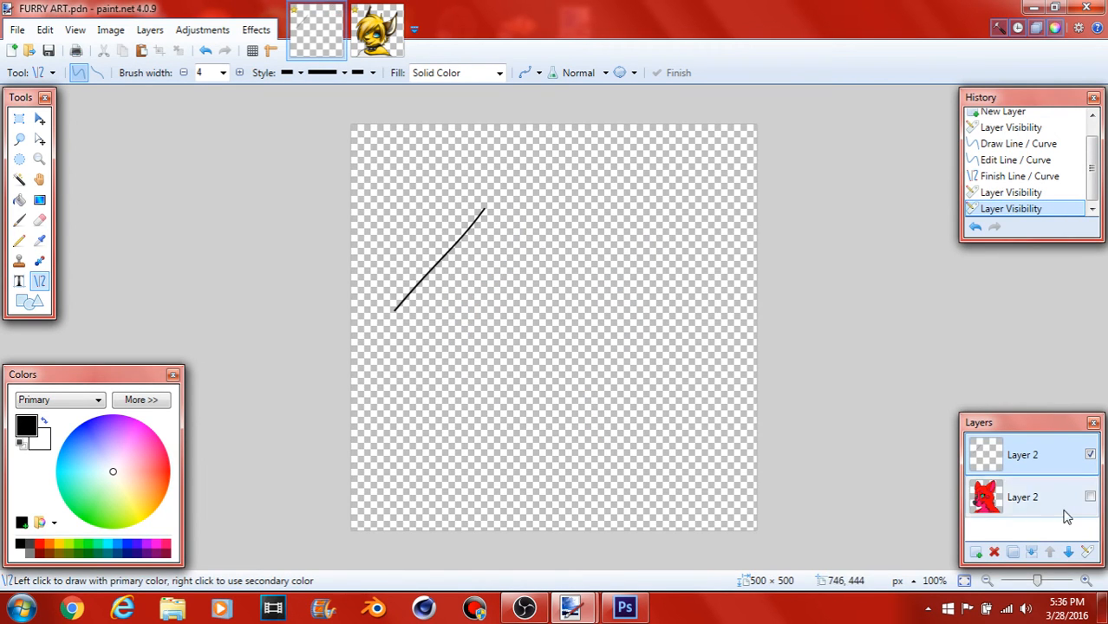
click(1090, 498)
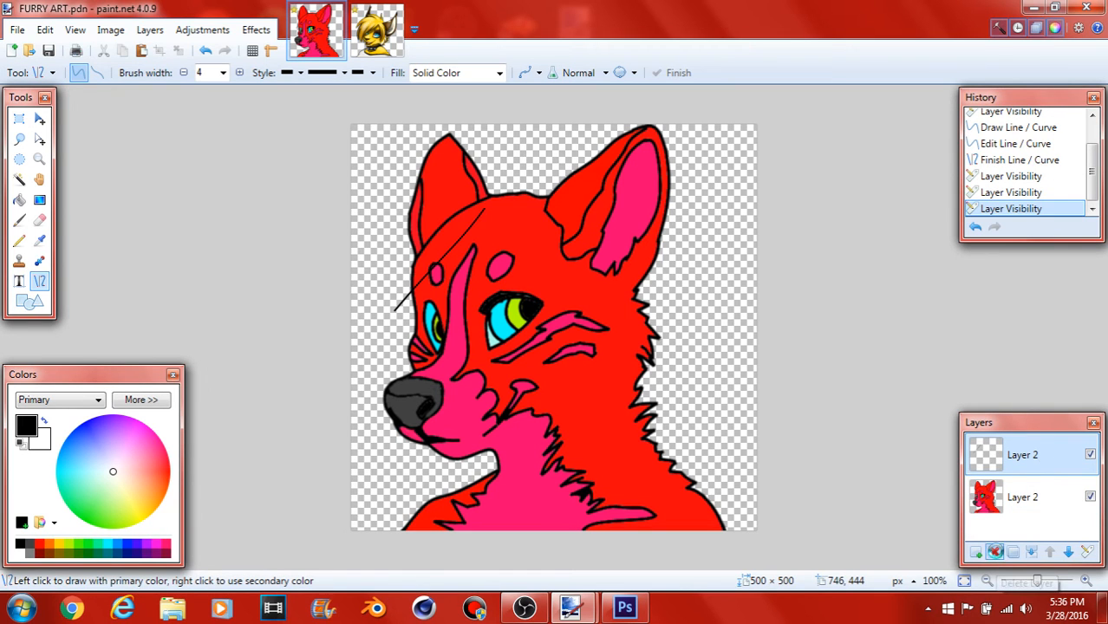
click(994, 552)
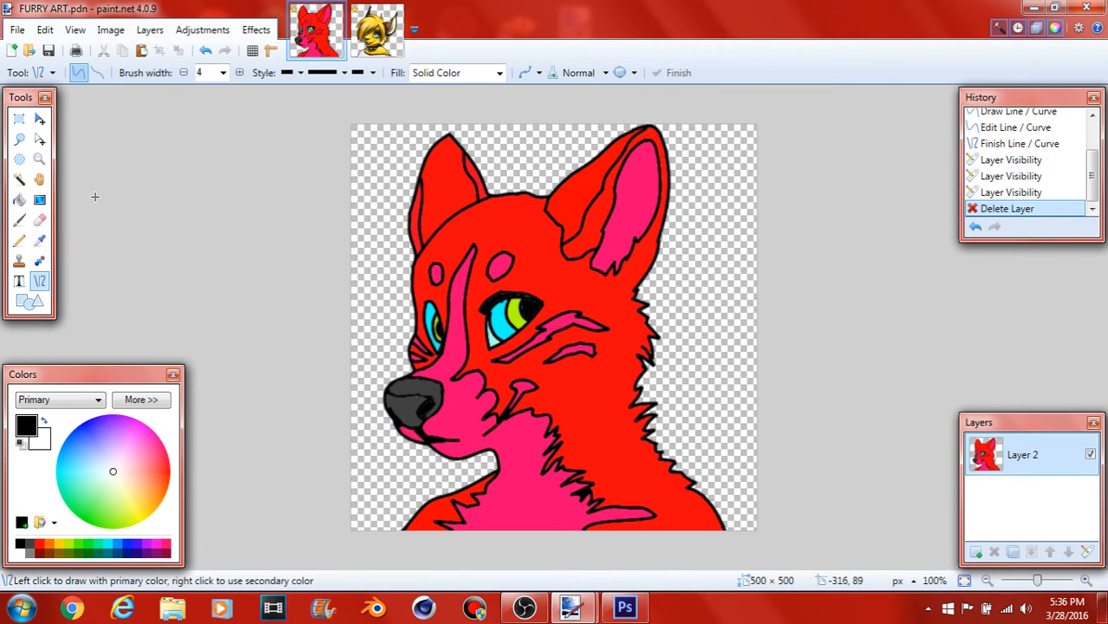
Step: In 15 - 2.png, hide the Background layer, add a new layer, and draw a closed four-sided outline from straight black lines
click(376, 31)
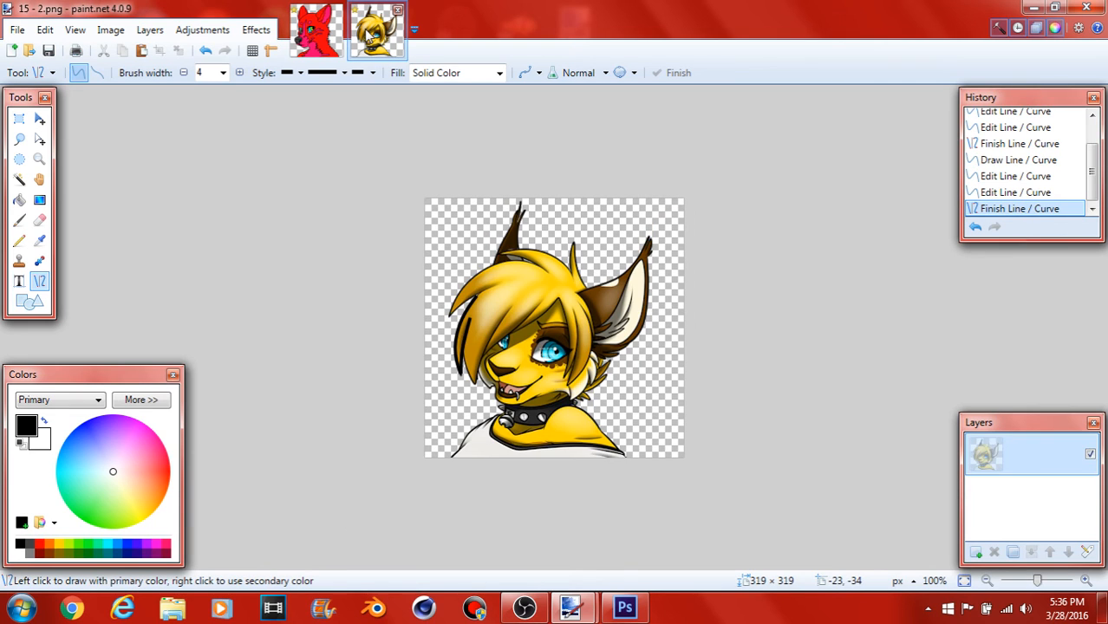
click(1090, 455)
click(977, 553)
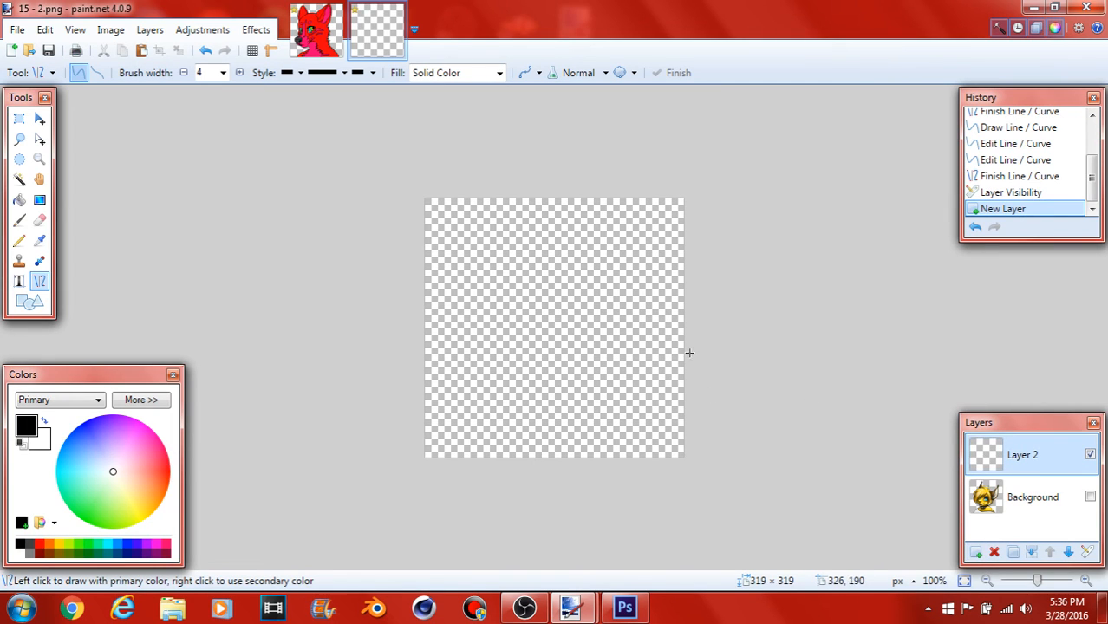
drag(537, 291, 481, 328)
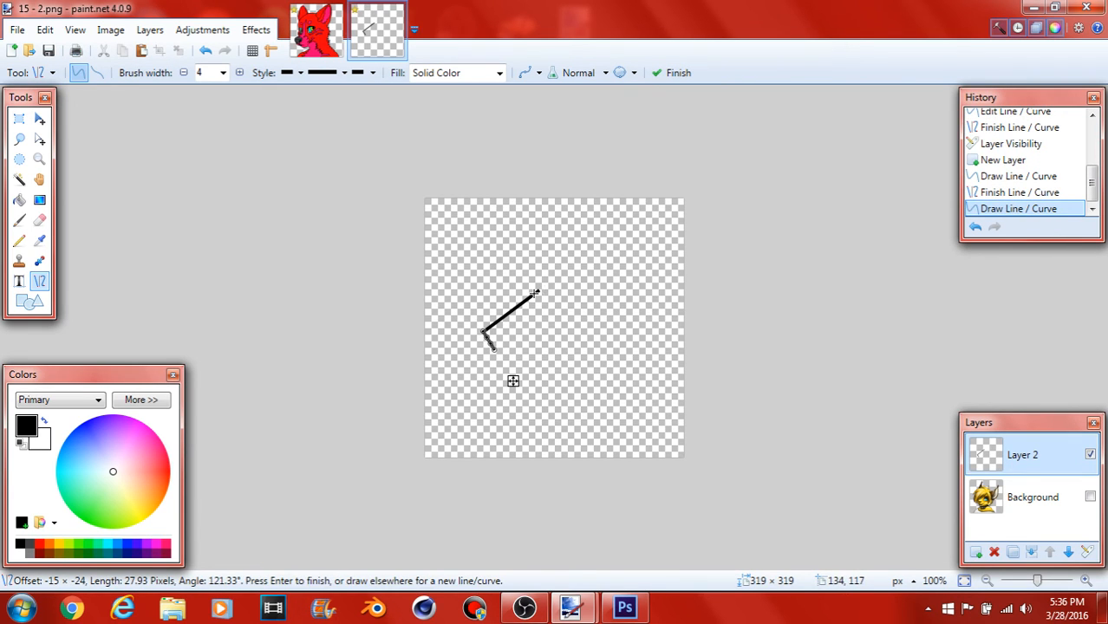
mouse_move(538, 294)
mouse_down()
mouse_move(546, 341)
mouse_move(533, 344)
mouse_move(547, 344)
mouse_up()
key(Return)
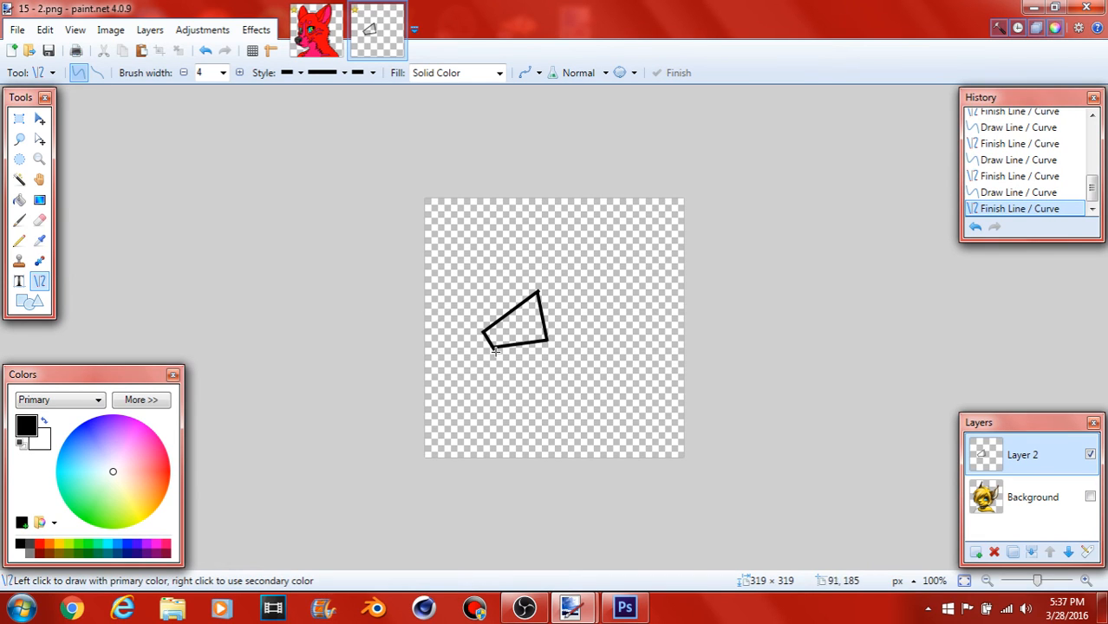
Step: Select the inside of the four-sided outline with the Magic Wand and fill it with purple using the Paint Bucket
click(17, 179)
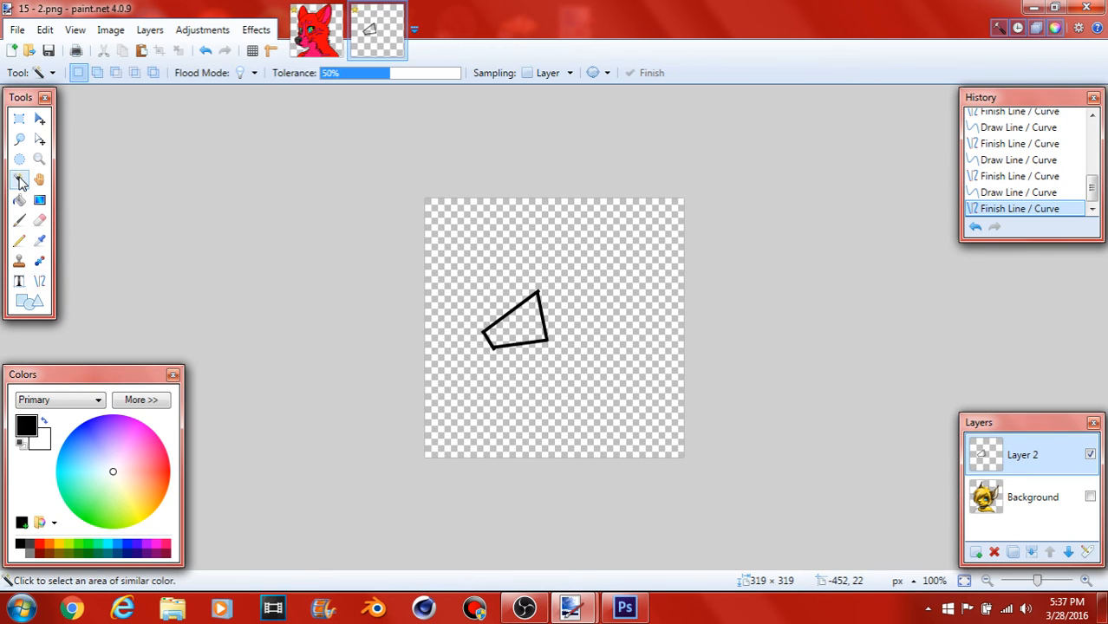
click(513, 333)
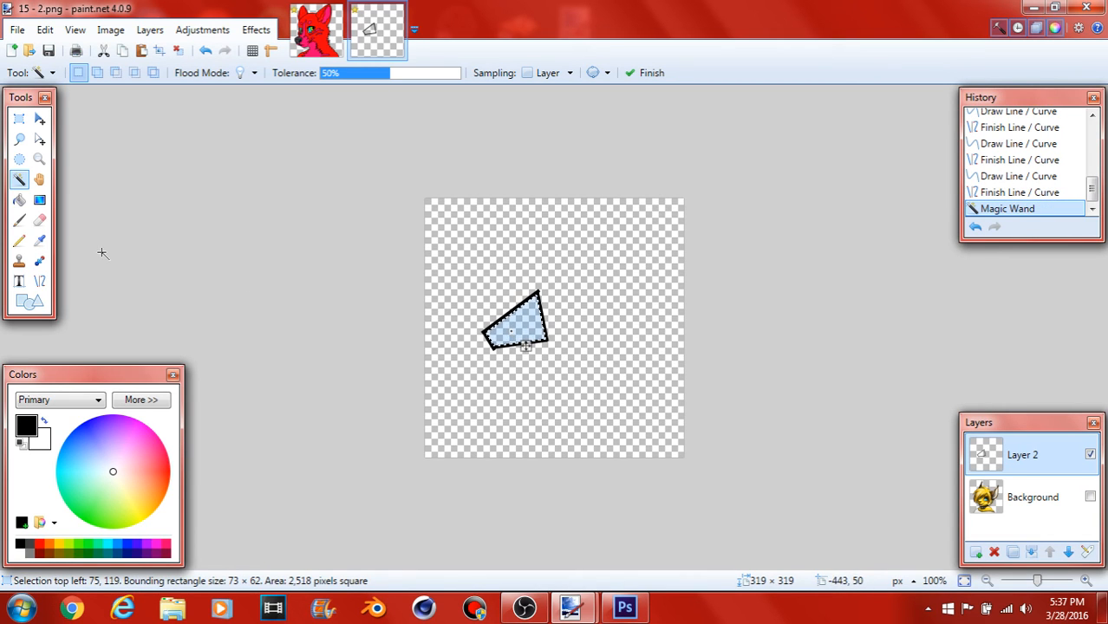
click(19, 202)
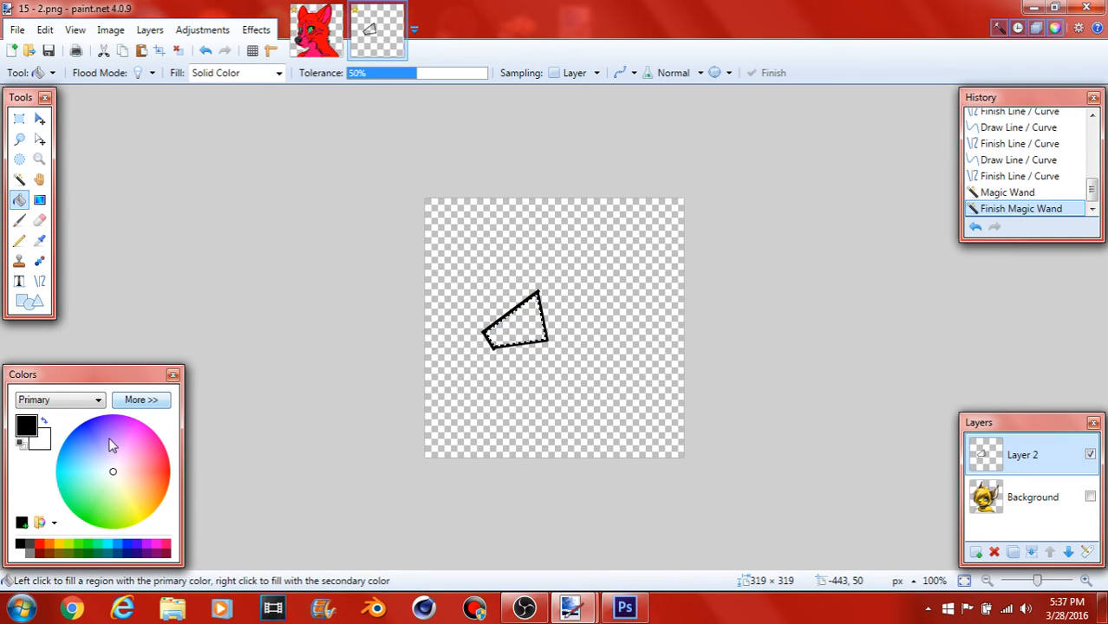
mouse_move(113, 476)
mouse_down()
mouse_move(129, 450)
mouse_move(111, 414)
mouse_up()
click(520, 338)
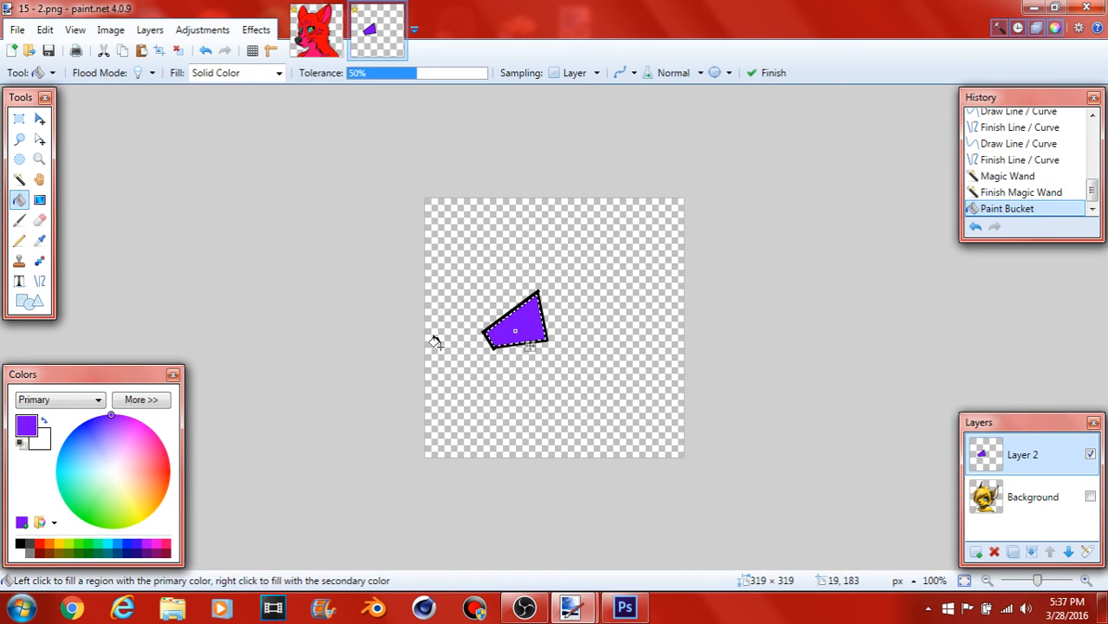
Step: Go back to FURRY ART.pdn and close paint.net without saving the changes to either image
click(330, 50)
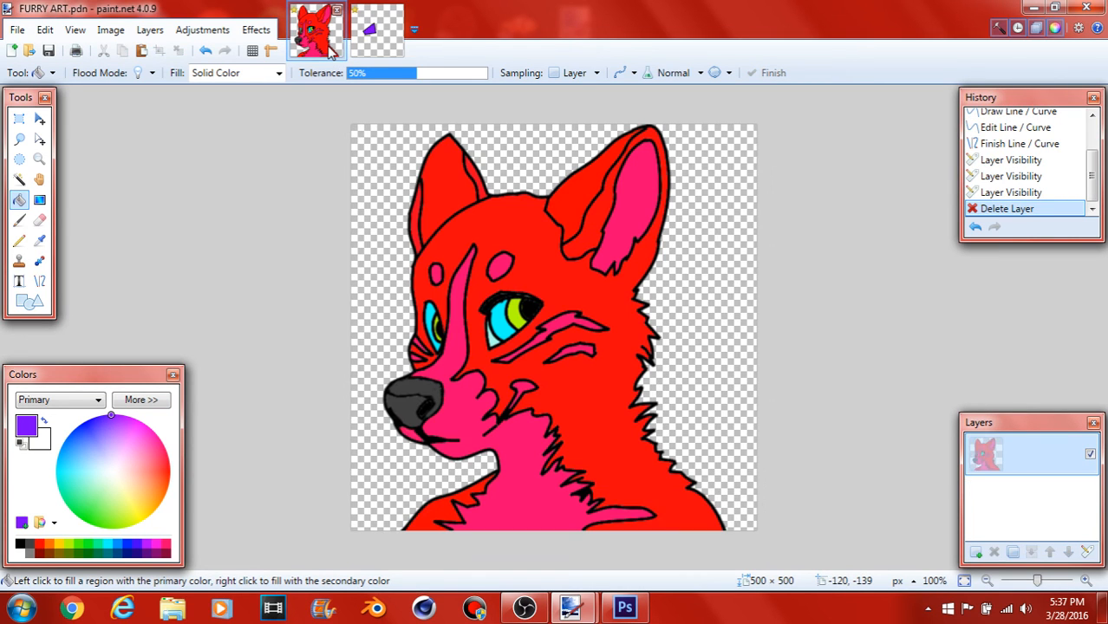
click(1086, 7)
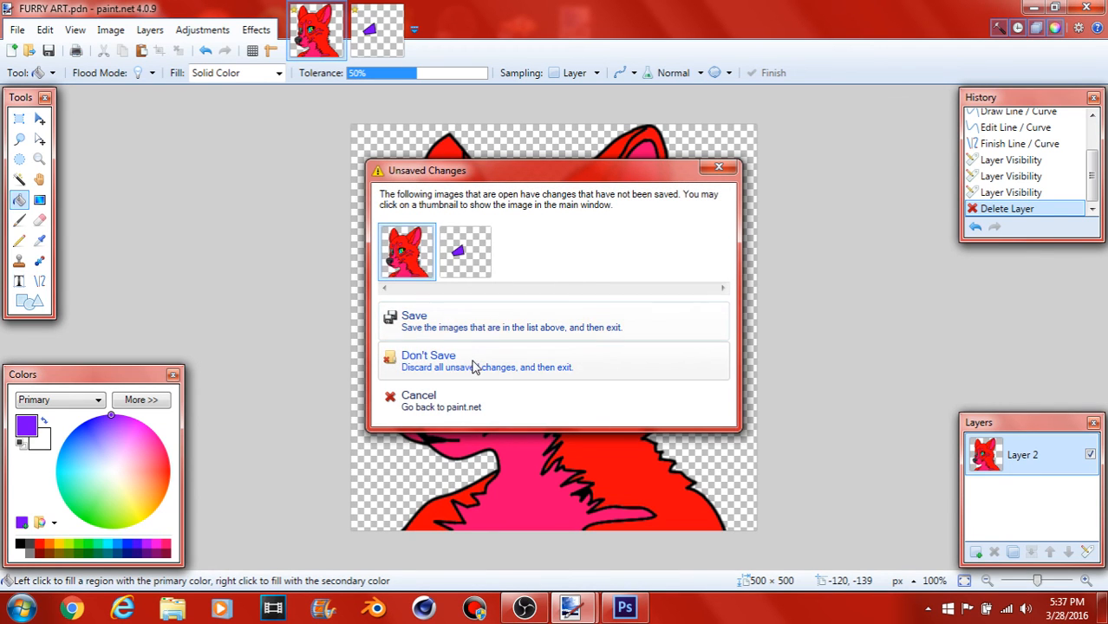
click(472, 366)
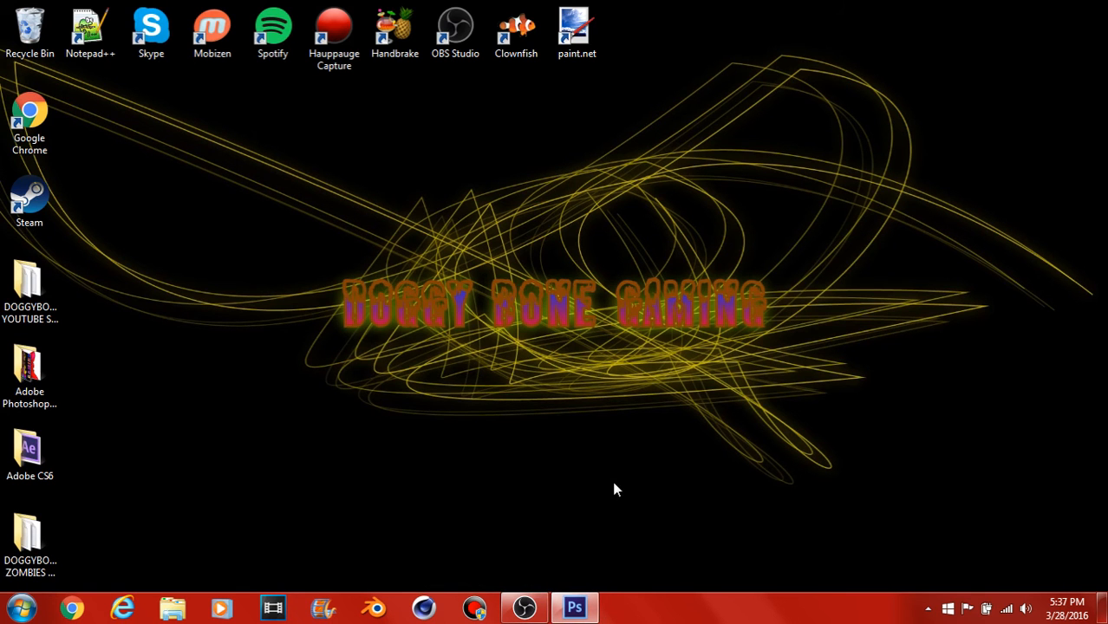
Step: Switch to Photoshop, bring up FURRY ART.png, and open the green swirl background image 1.jpg from the PICTURES folder
click(575, 607)
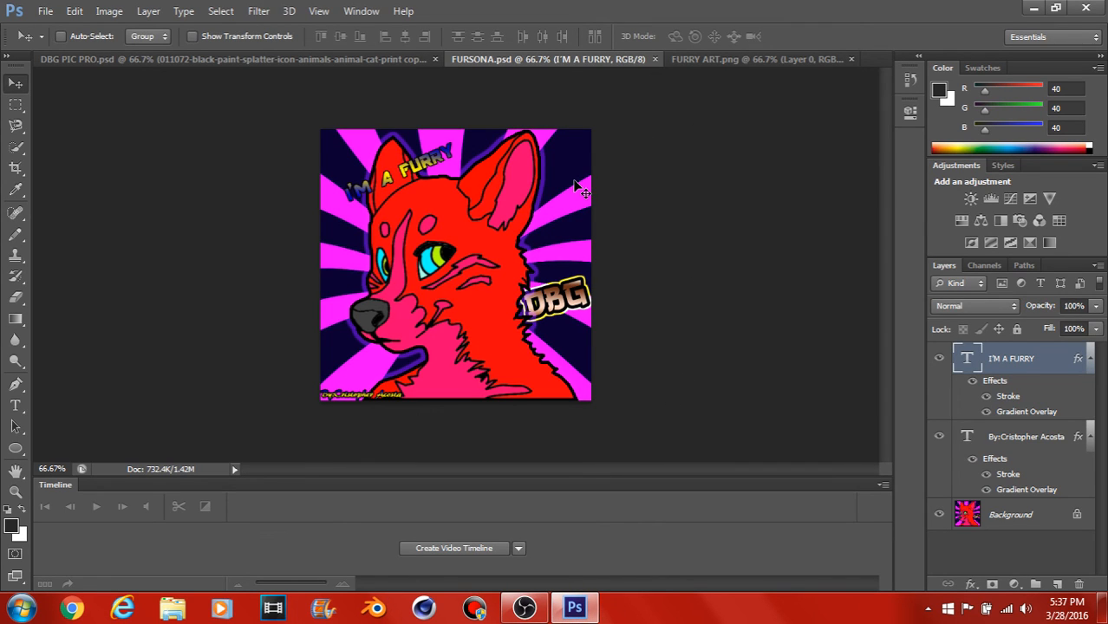
click(691, 65)
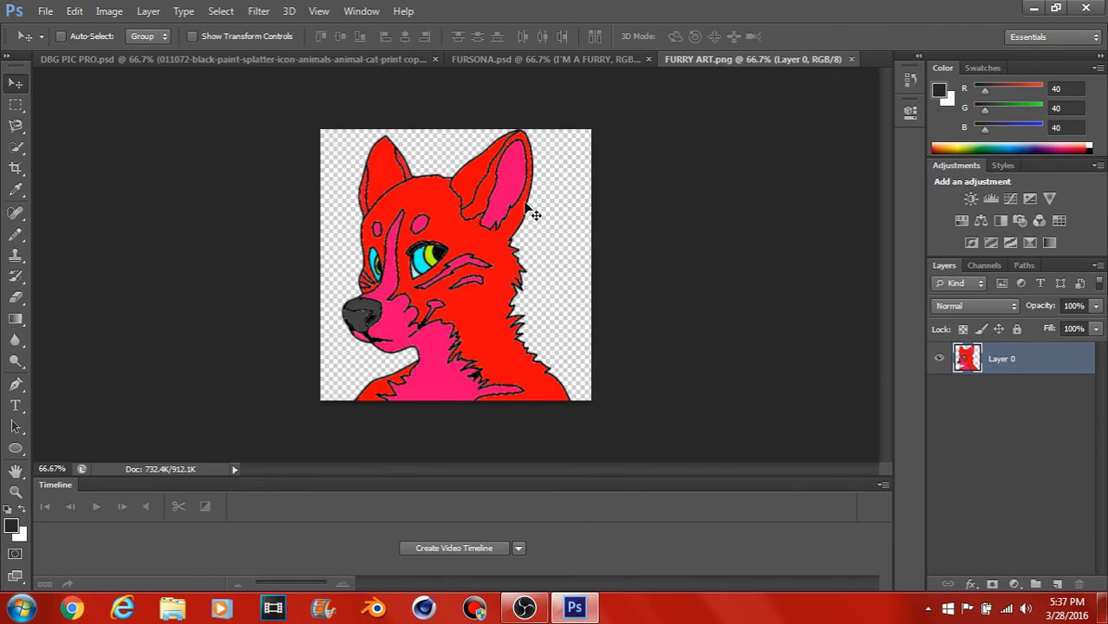
click(45, 10)
click(64, 45)
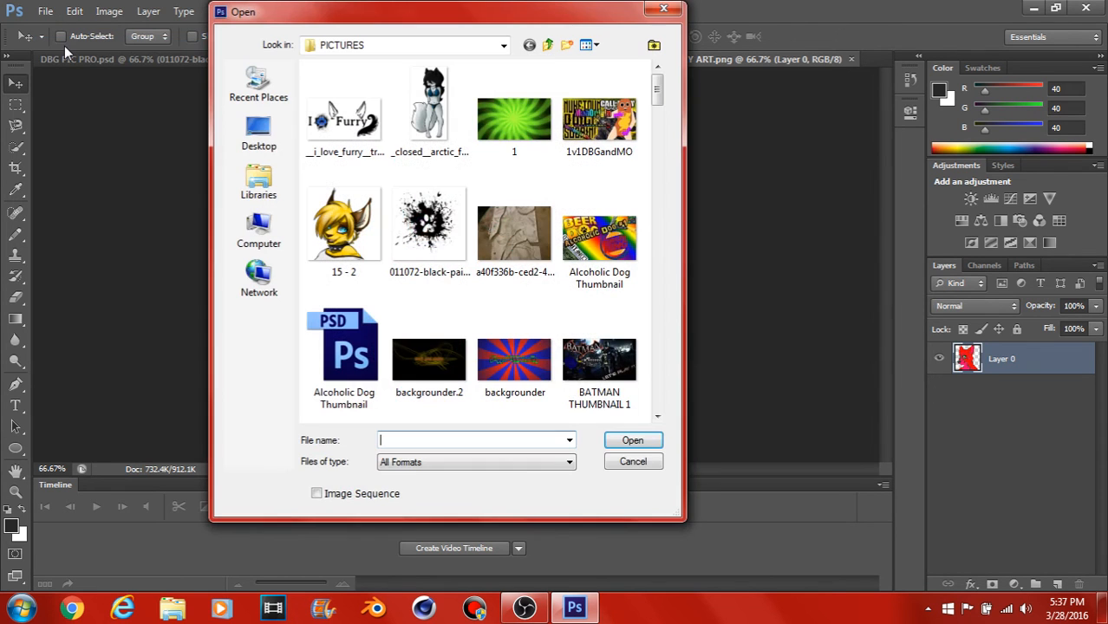
click(509, 111)
click(625, 442)
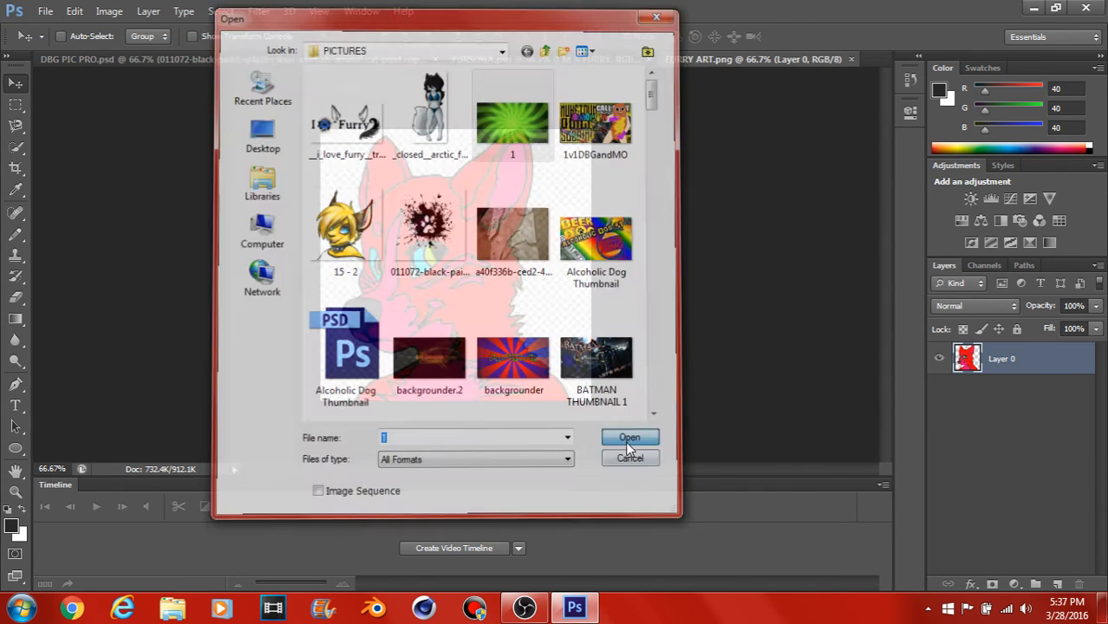
click(515, 234)
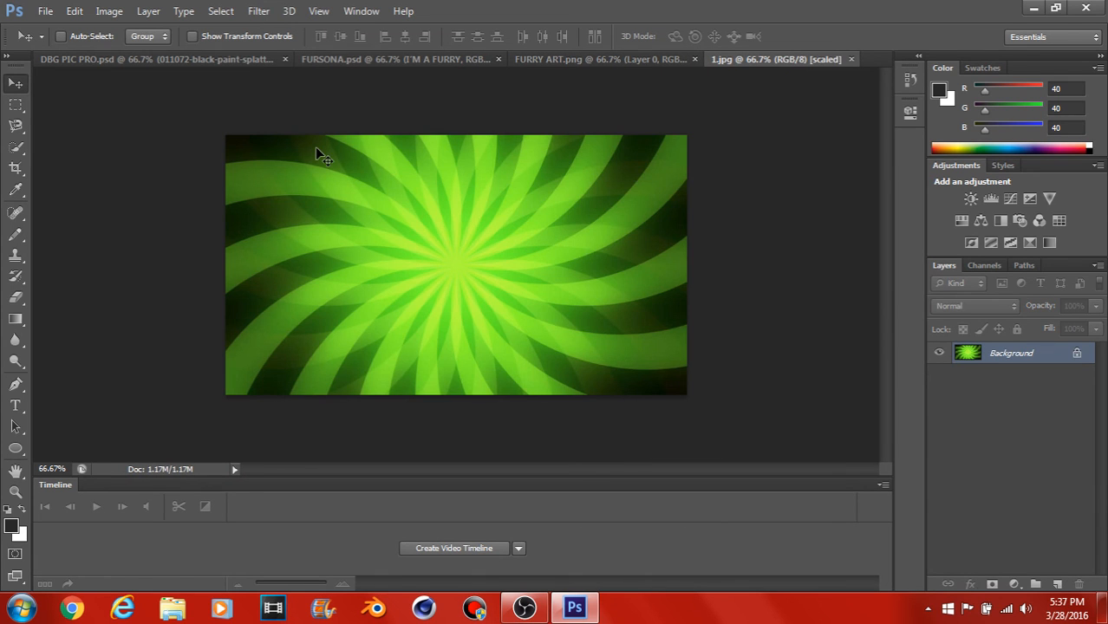
Step: Create a new 500 × 500 pixel RGB document at 72 pixels/inch with a transparent background
click(45, 11)
click(57, 30)
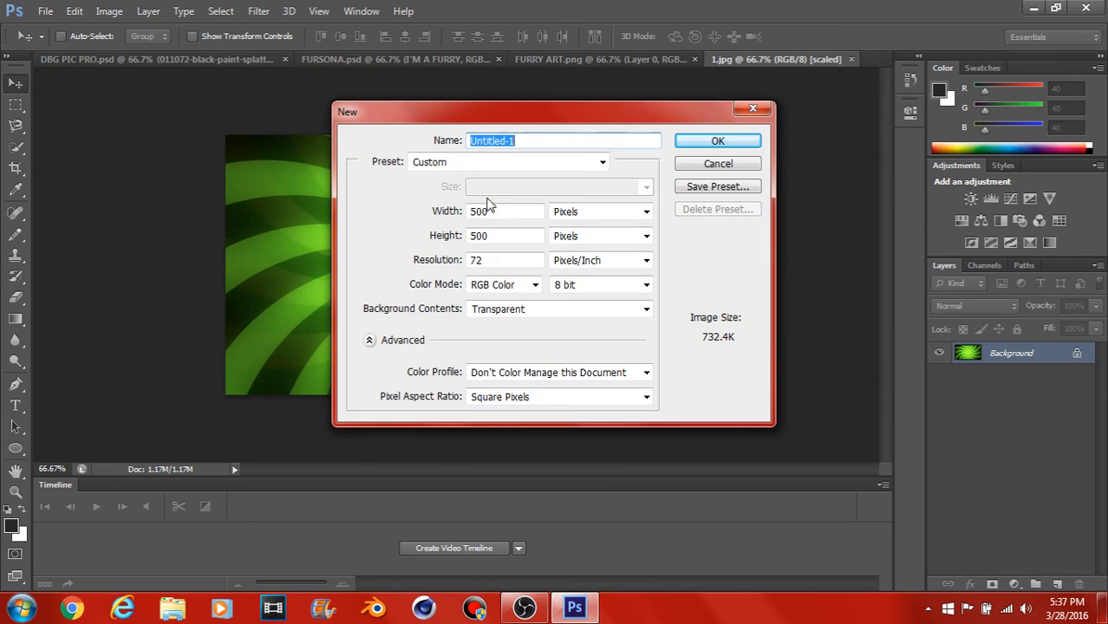
click(698, 147)
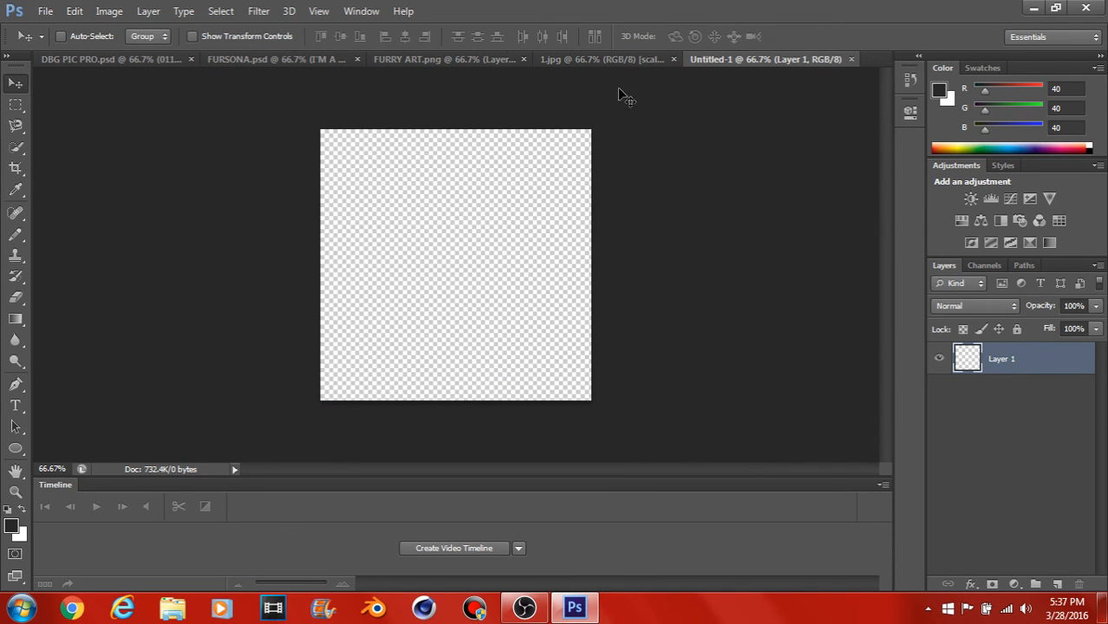
Step: Float 1.jpg in its own window, copy its green swirl into Untitled-1 as a new layer with the Move tool, and close 1.jpg
click(585, 59)
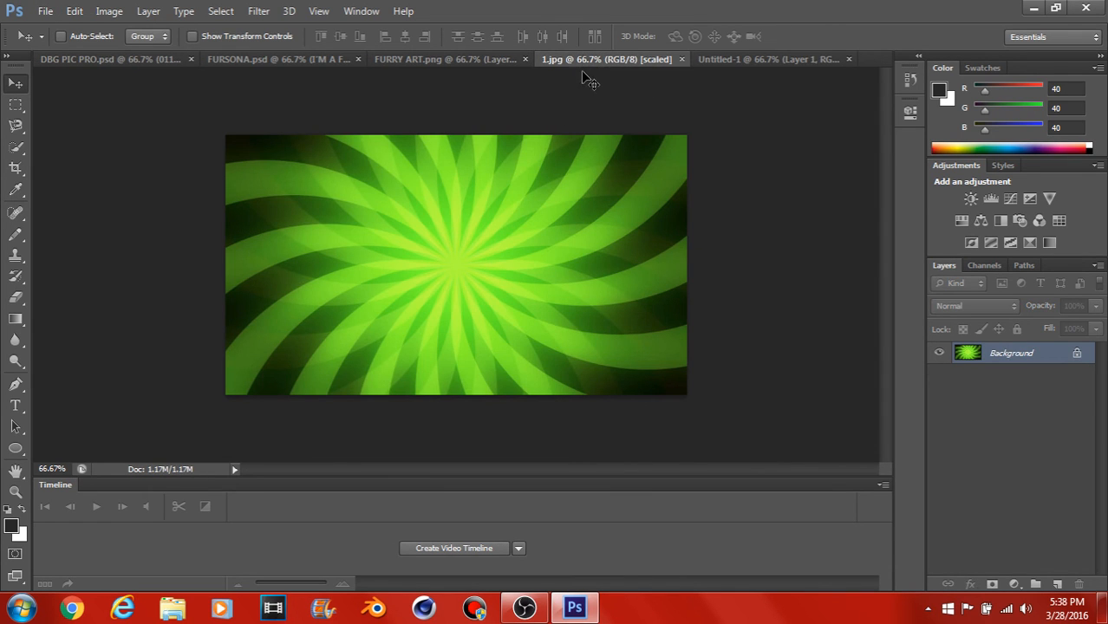
drag(585, 59, 253, 213)
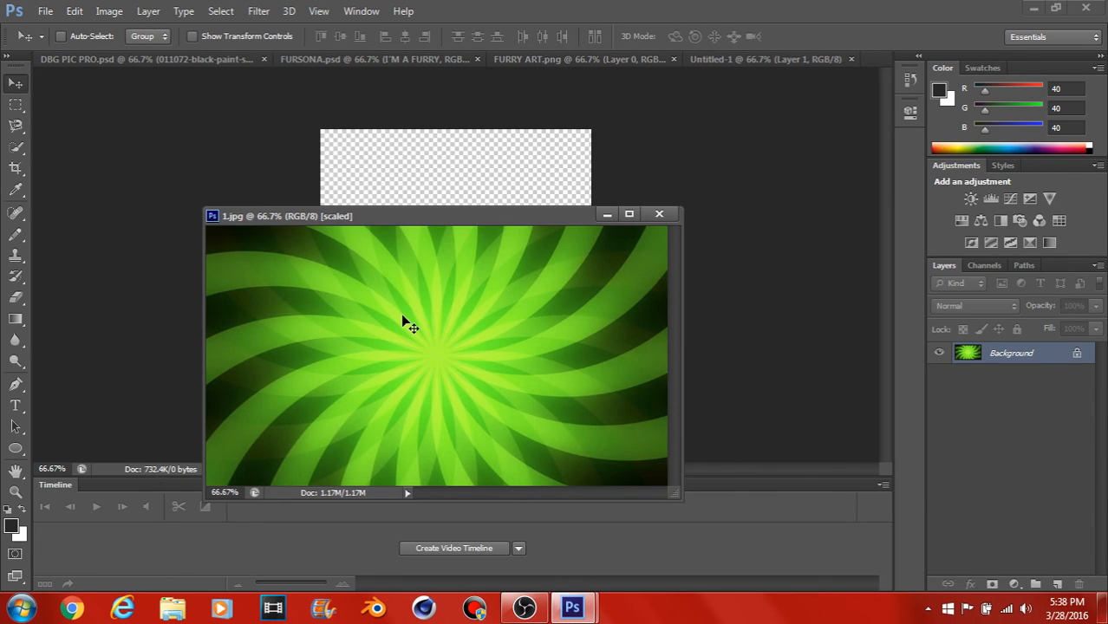
drag(401, 320, 430, 189)
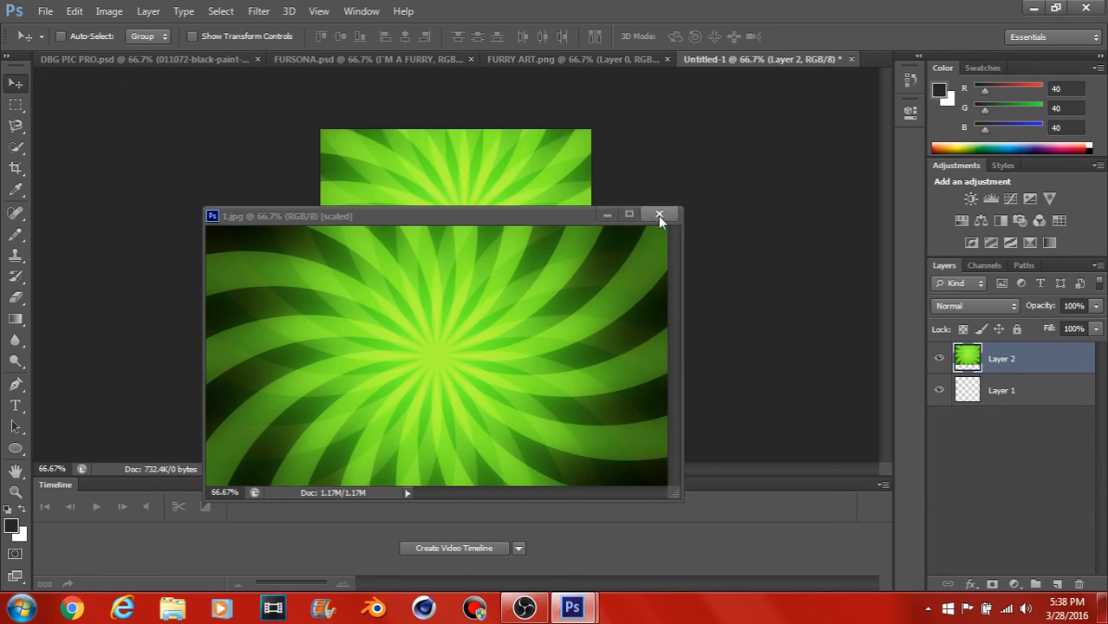
click(659, 215)
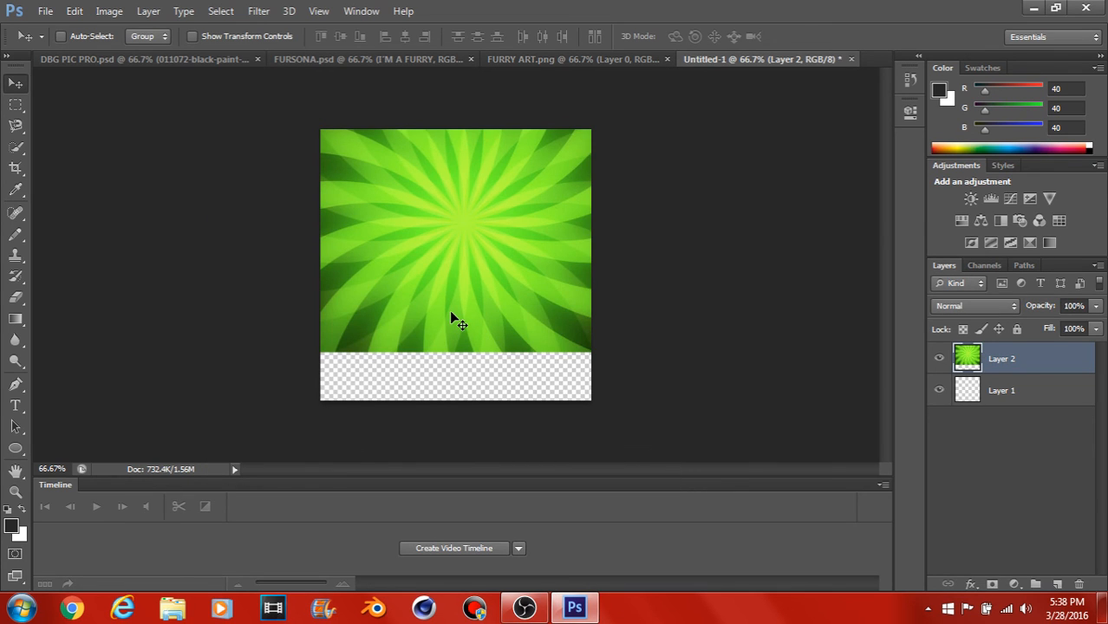
Step: Stretch the green swirl layer vertically to about 132.71% height so it covers the whole canvas, and apply the transformation
key(ctrl+t)
drag(464, 351, 456, 438)
click(14, 85)
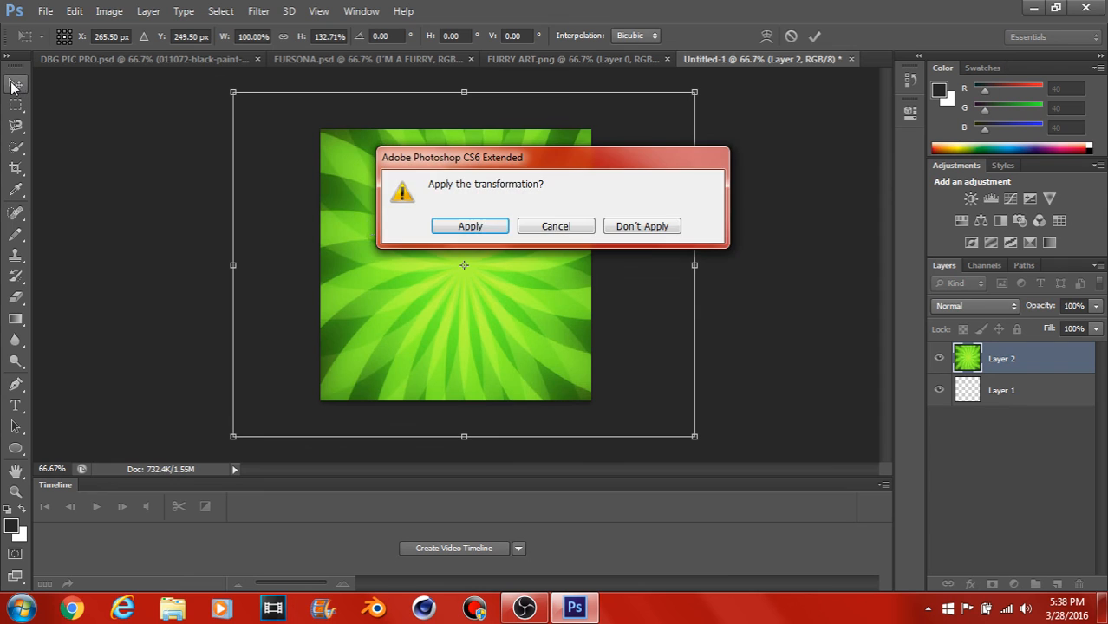
click(466, 226)
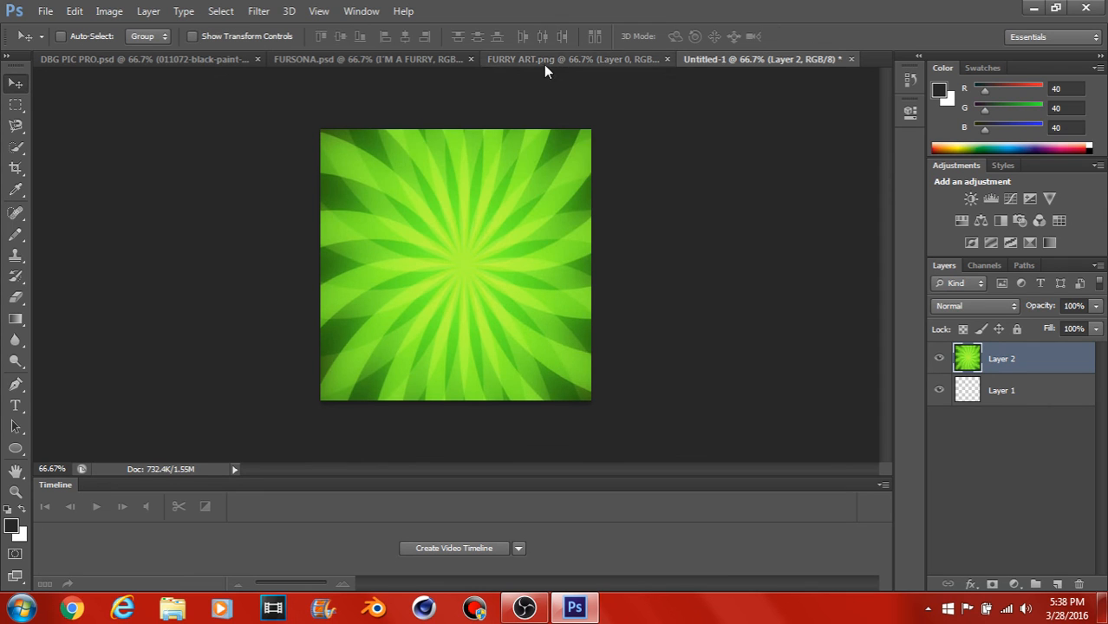
Step: Float FURRY ART.png, copy its character into Untitled-1 as a new layer, close the source file, and fit the character within the canvas
click(544, 61)
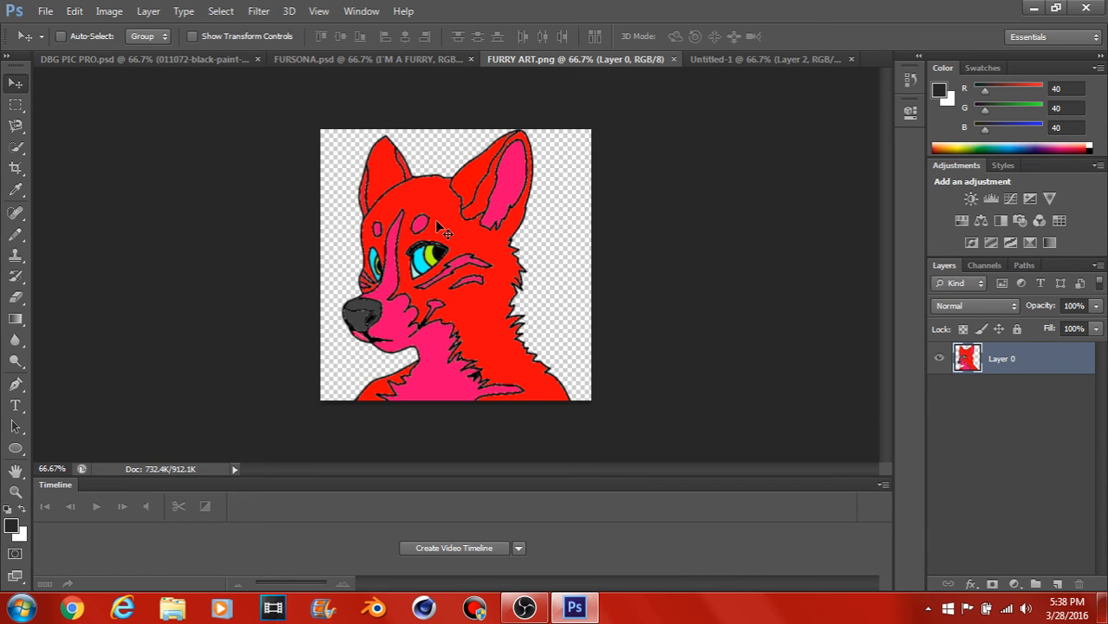
drag(520, 57, 119, 182)
drag(211, 316, 436, 288)
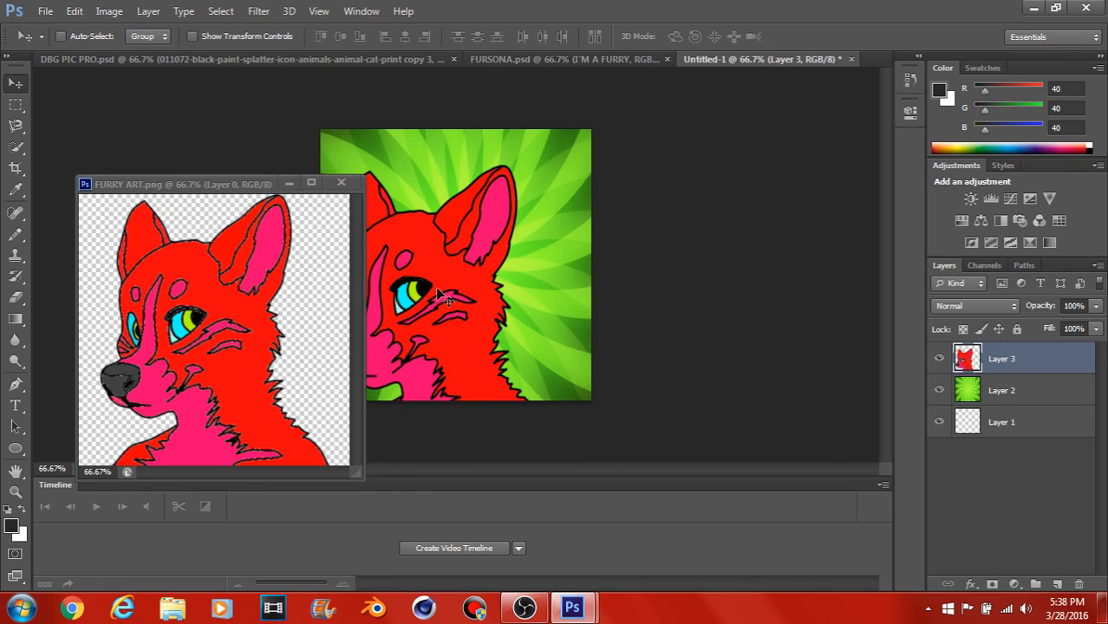
click(341, 182)
drag(374, 208, 450, 247)
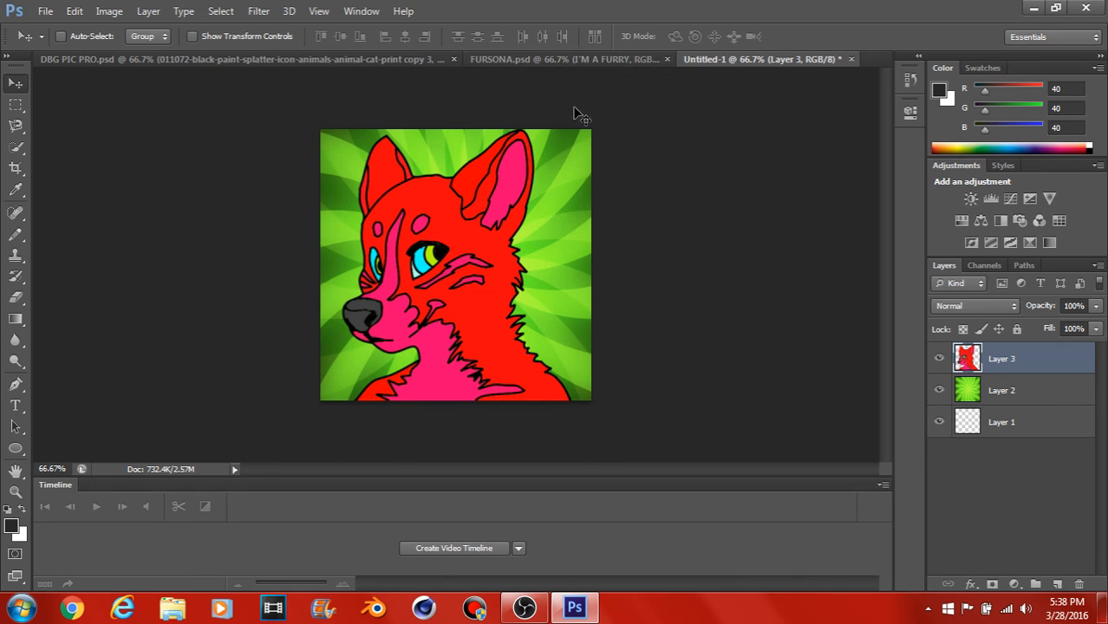
Step: Add an Outer Glow to the furry character layer with blue colour 2002d1, 20% spread and 46 px size
double_click(1079, 360)
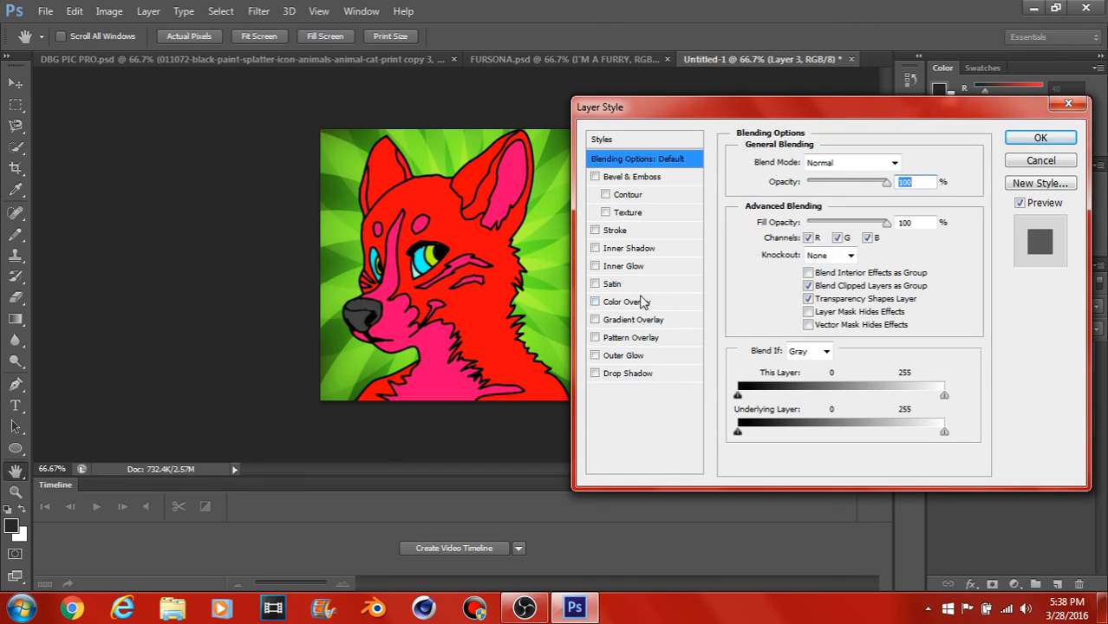
click(596, 356)
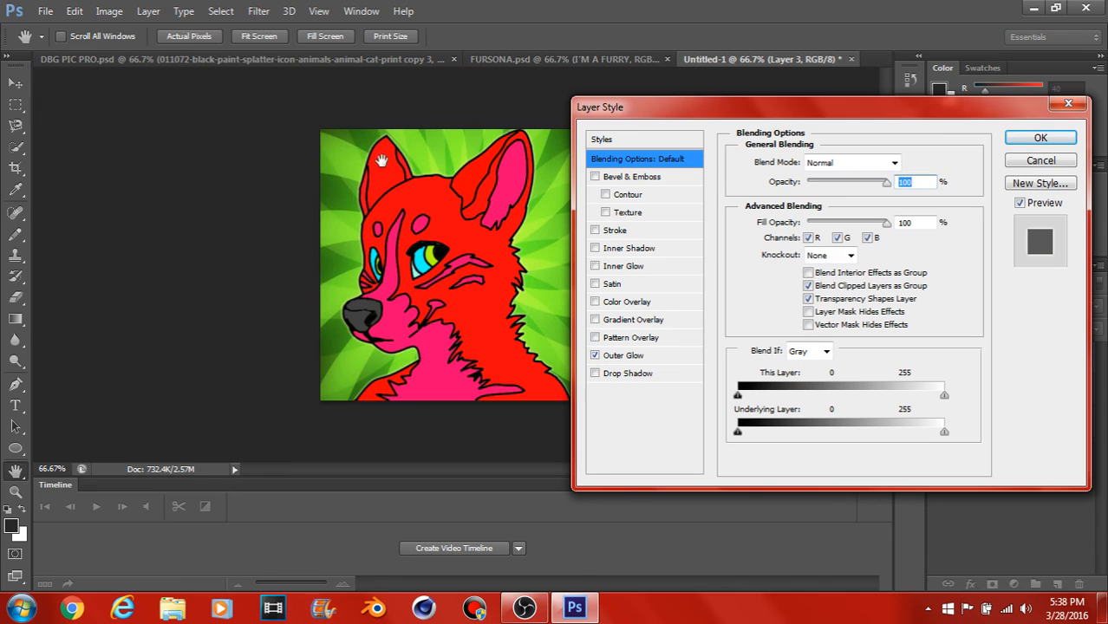
click(701, 357)
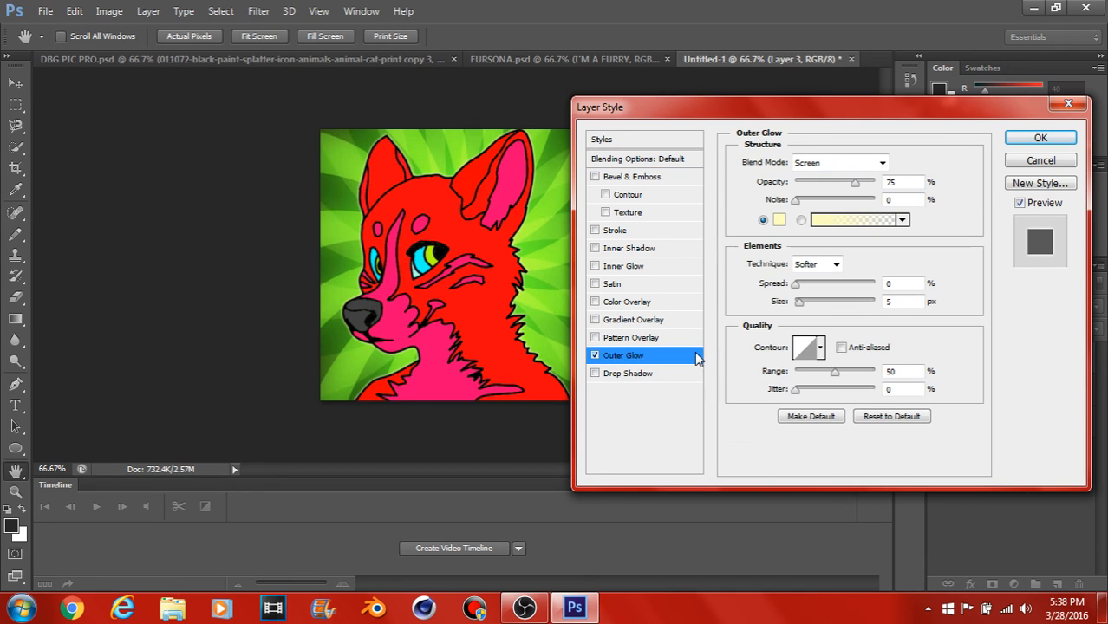
click(779, 222)
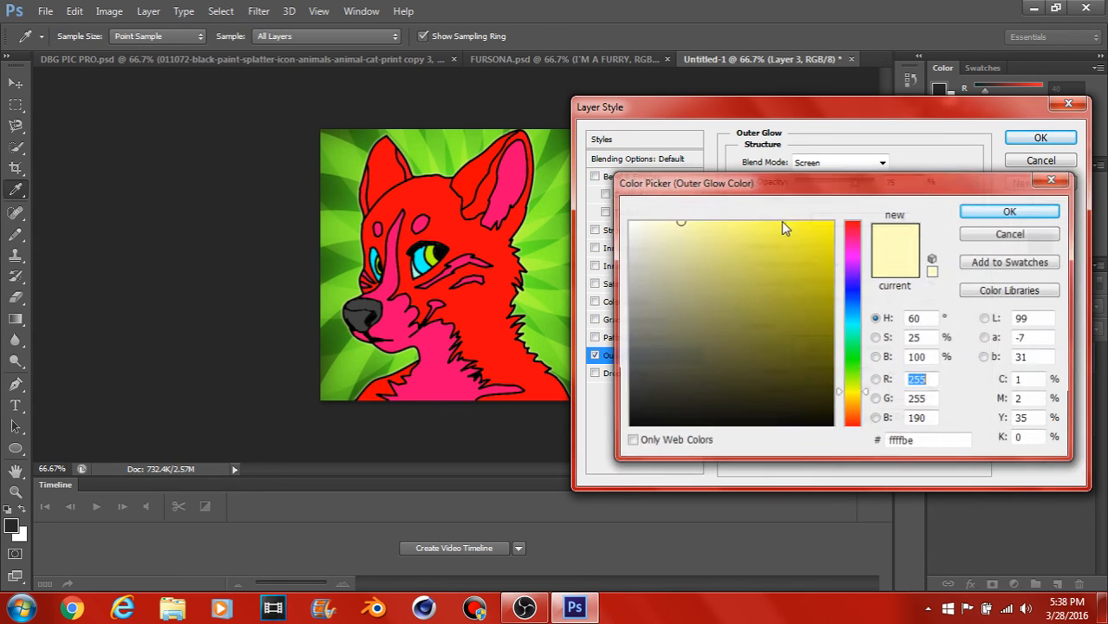
drag(817, 238, 830, 256)
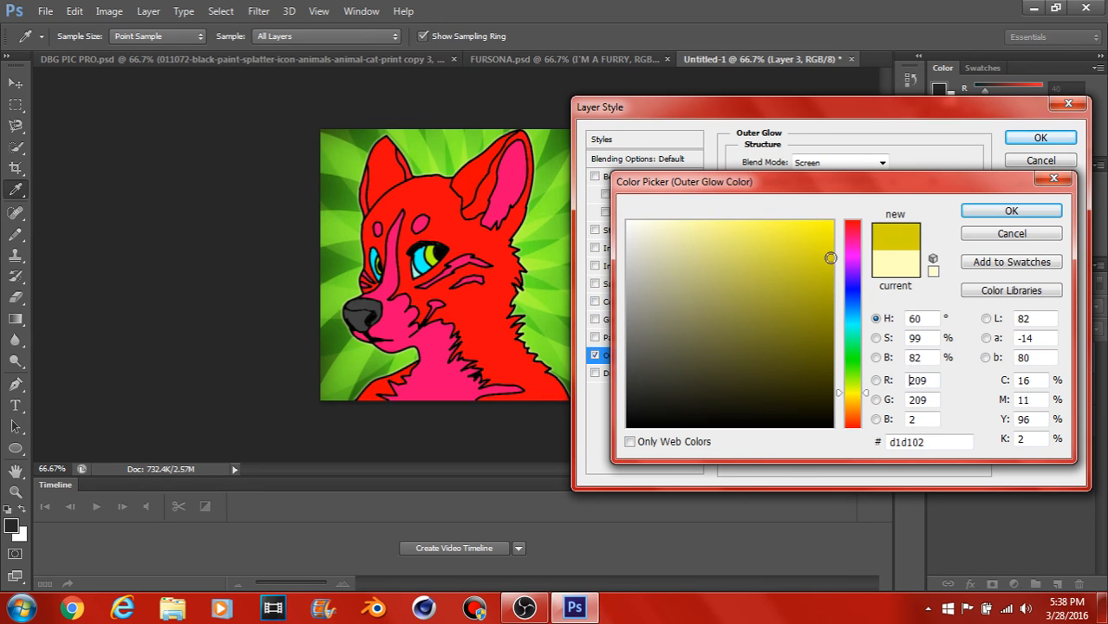
click(854, 284)
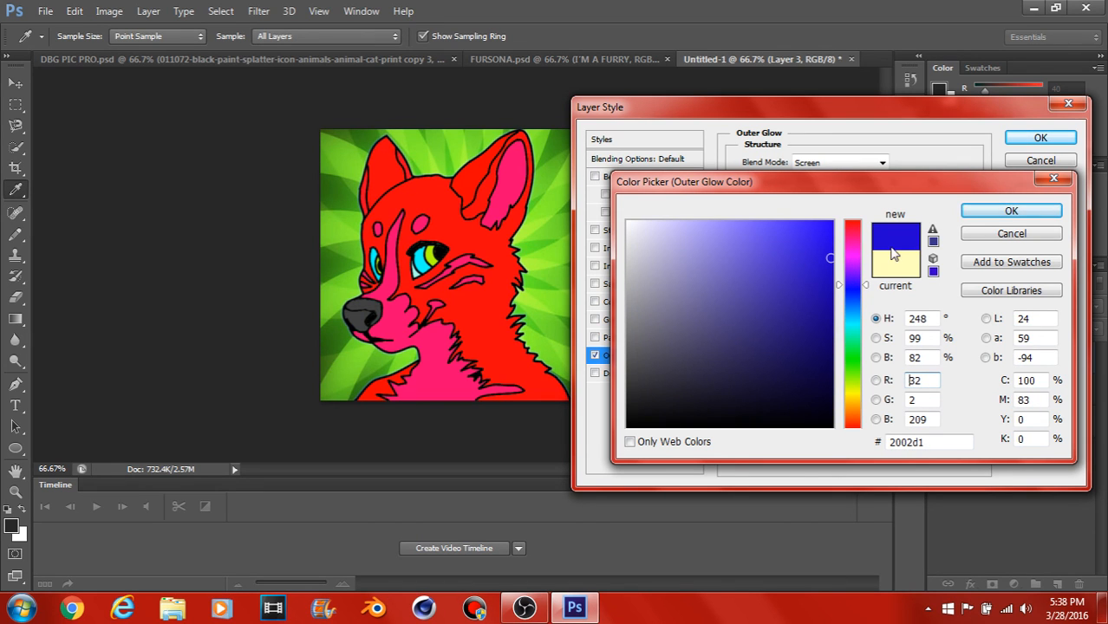
click(1009, 211)
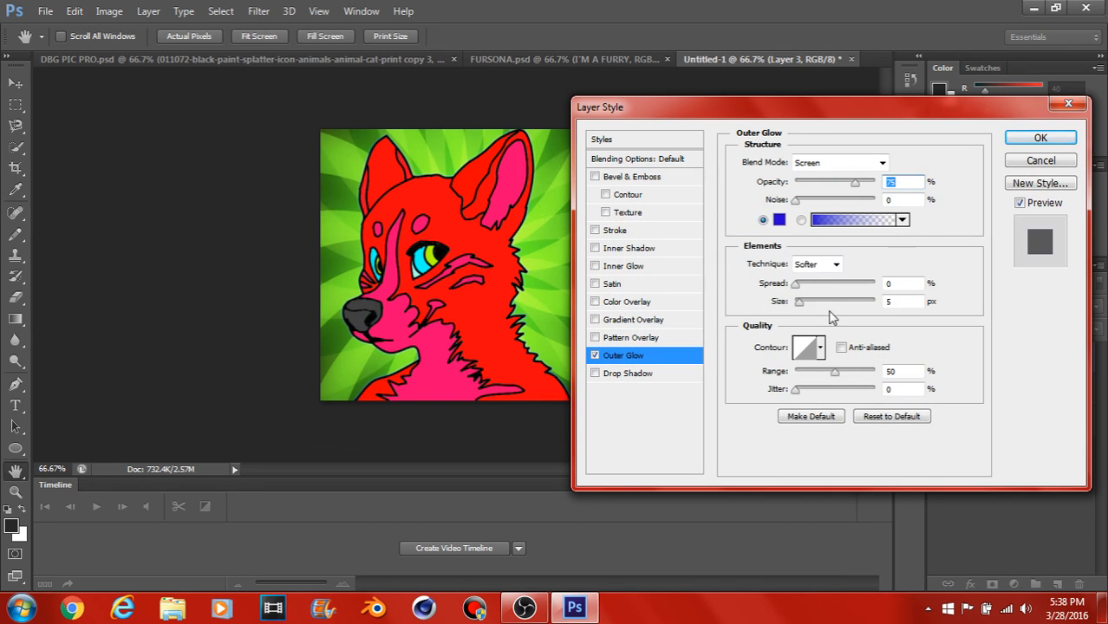
mouse_move(799, 302)
mouse_down()
mouse_move(815, 307)
mouse_move(802, 287)
mouse_move(813, 287)
mouse_up()
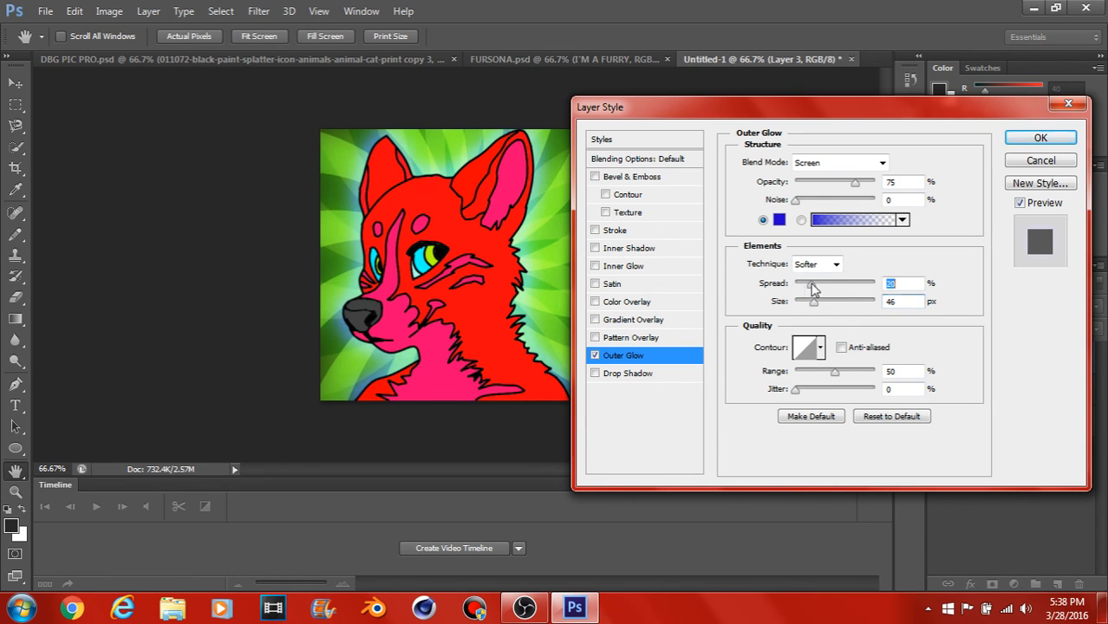
click(1041, 138)
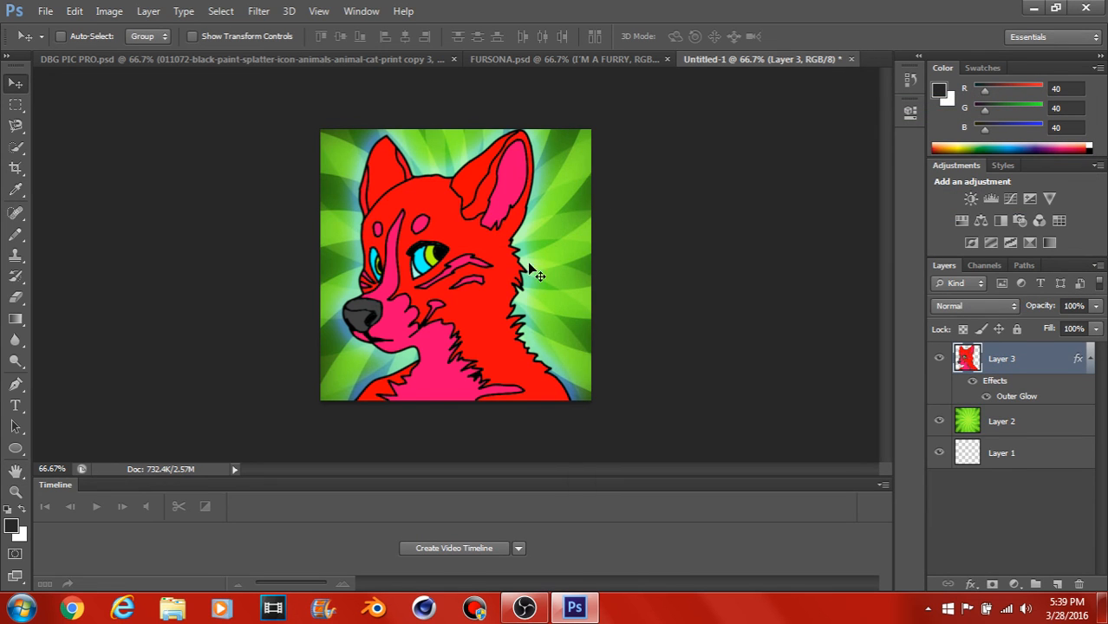
Step: Bring up FURSONA.psd and quit Photoshop without saving the changes to Untitled-1
click(501, 57)
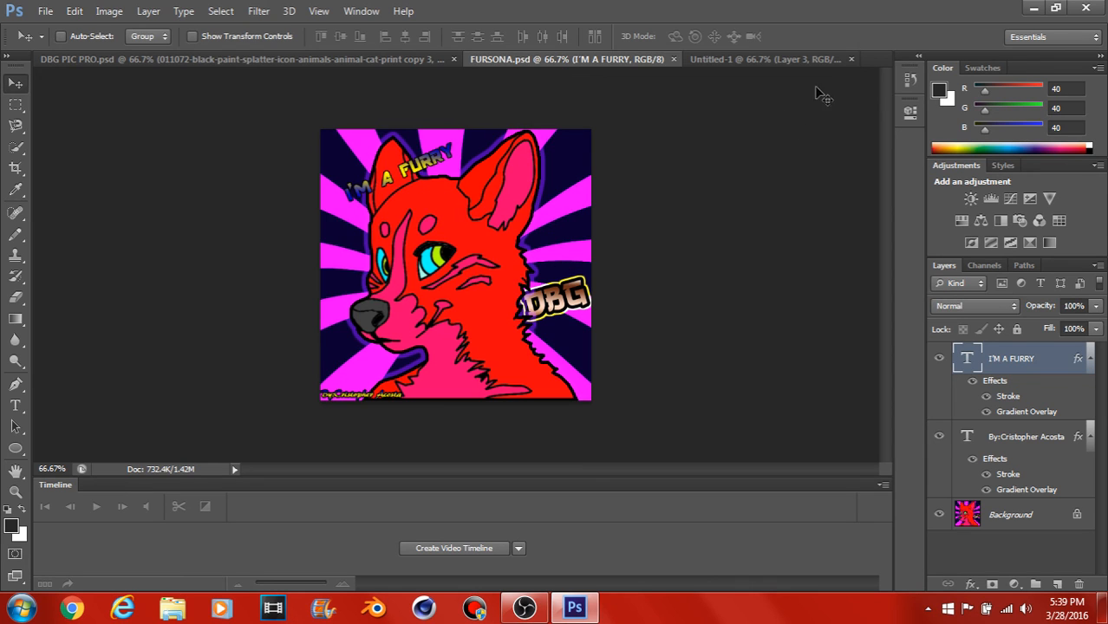
click(1085, 7)
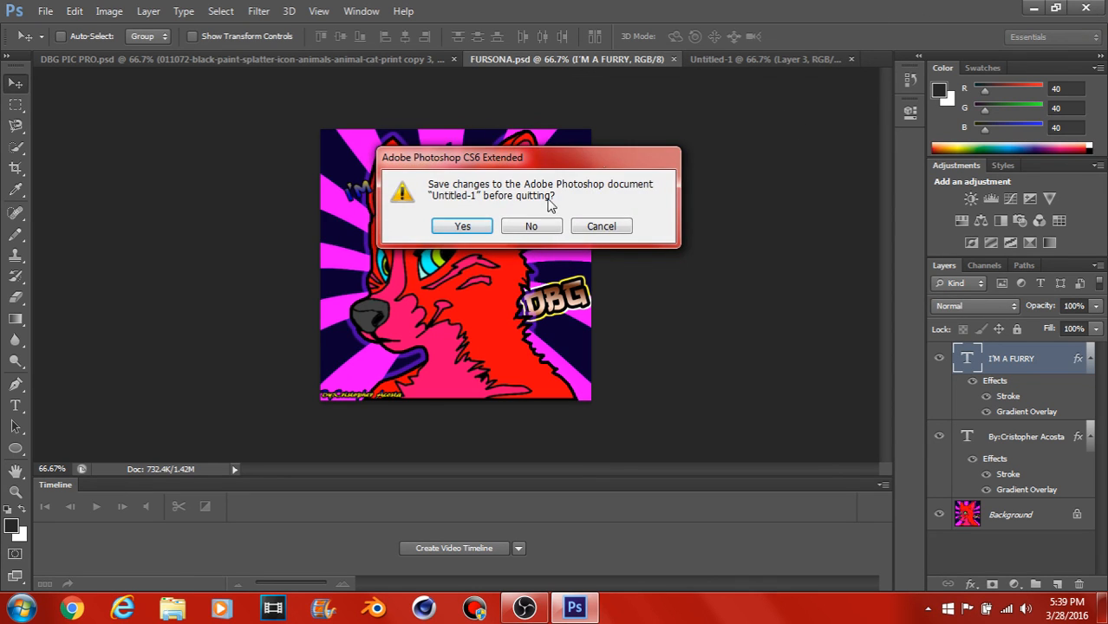
click(526, 226)
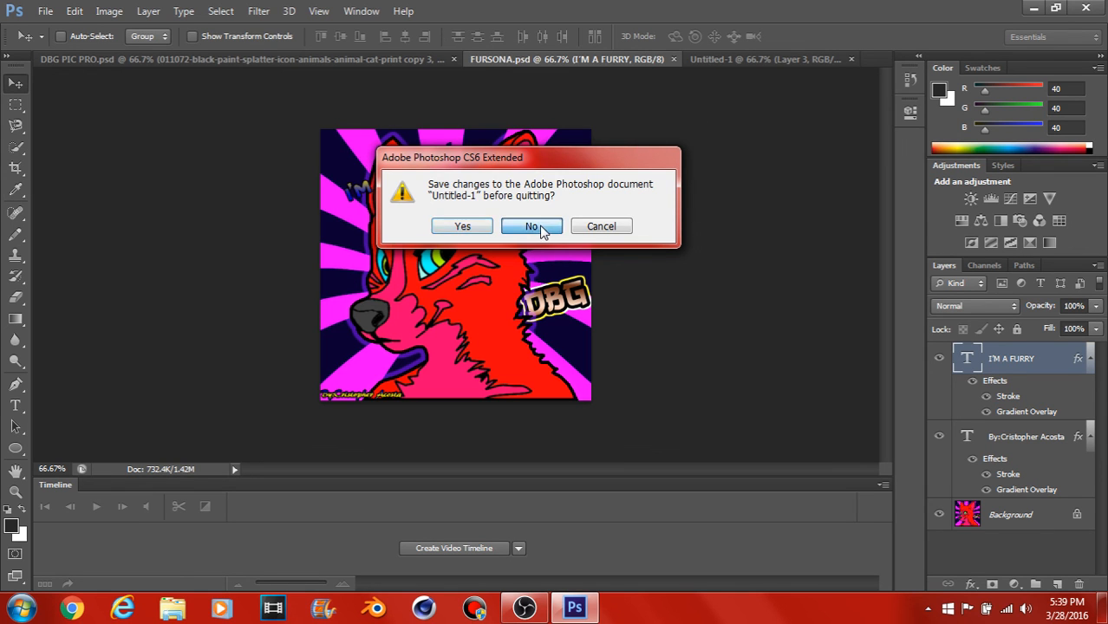